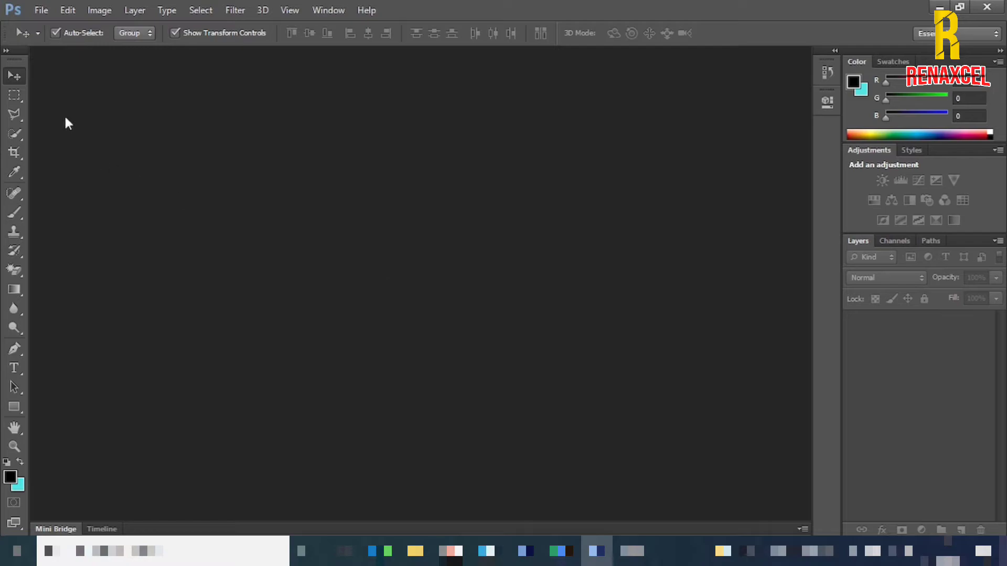
# Create a new 1080 × 1080 pixel RGB document at 300 pixels/inch with a white background
pyautogui.click(41, 12)
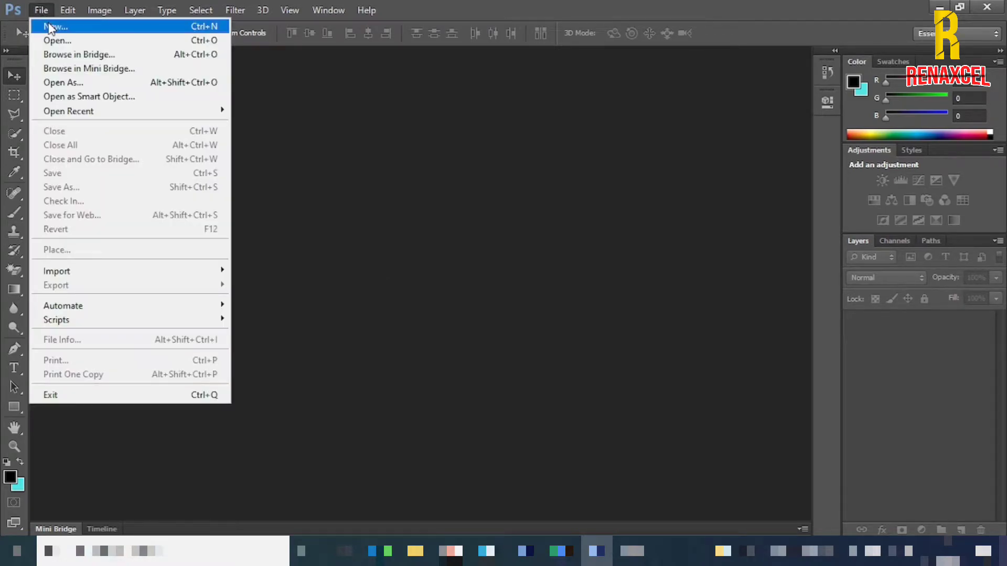
pyautogui.click(47, 26)
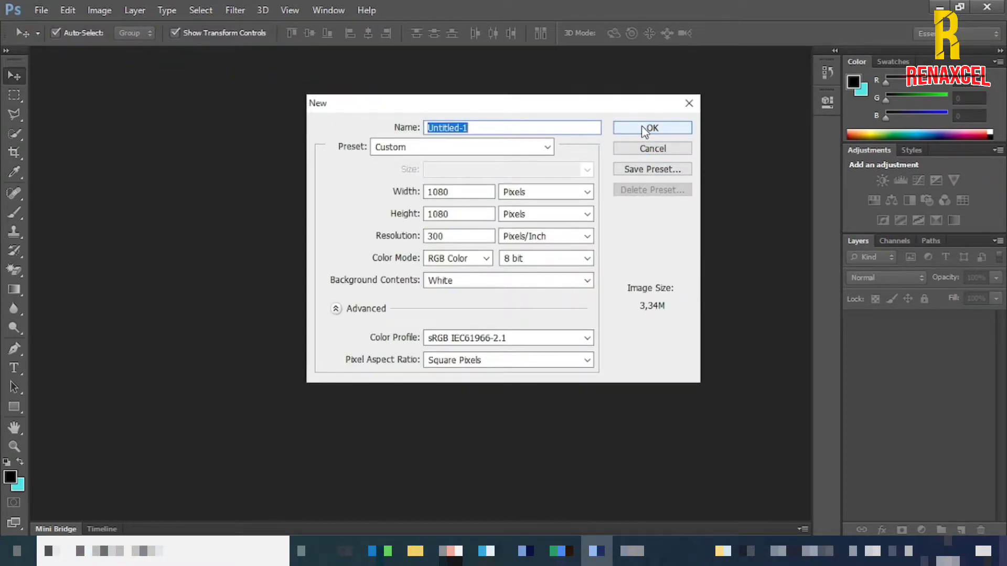
pyautogui.click(644, 130)
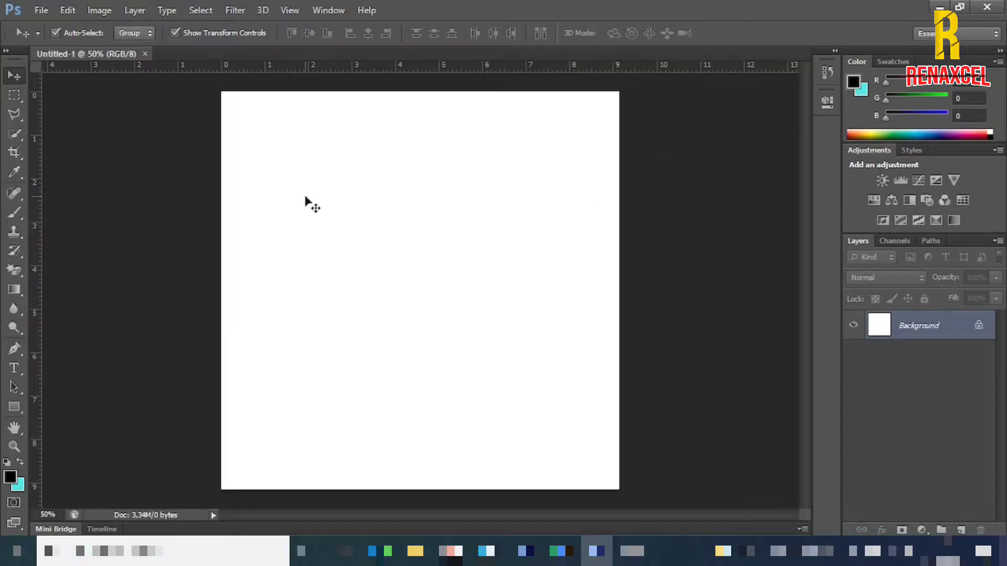
# Open the hampden-park stadium photo from the EURO folder, duplicate its layer and bring the copy into the Untitled-1 document
pyautogui.click(41, 11)
pyautogui.click(47, 46)
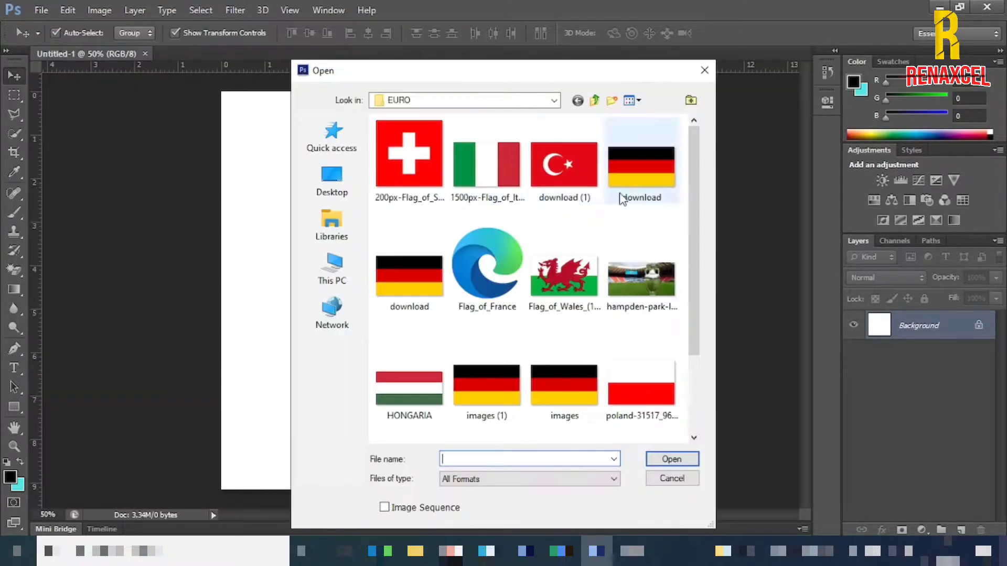
pyautogui.click(640, 272)
pyautogui.click(674, 459)
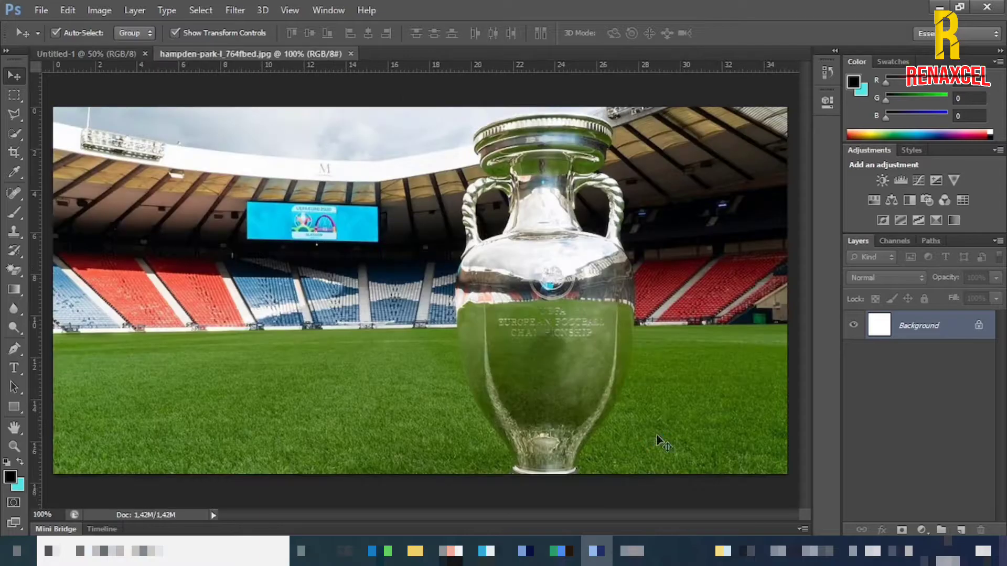
pyautogui.hotkey('ctrl', 'j')
pyautogui.moveTo(624, 343); pyautogui.dragTo(467, 275)
# Enlarge the stadium photo to about 218% to fill the canvas, and shift it slightly to the right
pyautogui.moveTo(545, 341); pyautogui.dragTo(723, 492)
pyautogui.moveTo(586, 296); pyautogui.dragTo(596, 337)
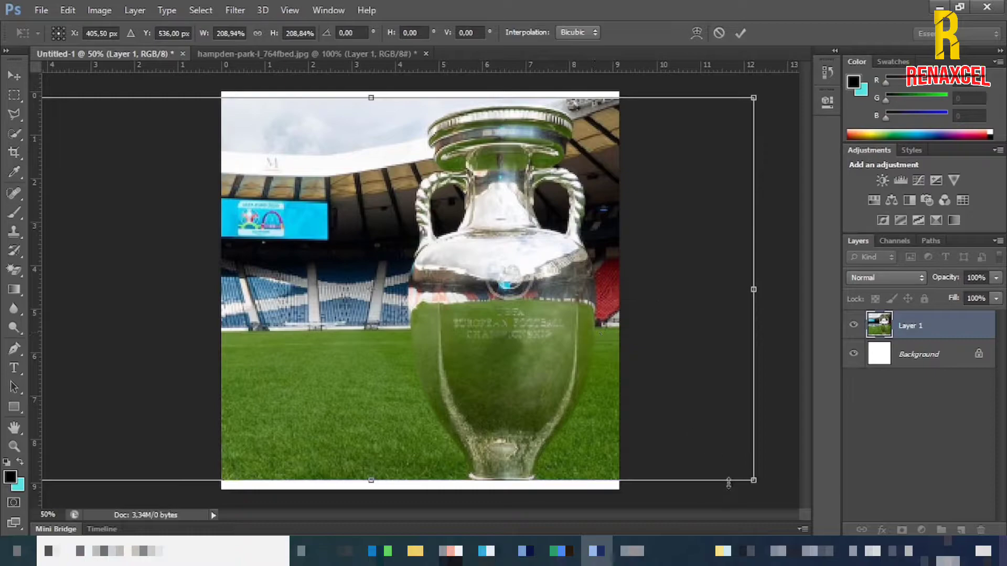
pyautogui.moveTo(748, 487); pyautogui.dragTo(768, 497)
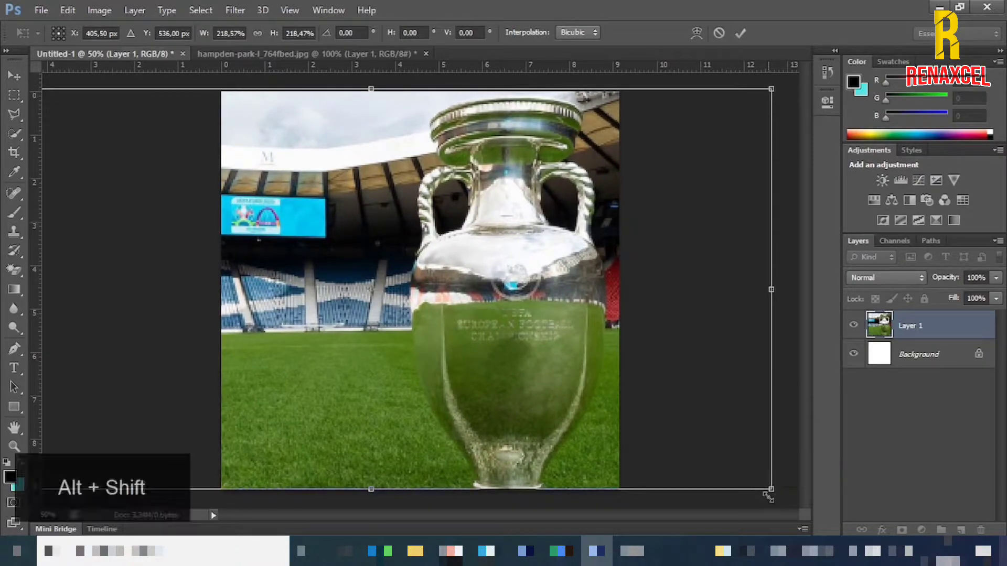
pyautogui.click(739, 32)
pyautogui.moveTo(580, 256)
pyautogui.mouseDown()
pyautogui.moveTo(592, 257)
pyautogui.moveTo(569, 258)
pyautogui.mouseUp()
pyautogui.click(121, 327)
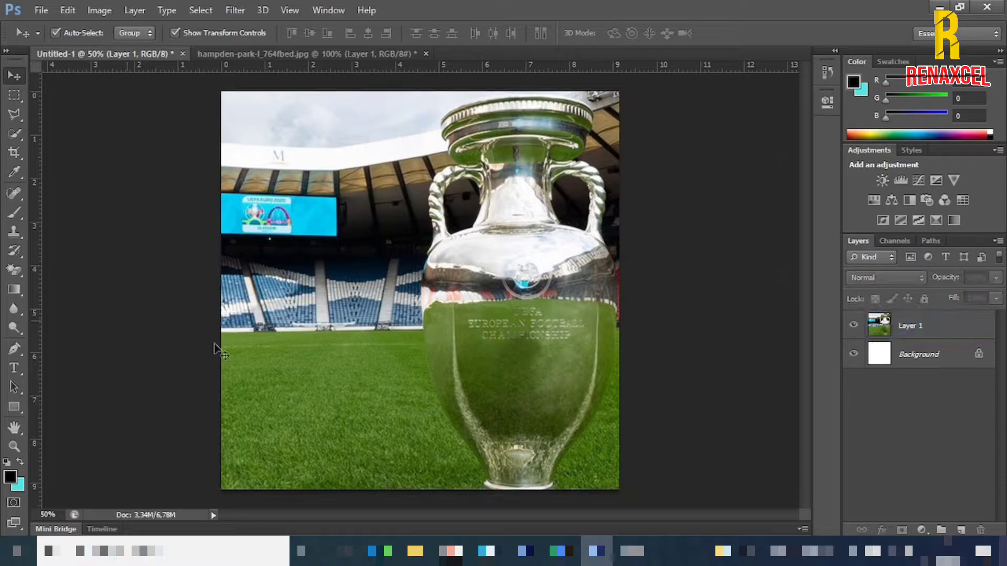
# Add a Gradient Map adjustment layer over the stadium photo, running from black to purple 9451e6
pyautogui.click(924, 531)
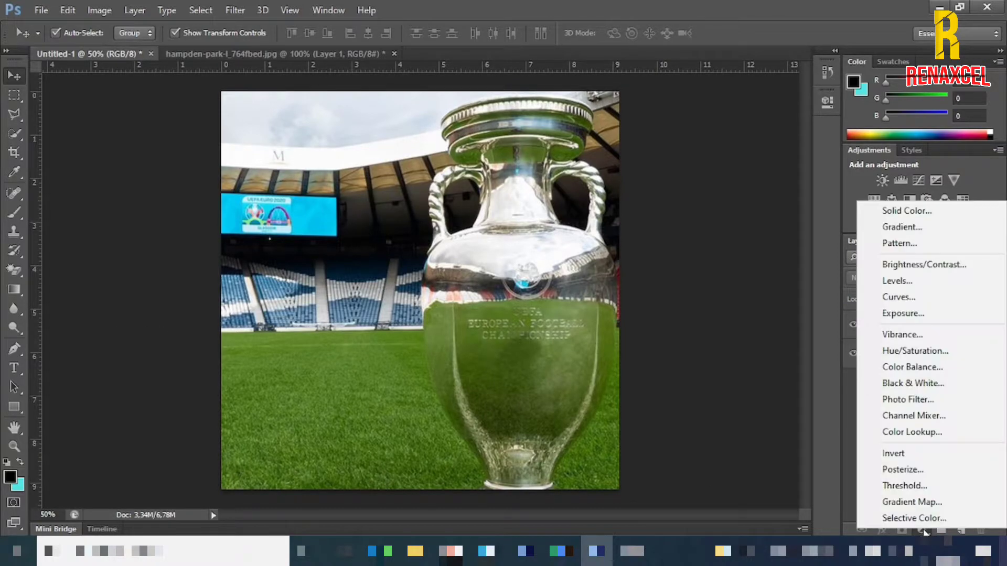
pyautogui.click(914, 500)
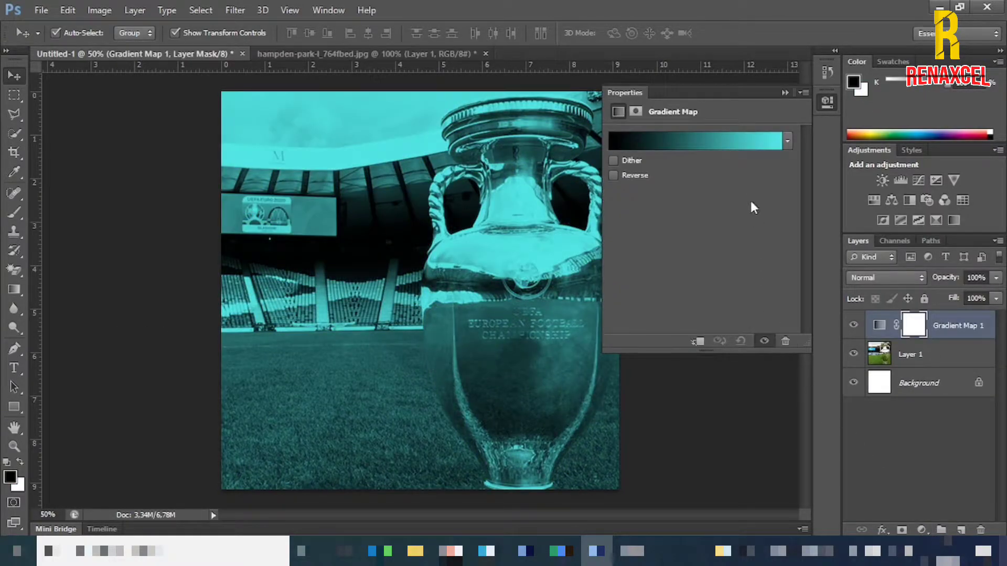
pyautogui.click(759, 150)
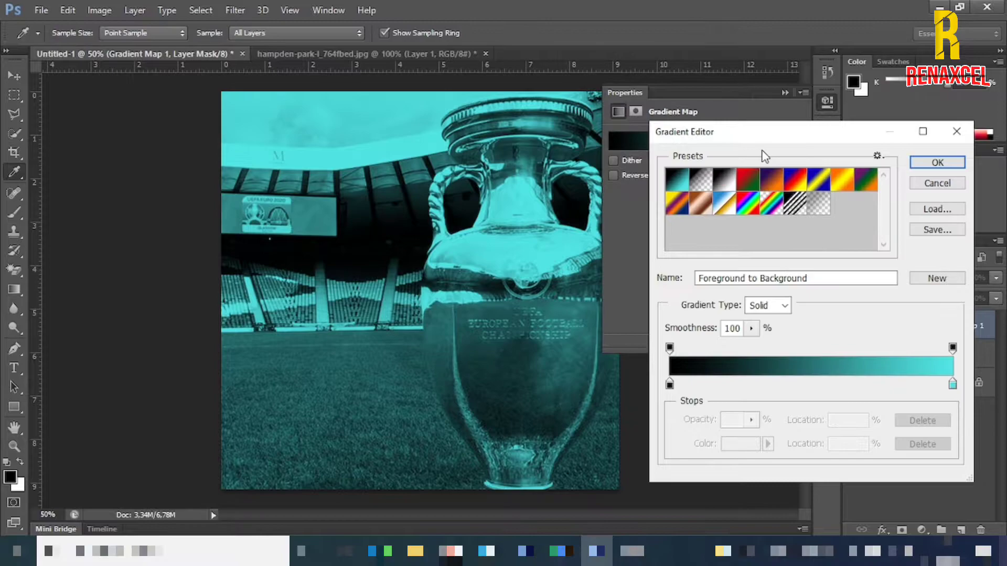
pyautogui.click(952, 385)
pyautogui.click(752, 446)
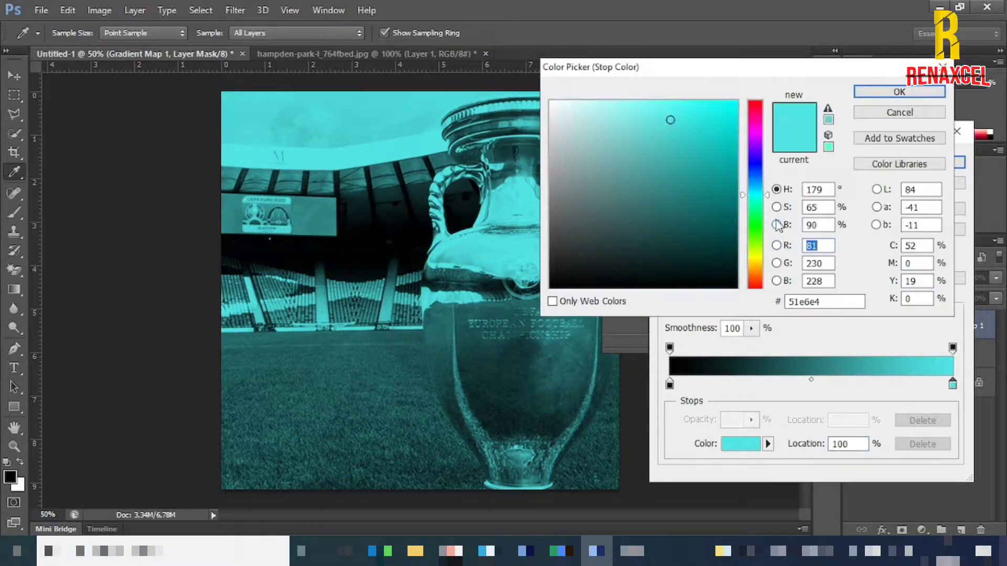
pyautogui.moveTo(768, 200); pyautogui.dragTo(775, 147)
pyautogui.click(776, 149)
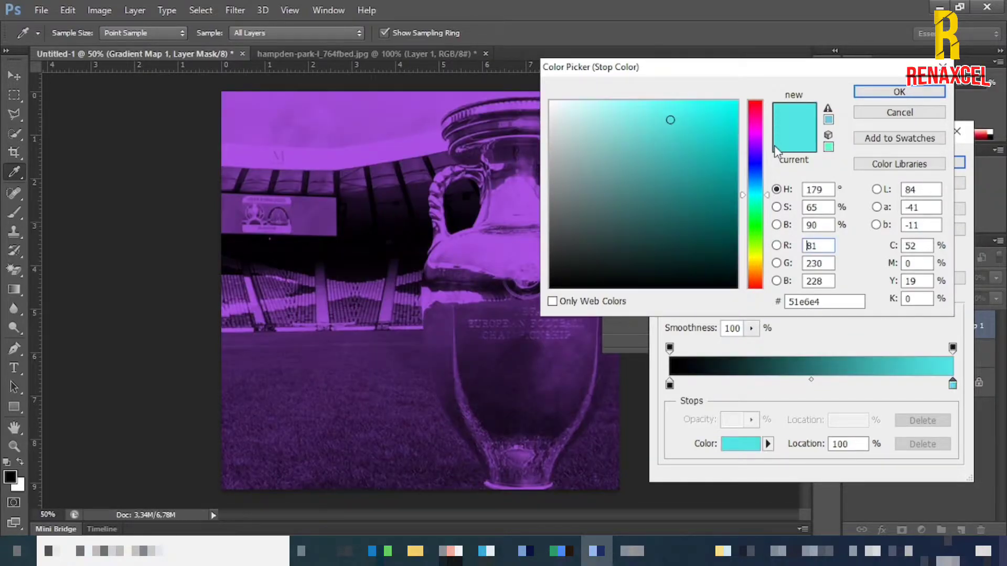
pyautogui.click(759, 156)
pyautogui.moveTo(766, 155); pyautogui.dragTo(770, 150)
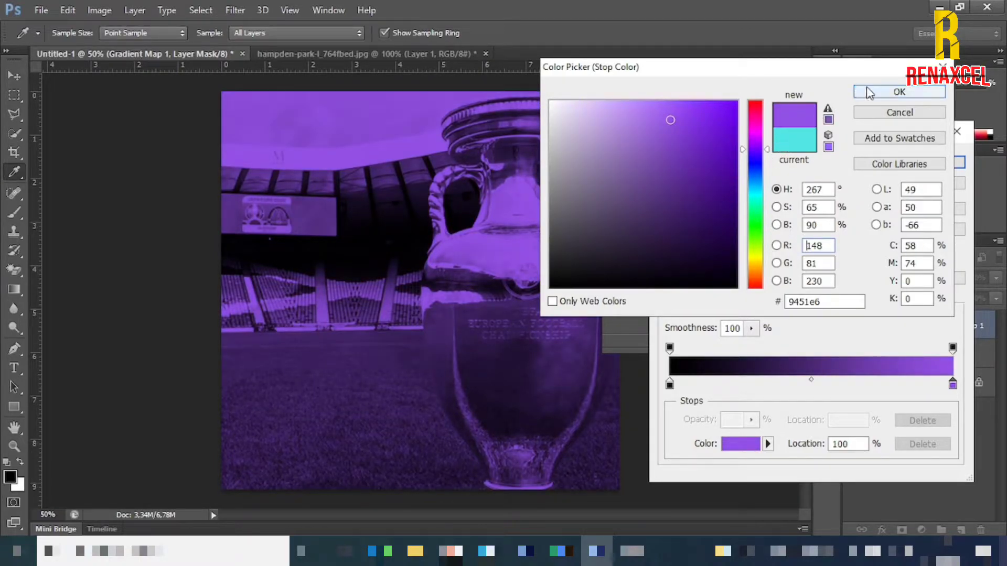
pyautogui.click(899, 92)
pyautogui.click(927, 168)
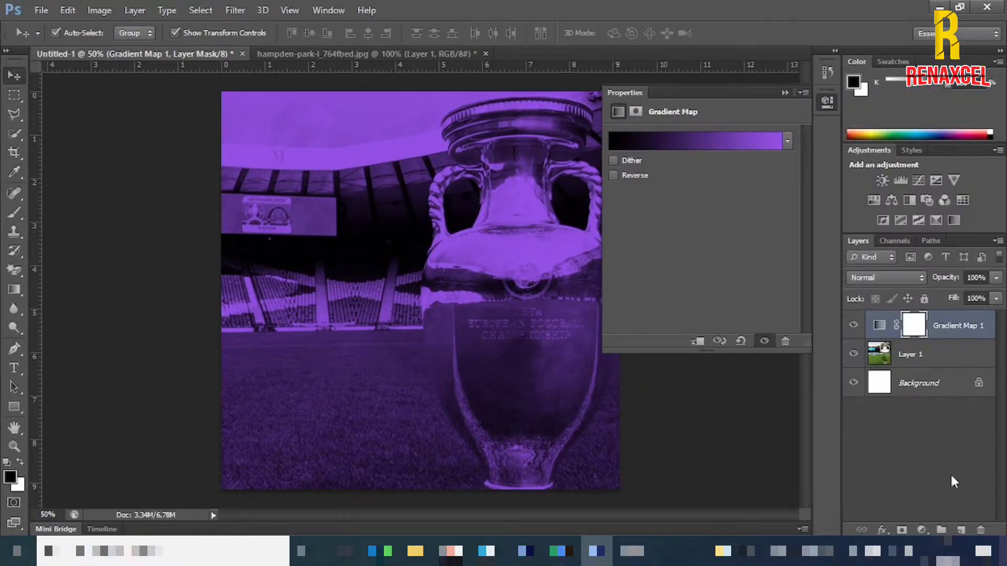
pyautogui.click(941, 529)
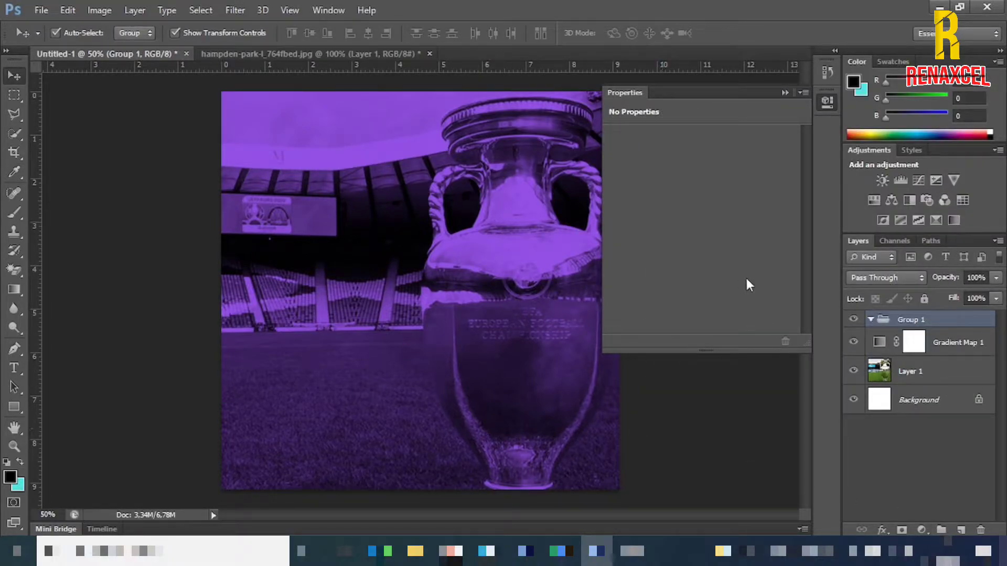
pyautogui.hotkey('ctrl', 'z')
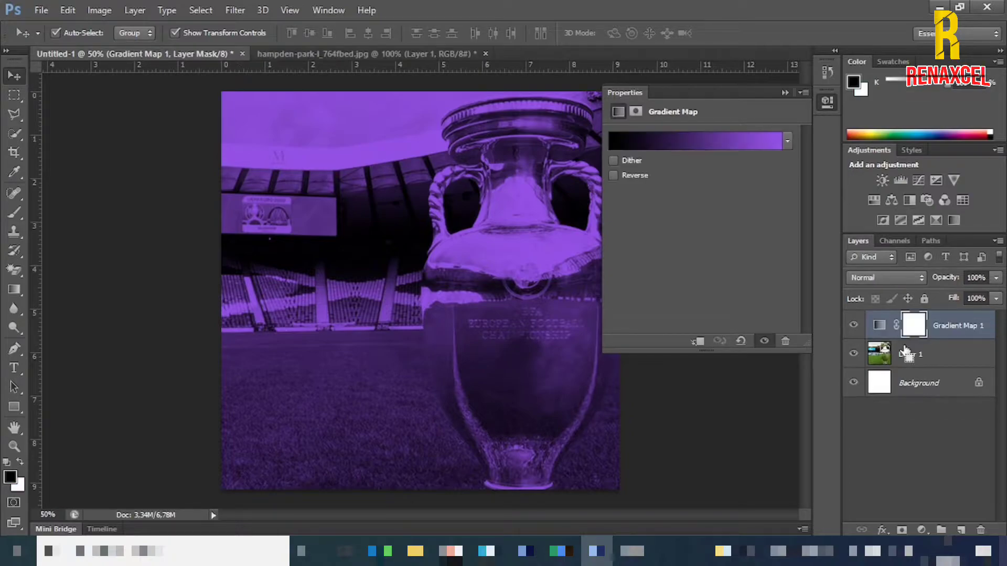
pyautogui.click(944, 485)
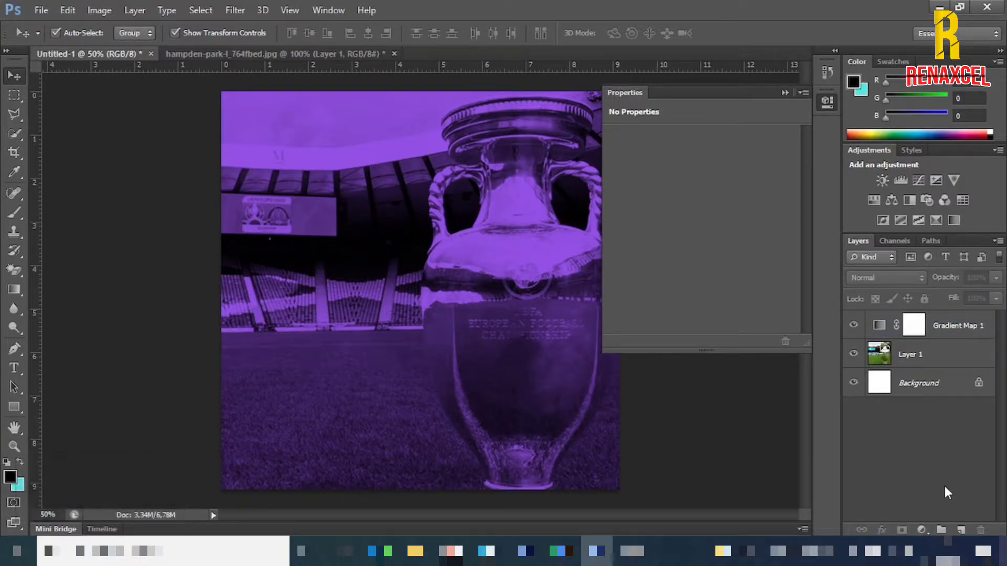
pyautogui.click(941, 530)
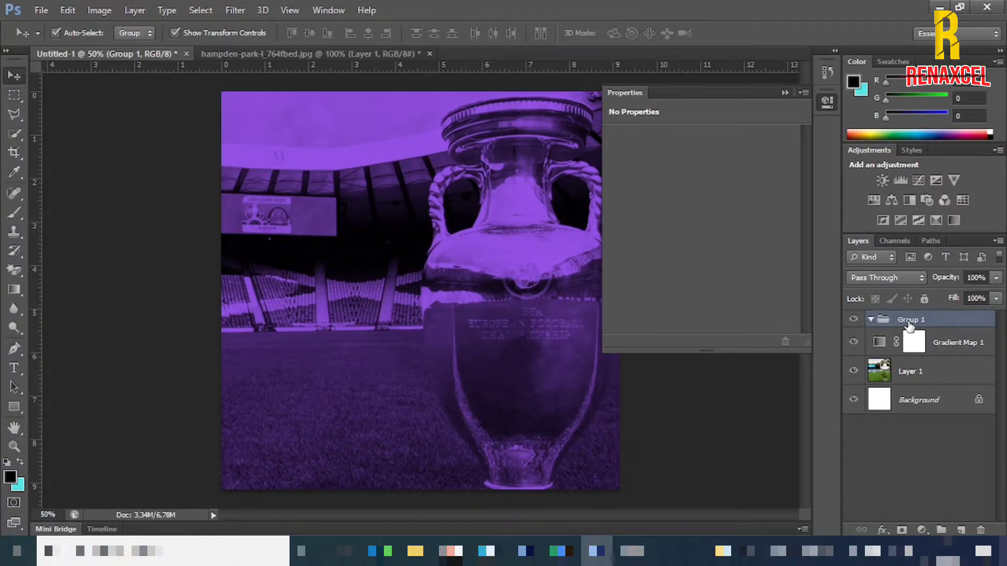
pyautogui.press('Delete')
# Collapse the adjustment properties and add a new empty layer above the Gradient Map
pyautogui.click(785, 92)
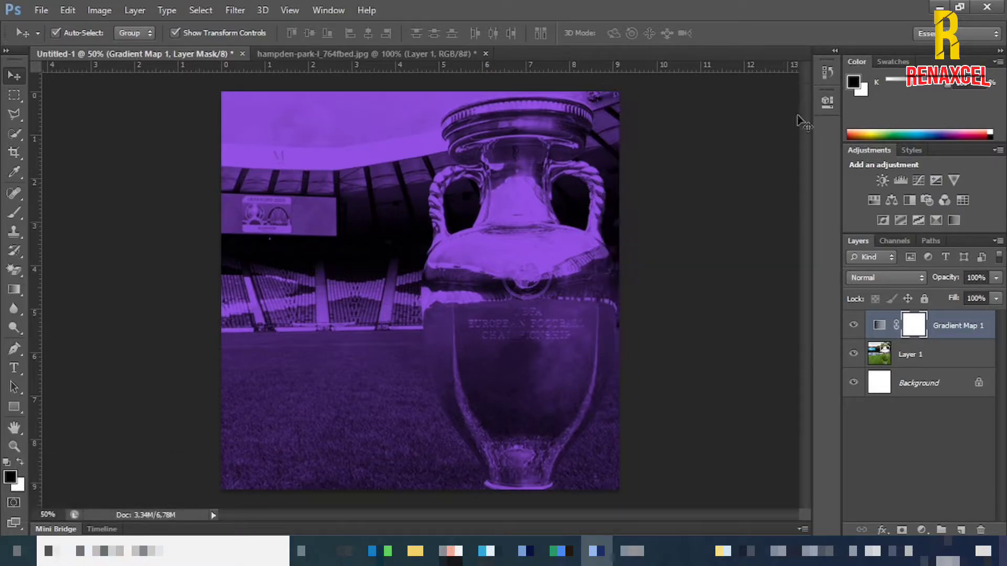
pyautogui.click(917, 482)
pyautogui.click(947, 335)
pyautogui.click(960, 530)
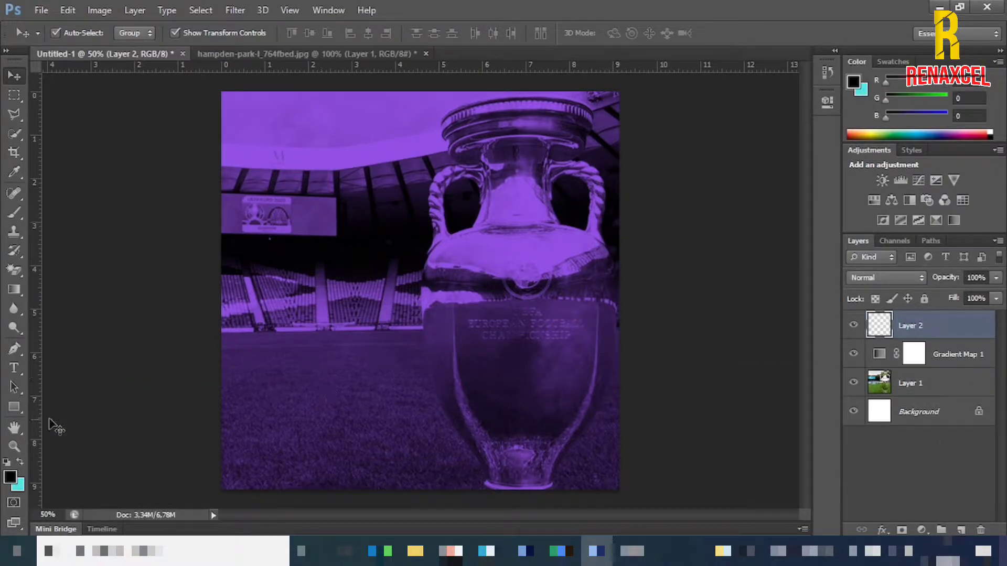
# Darken the canvas's upper and lower edges on the new layer with black-to-transparent linear gradients fading inward
pyautogui.click(14, 289)
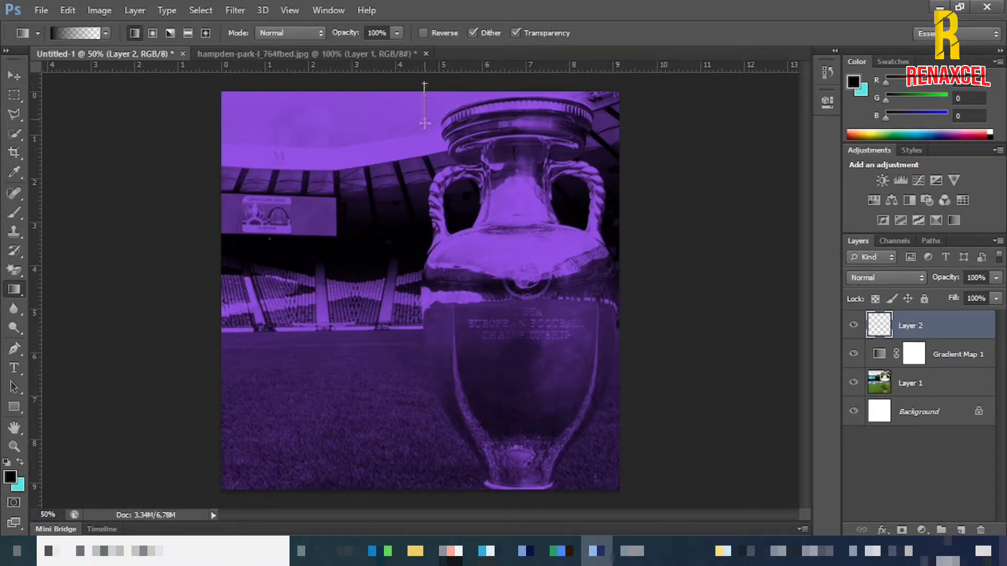
pyautogui.moveTo(424, 127); pyautogui.dragTo(425, 127)
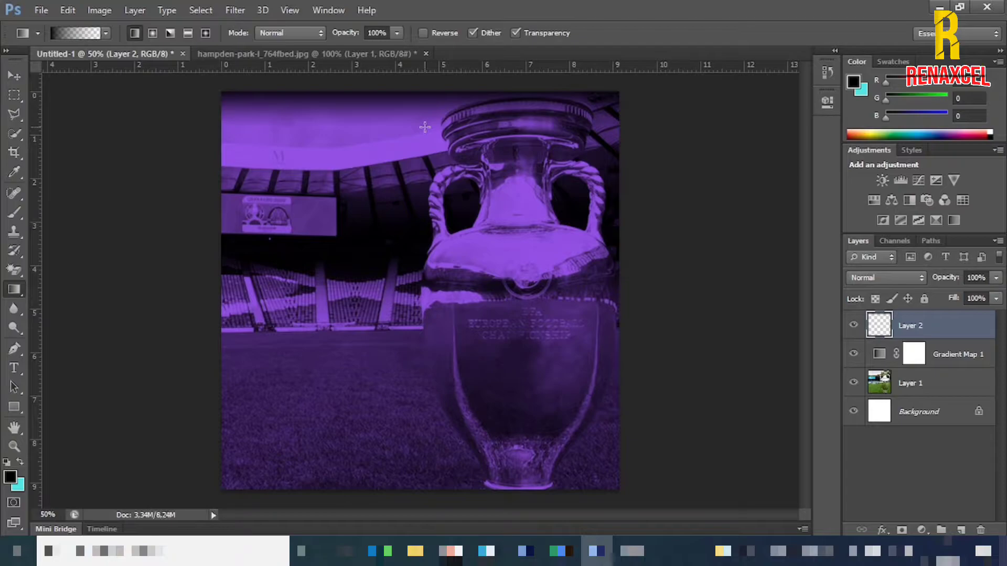
pyautogui.hotkey('ctrl', 'z')
pyautogui.moveTo(427, 79); pyautogui.dragTo(430, 167)
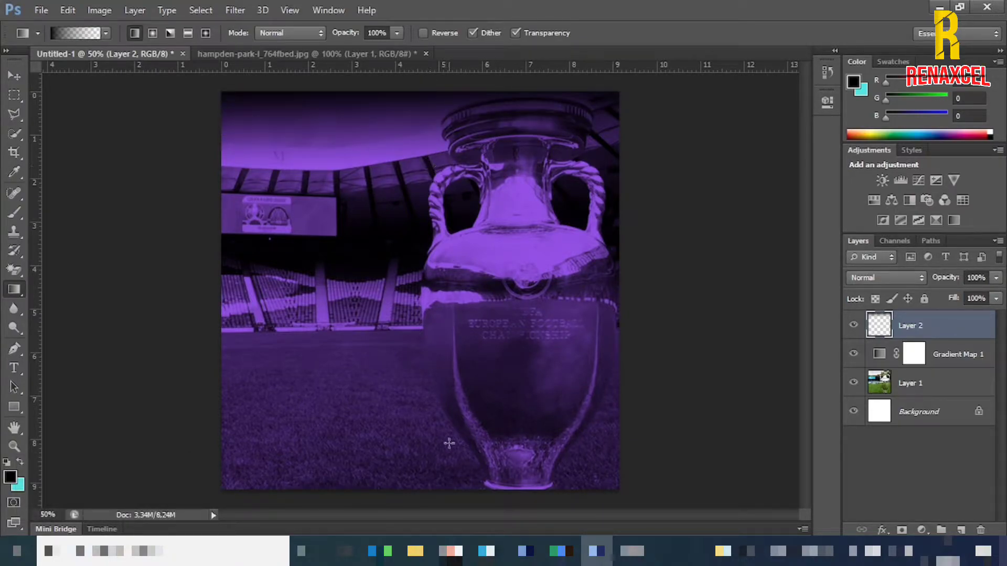
pyautogui.moveTo(447, 503); pyautogui.dragTo(446, 409)
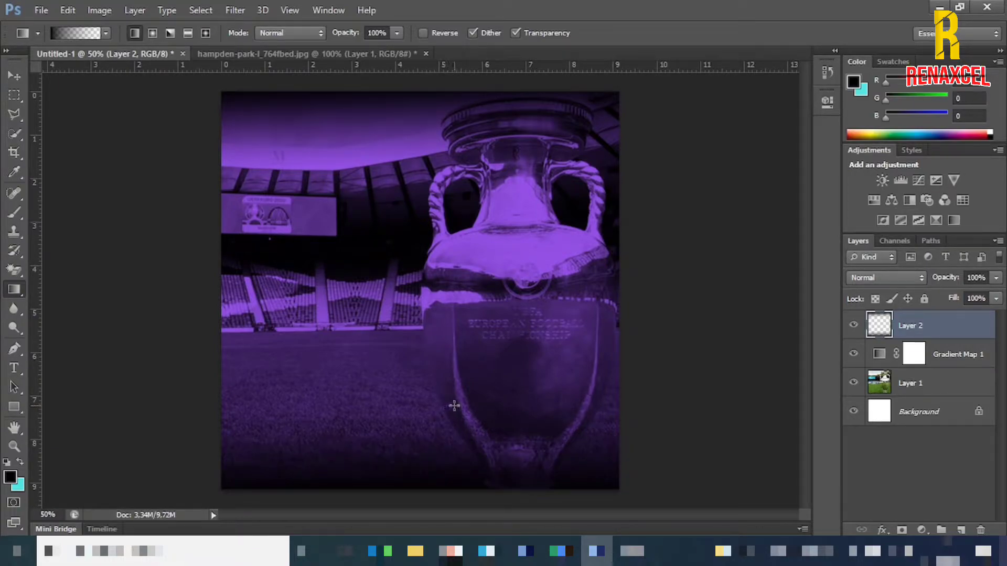
pyautogui.click(17, 77)
pyautogui.click(116, 187)
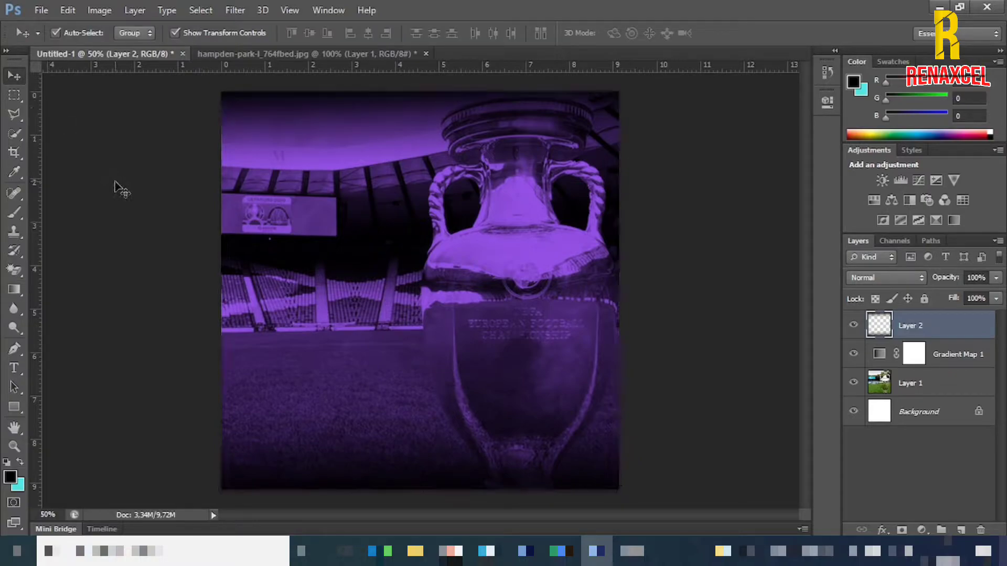
# Draw a black square shape about 752 px wide and centre it horizontally and vertically on the canvas
pyautogui.click(20, 406)
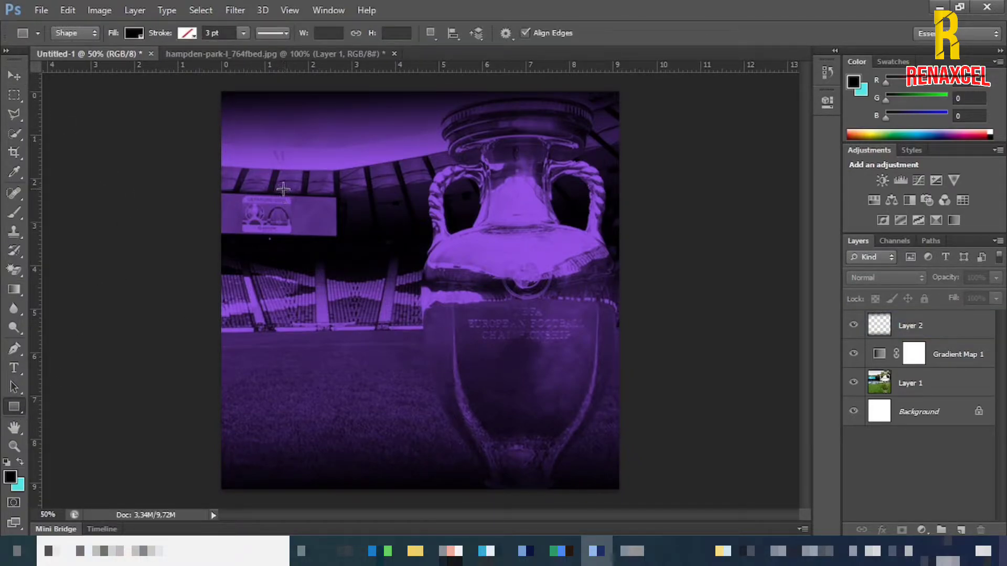
pyautogui.moveTo(319, 185); pyautogui.dragTo(596, 483)
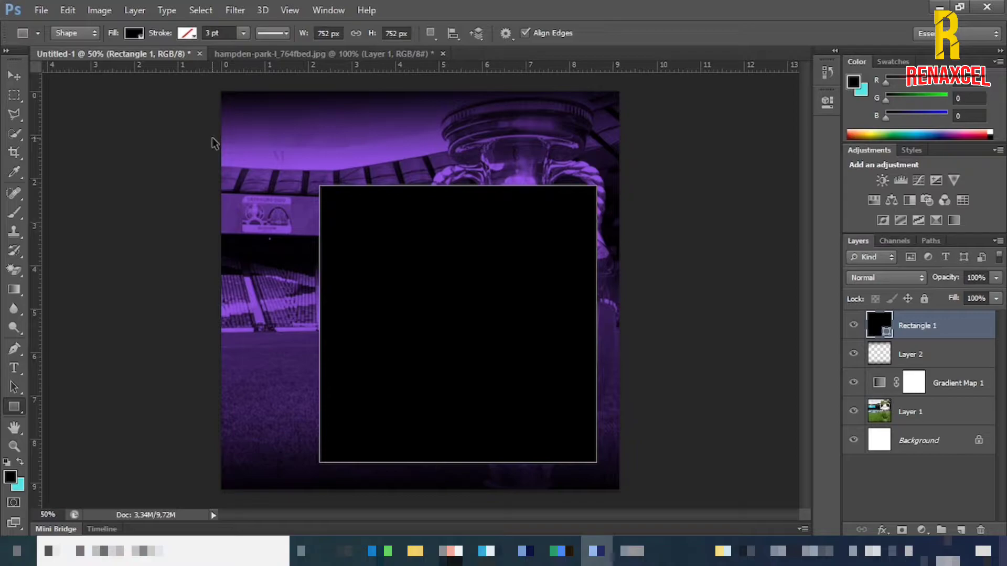
pyautogui.hotkey('ctrl', 'a')
pyautogui.click(14, 75)
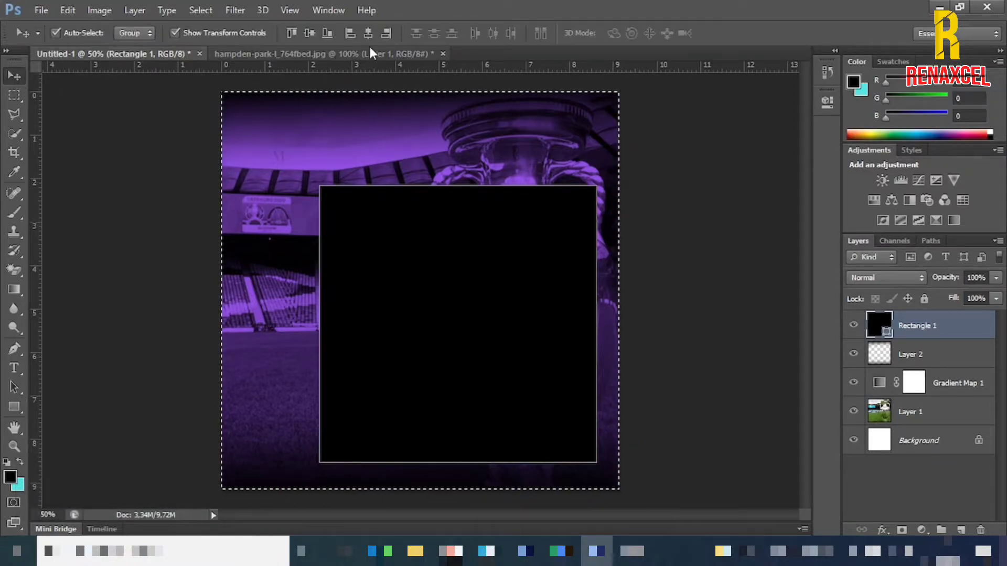
pyautogui.click(367, 33)
pyautogui.click(308, 33)
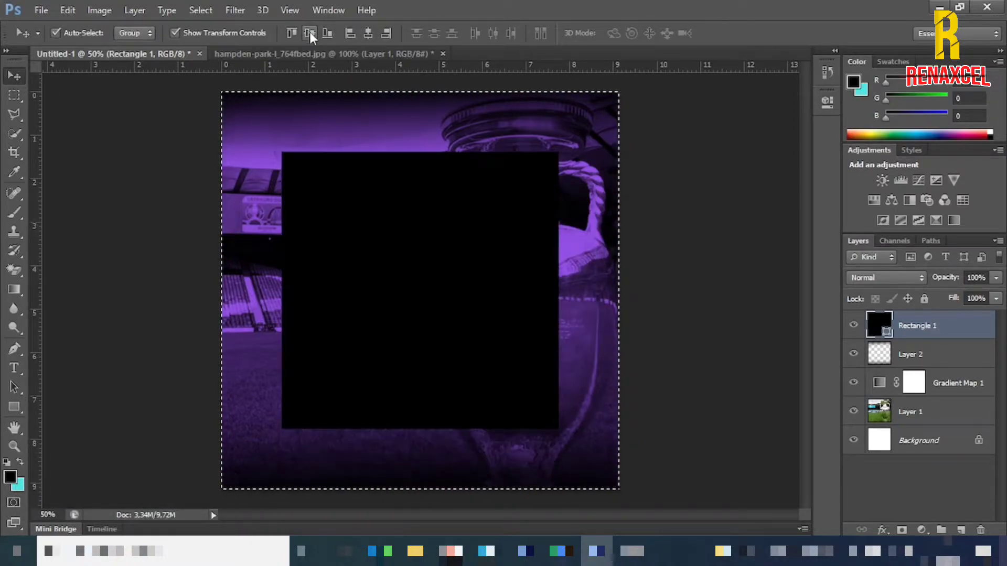
pyautogui.hotkey('ctrl', 'd')
# Scale the black square proportionally from its centre to about 128.72%, leaving a margin around the canvas edges
pyautogui.click(559, 429)
pyautogui.moveTo(560, 431); pyautogui.dragTo(583, 449)
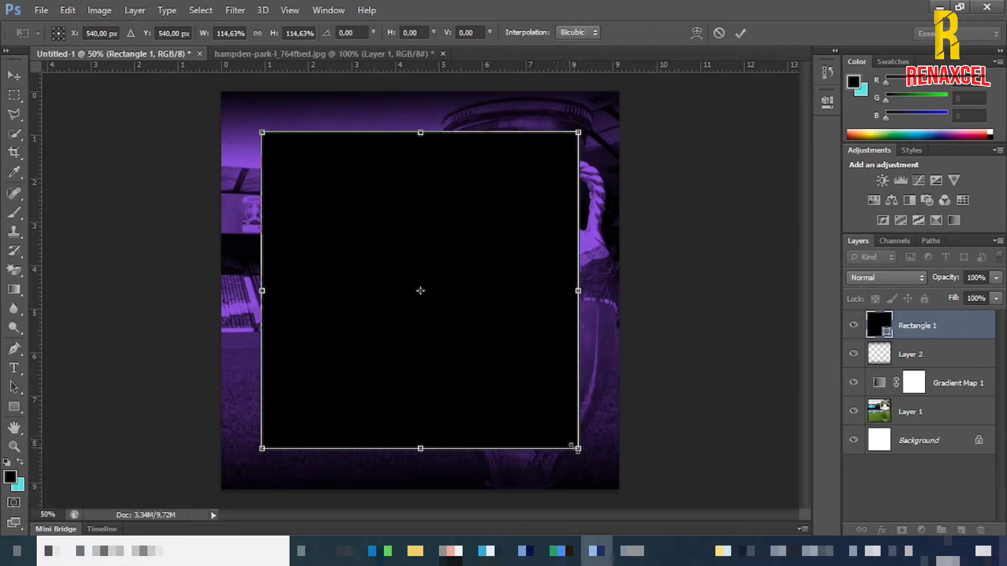
pyautogui.moveTo(583, 450); pyautogui.dragTo(599, 465)
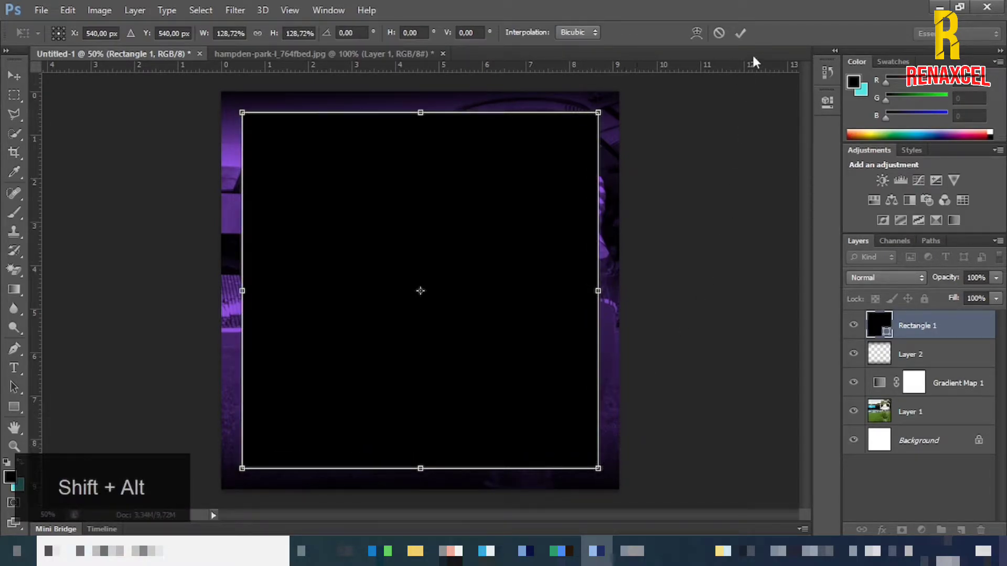
pyautogui.click(740, 33)
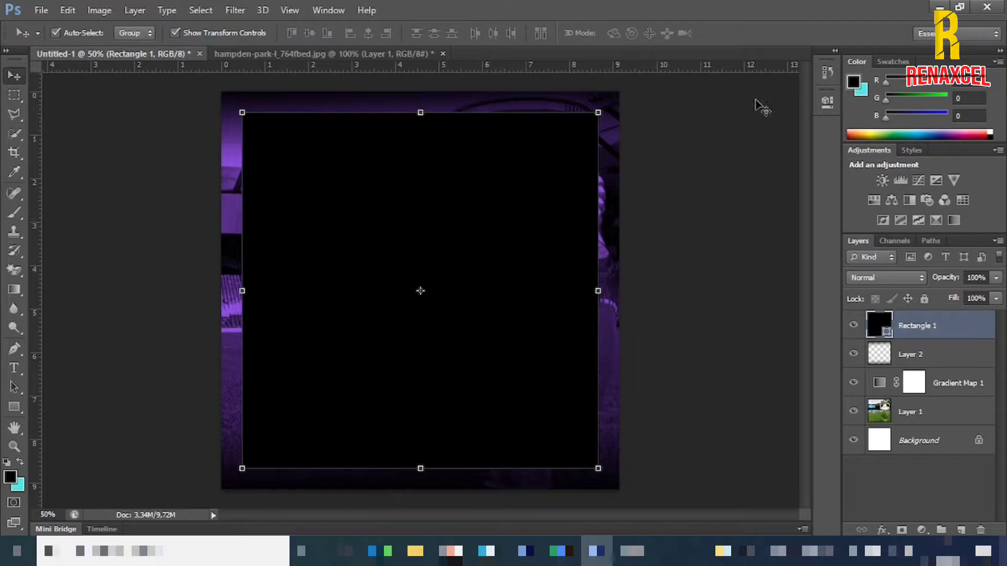
# Replace the black square's solid fill with the black-to-turquoise linear gradient preset at 90°
pyautogui.click(21, 408)
pyautogui.click(134, 33)
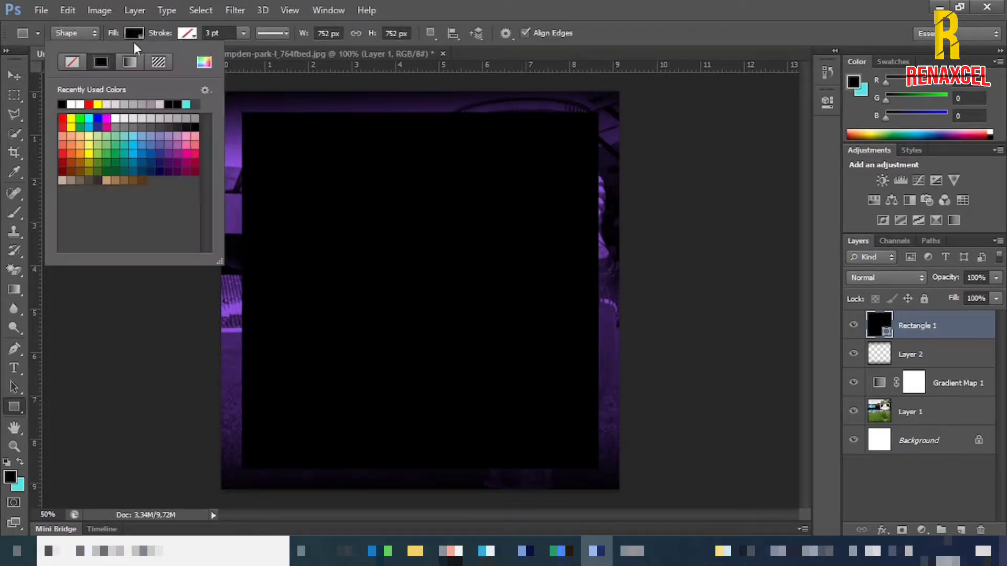
pyautogui.click(129, 62)
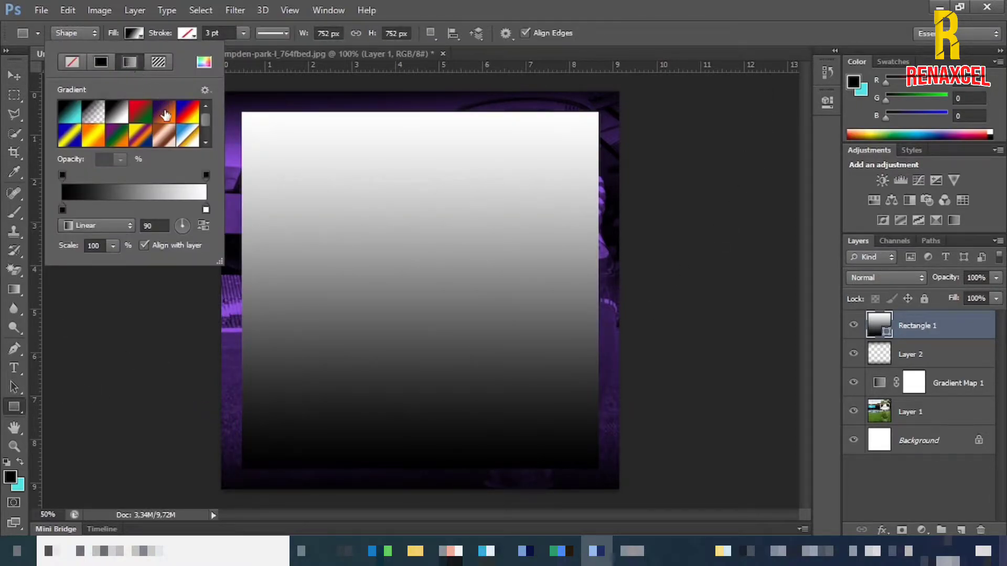
pyautogui.click(74, 118)
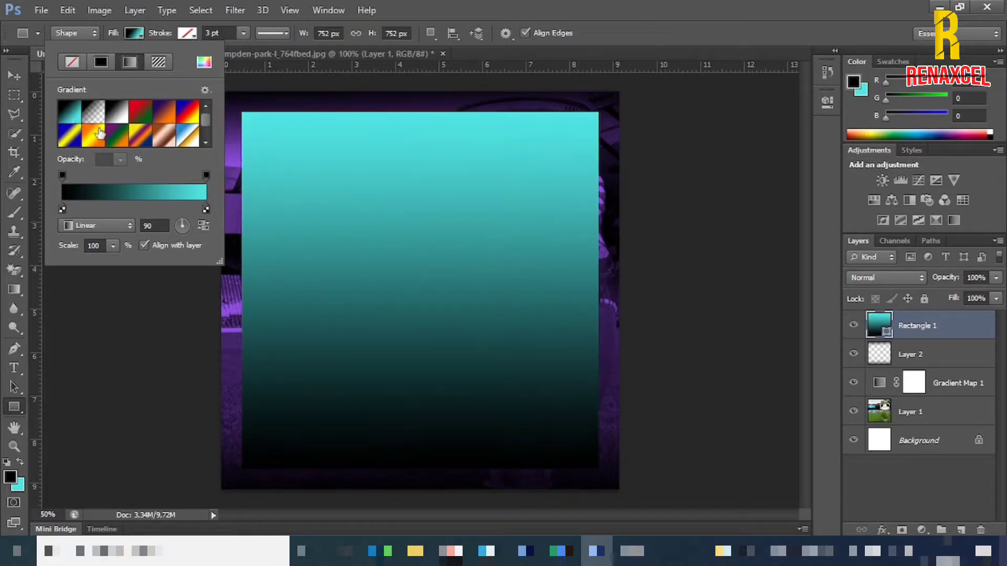
pyautogui.click(102, 115)
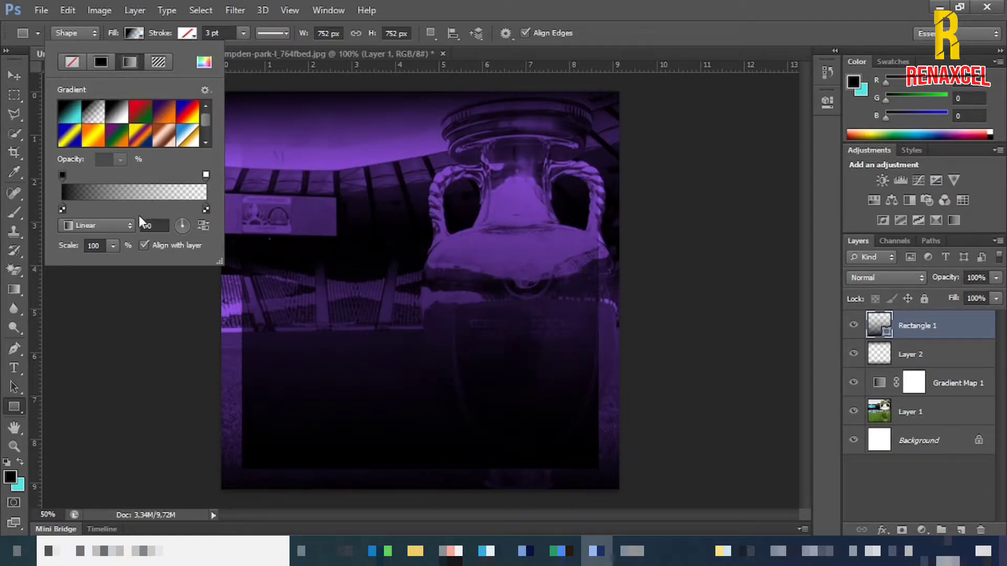
pyautogui.click(61, 208)
pyautogui.click(71, 118)
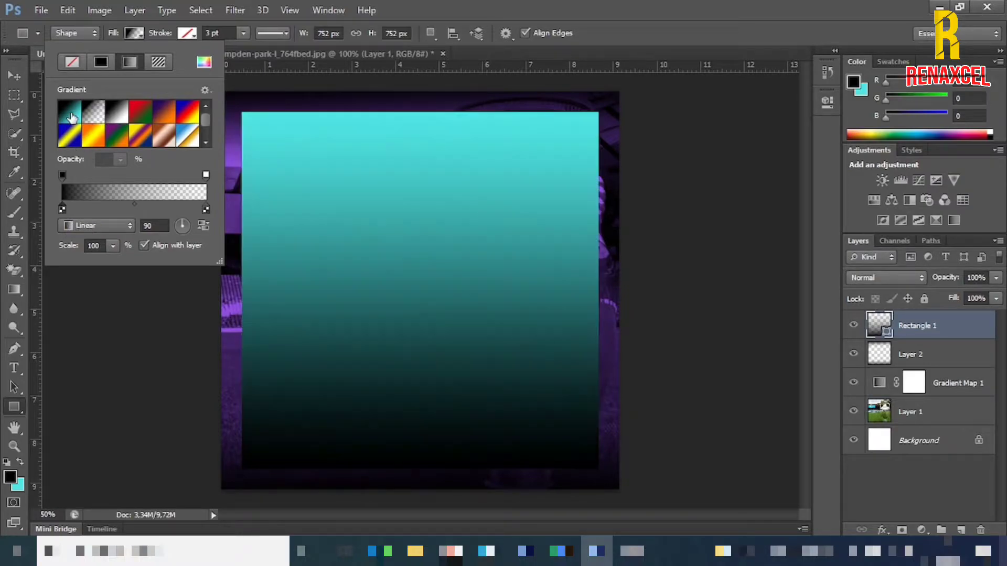
# Change the turquoise stop of the square's gradient fill to the deeper teal #26cecc
pyautogui.doubleClick(206, 209)
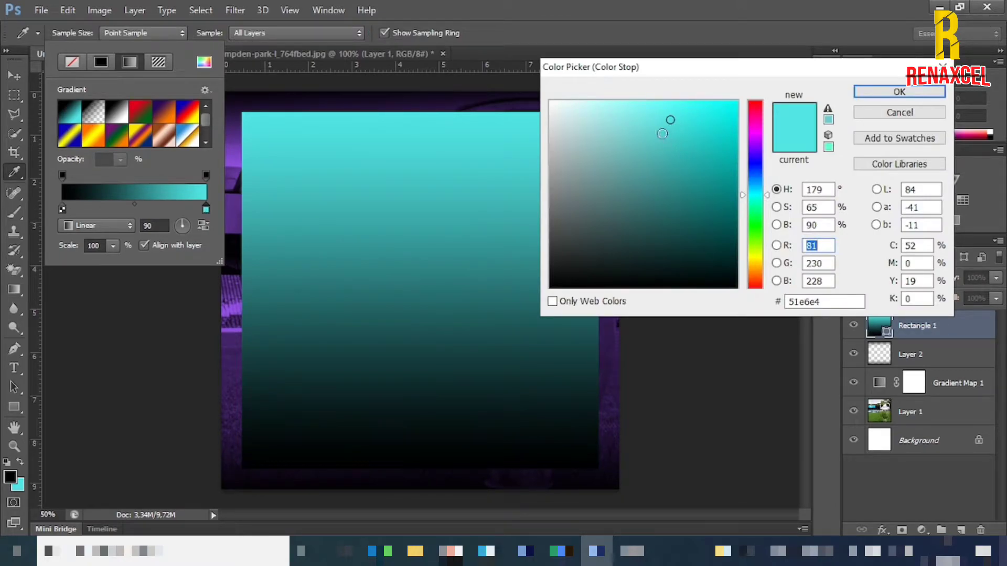
pyautogui.click(569, 209)
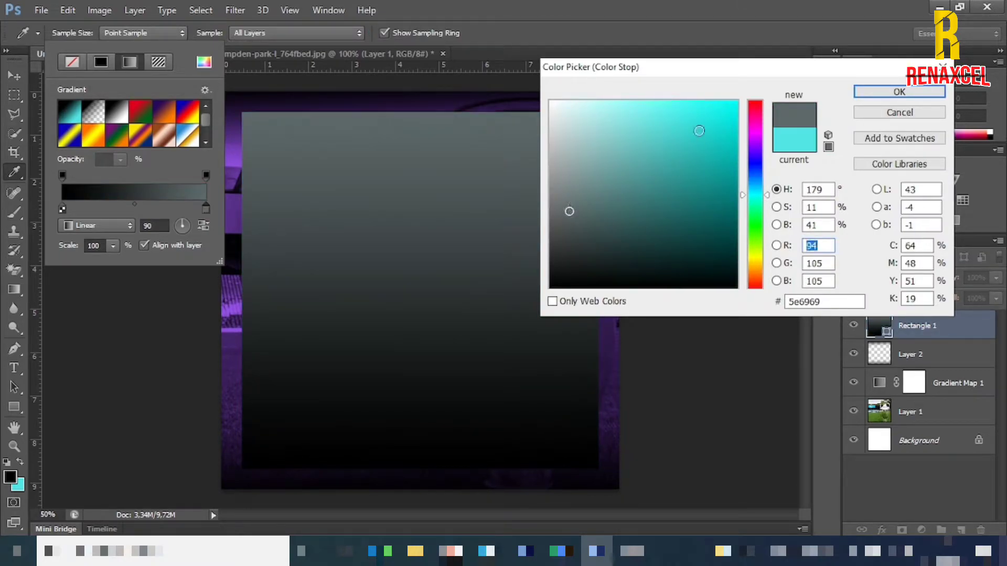
pyautogui.click(691, 114)
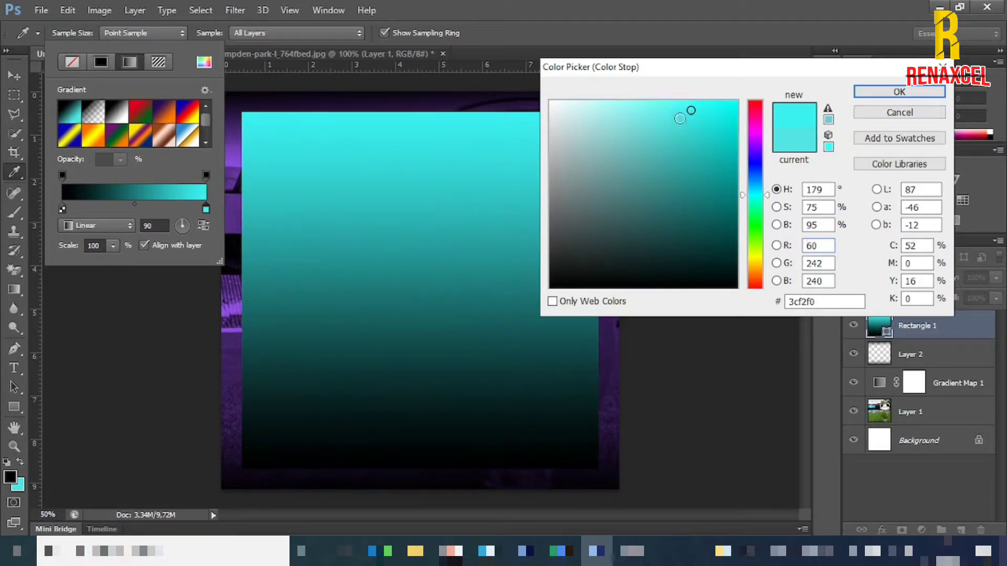
pyautogui.click(696, 135)
pyautogui.click(699, 131)
pyautogui.click(703, 136)
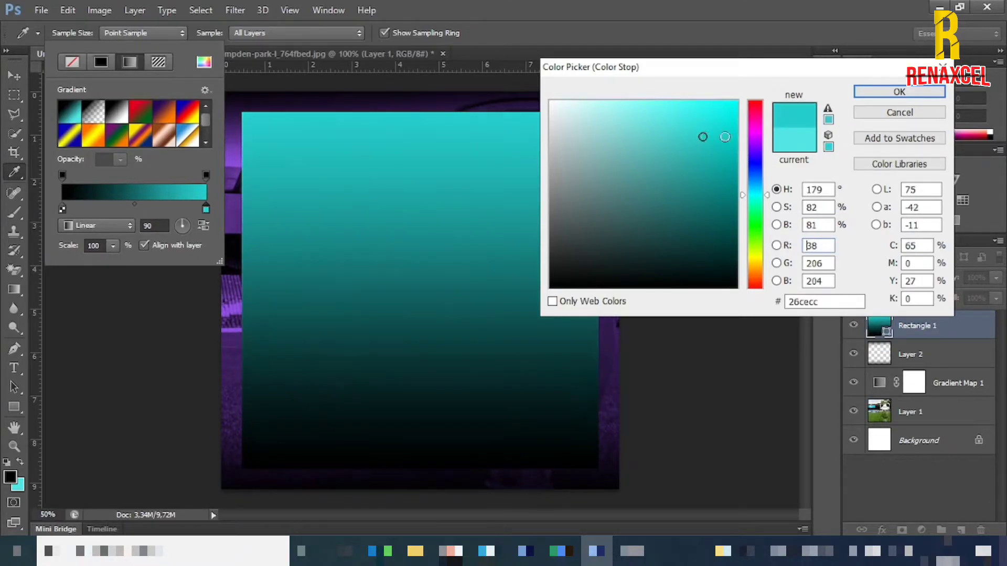
pyautogui.click(898, 92)
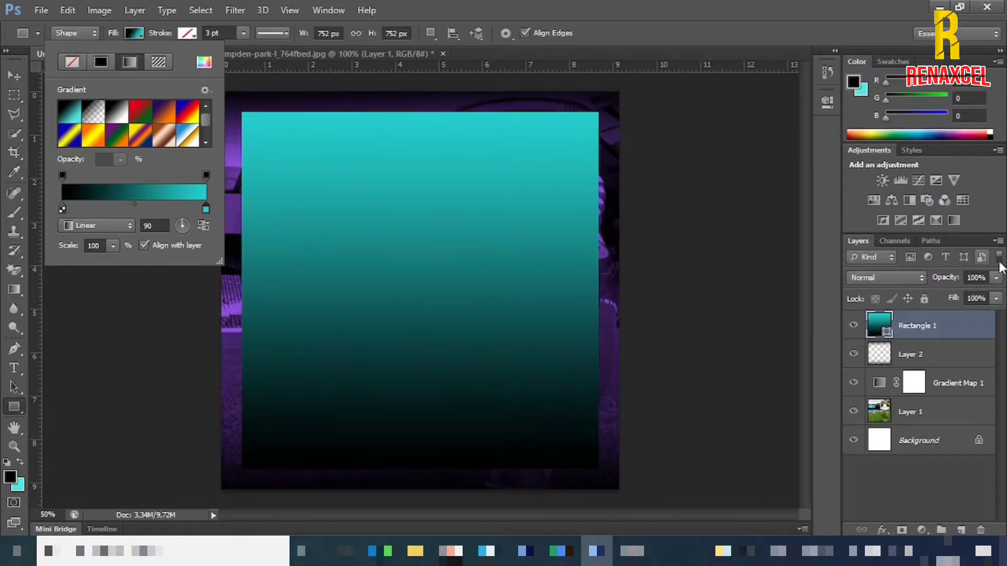
# Lower the Rectangle 1 layer's opacity to 49% so the stadium background shows through
pyautogui.click(999, 286)
pyautogui.click(971, 292)
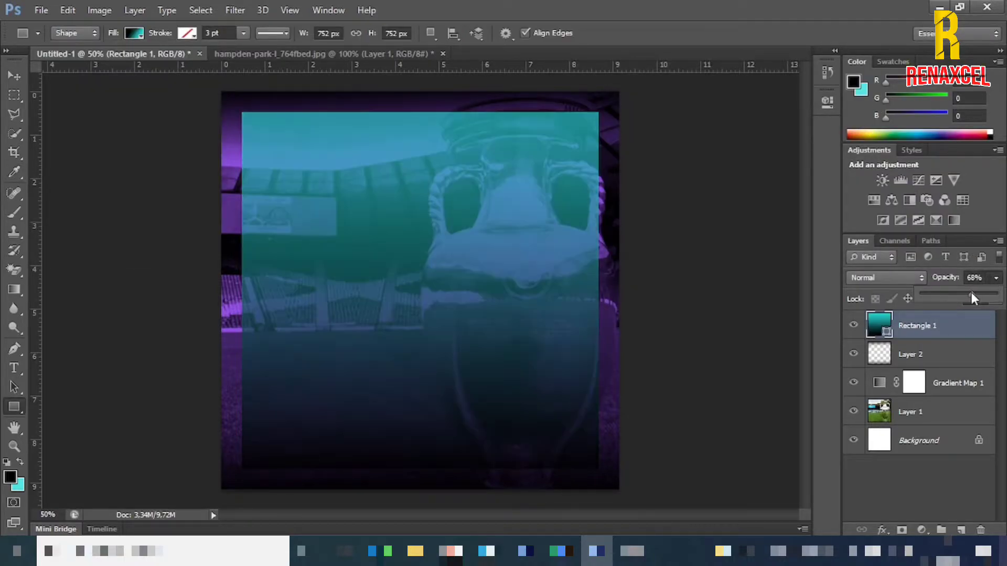
pyautogui.moveTo(959, 293); pyautogui.dragTo(958, 294)
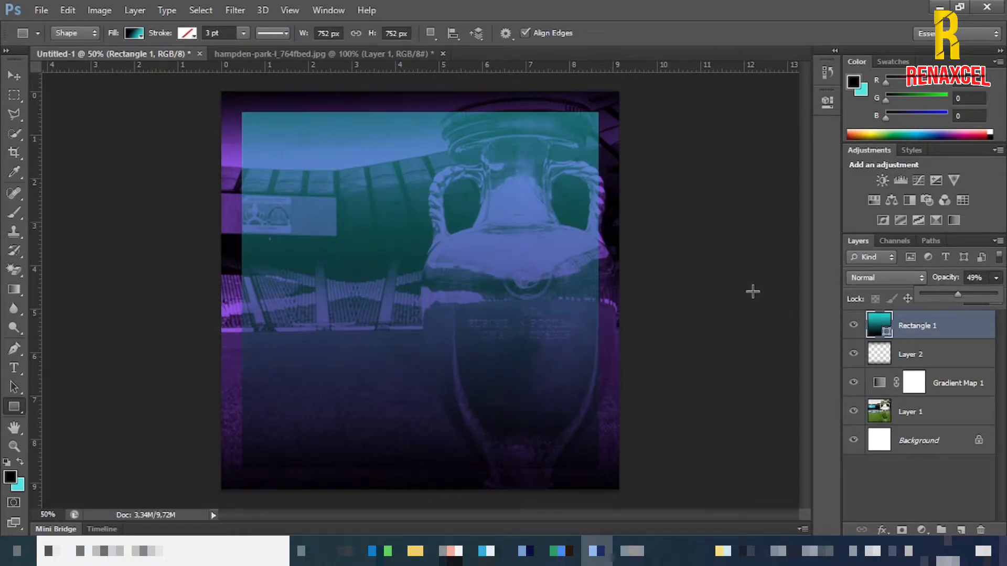
# Add a near-white Outer Glow to the Rectangle 1 layer with 4% spread and a size of about 51 px
pyautogui.click(961, 327)
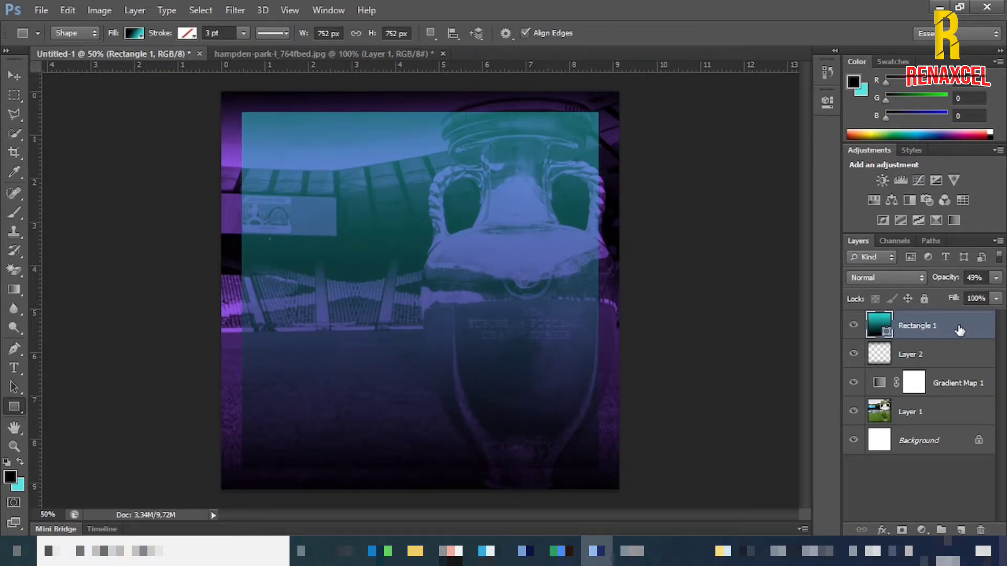
pyautogui.doubleClick(855, 337)
pyautogui.click(564, 384)
pyautogui.click(583, 389)
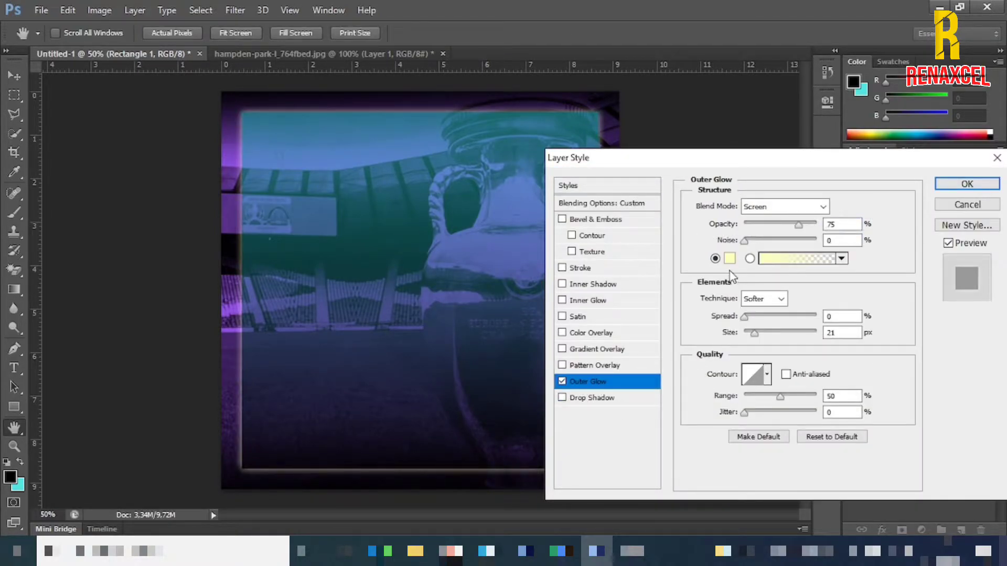
pyautogui.click(729, 258)
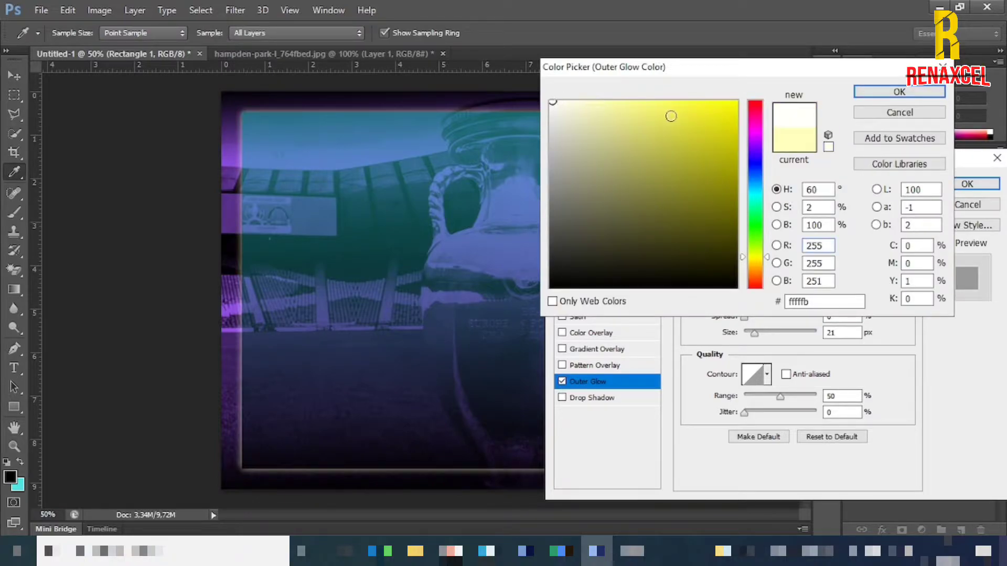
pyautogui.click(865, 93)
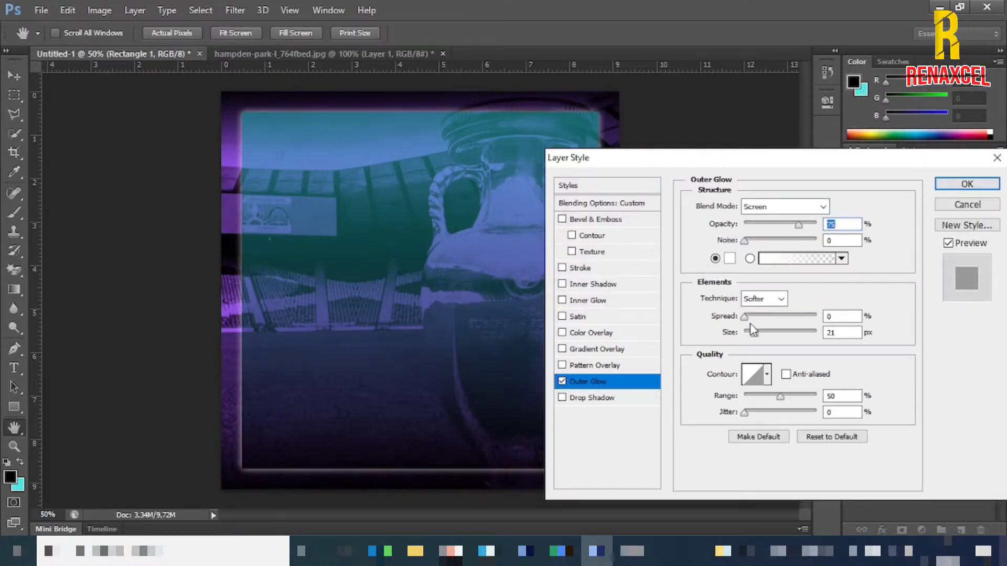
pyautogui.moveTo(744, 316); pyautogui.dragTo(762, 333)
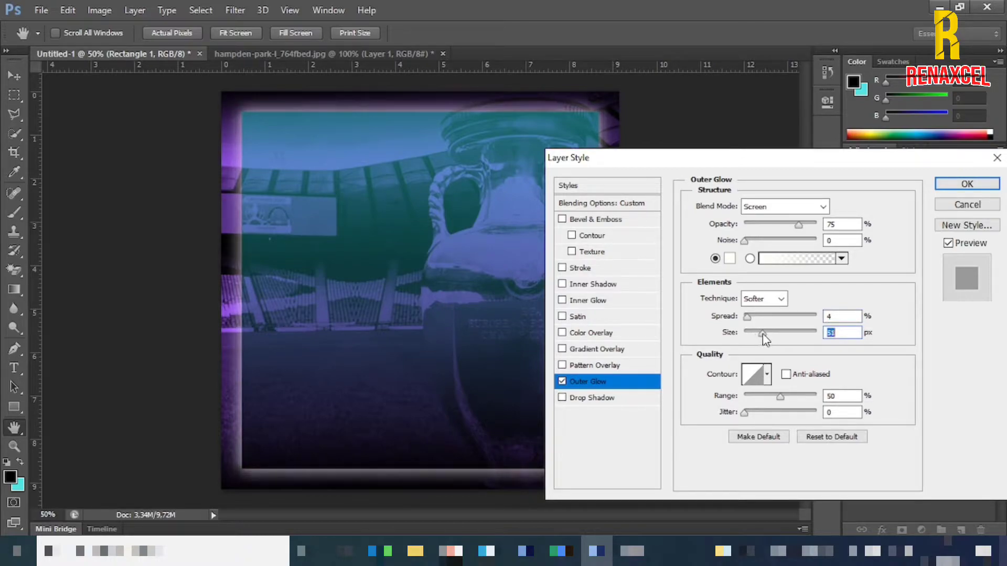
pyautogui.click(967, 183)
# Deselect the square and close the hampden-park stadium image without saving its changes
pyautogui.click(12, 76)
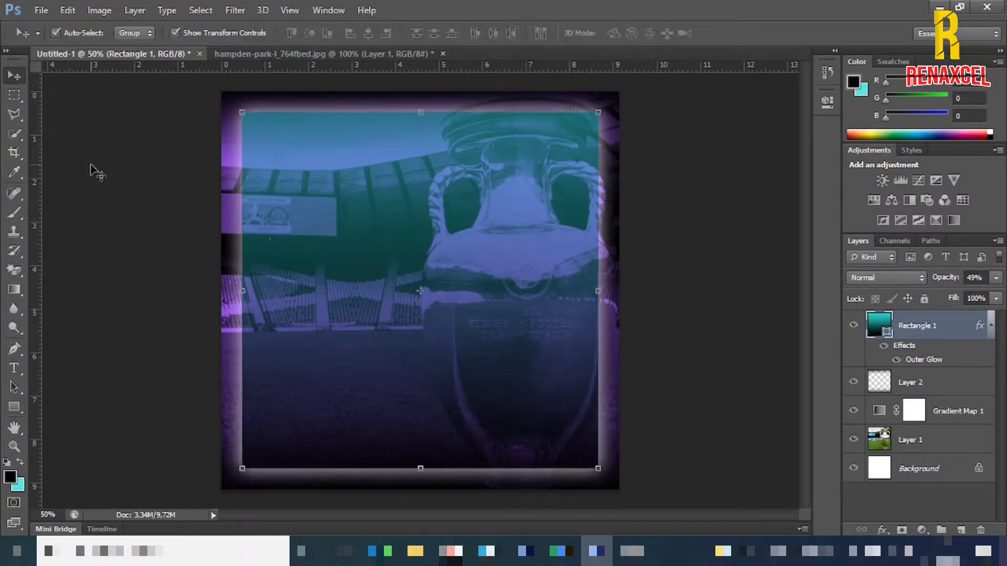
pyautogui.click(89, 168)
pyautogui.click(391, 55)
pyautogui.click(394, 54)
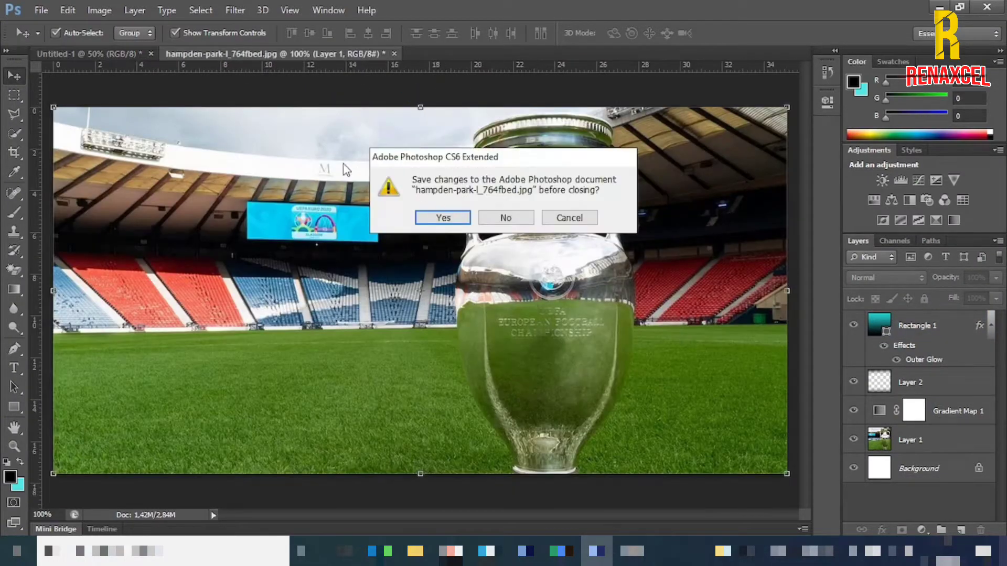
pyautogui.click(475, 215)
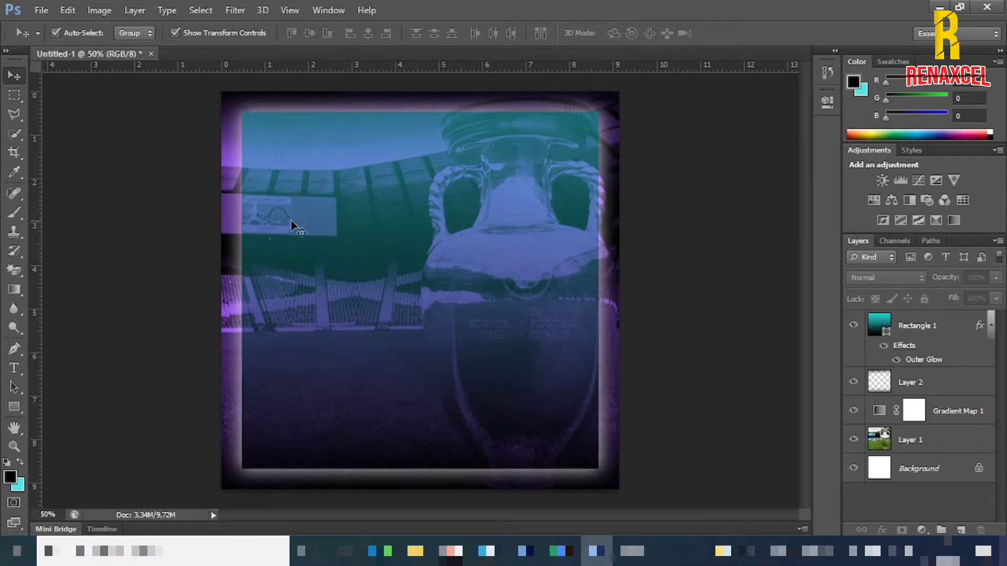
pyautogui.click(48, 9)
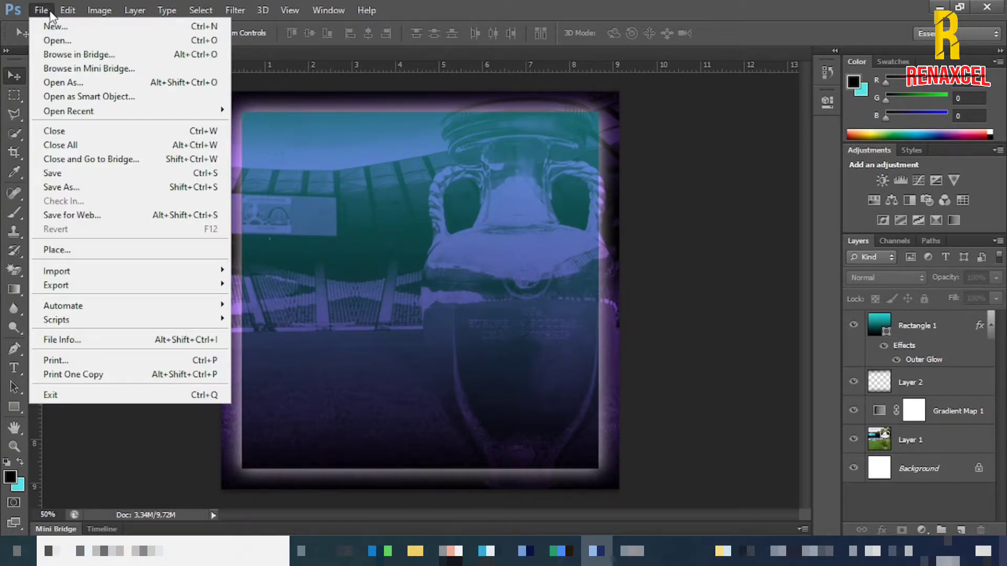
pyautogui.click(62, 40)
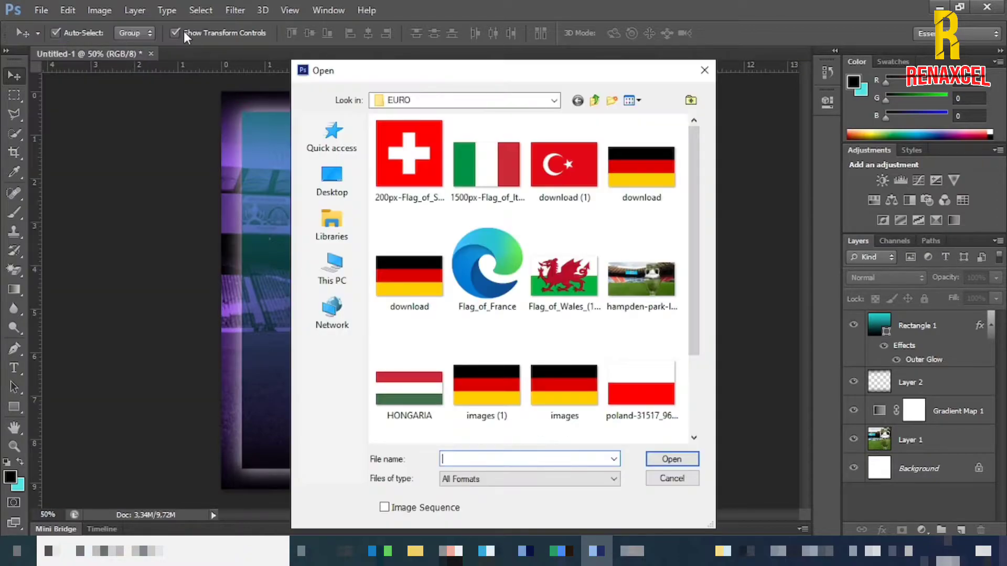
pyautogui.scroll(-1, 595, 315)
pyautogui.click(554, 348)
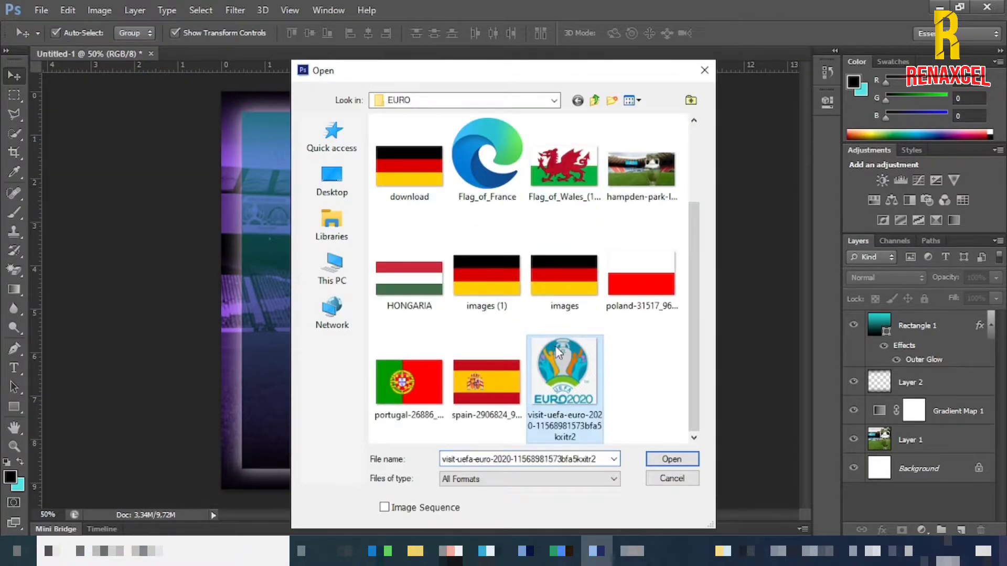
pyautogui.click(672, 459)
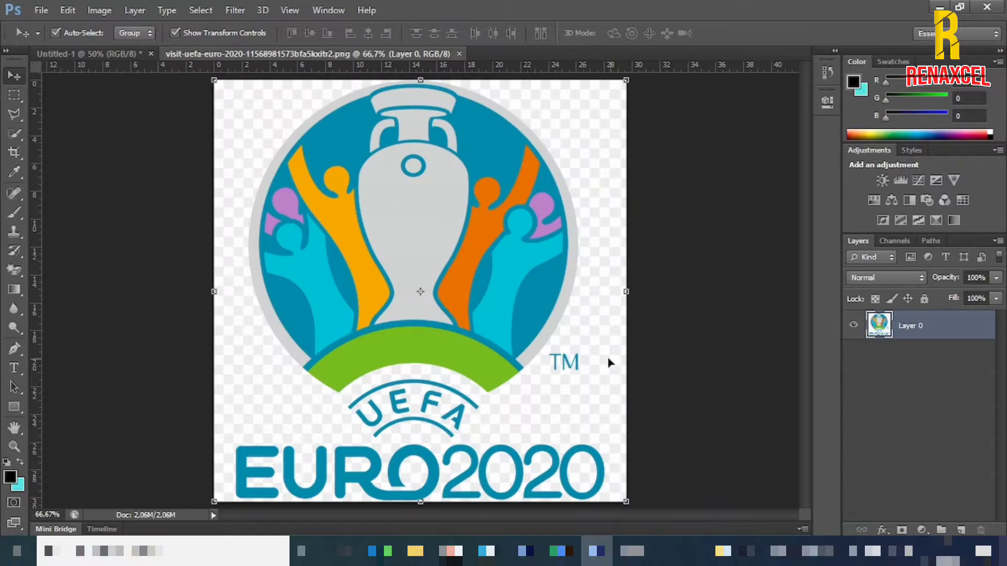
# Erase the pale background around the EURO2020 logo and inside its zeros with the Magic Eraser
pyautogui.click(14, 270)
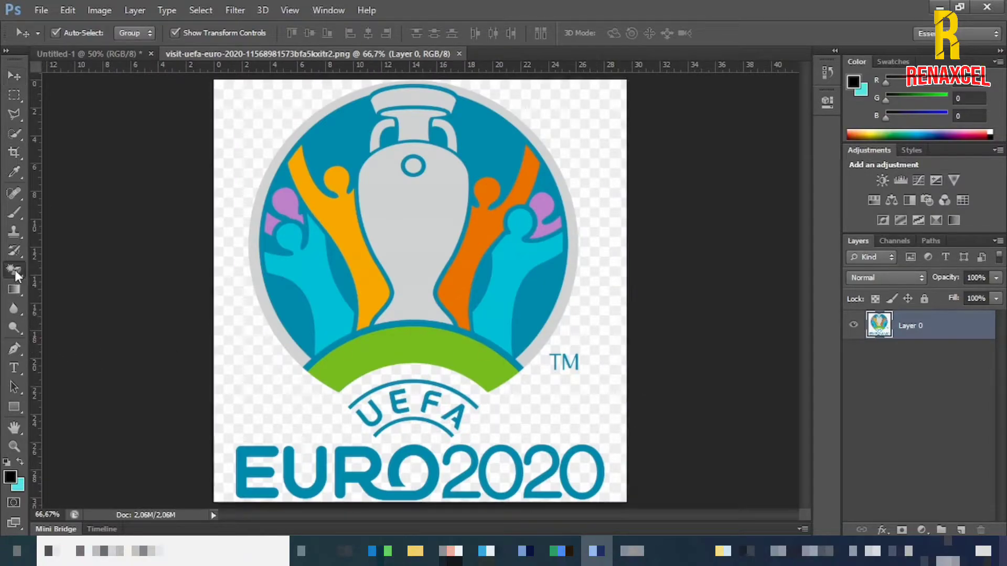
pyautogui.click(249, 133)
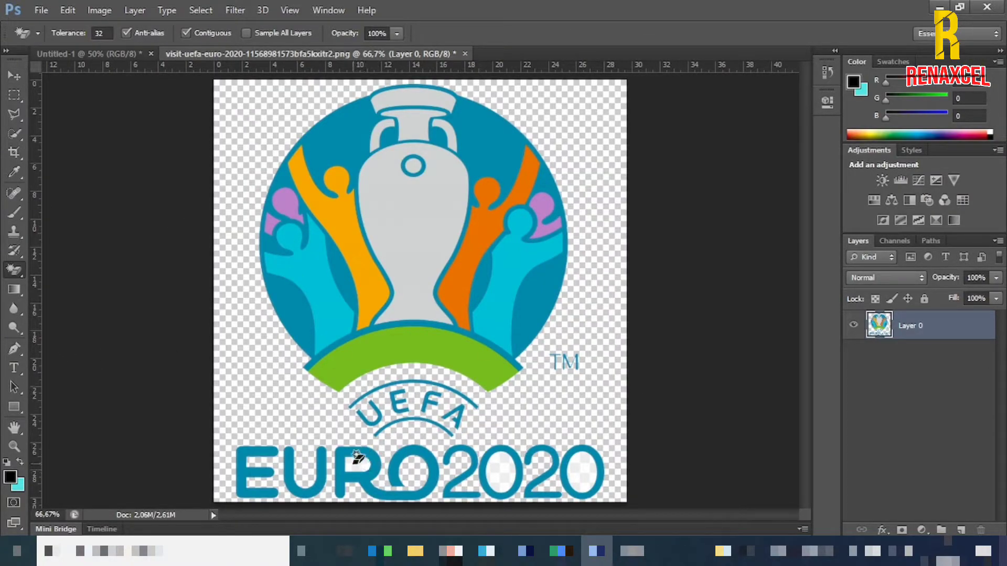
pyautogui.click(499, 469)
pyautogui.click(585, 472)
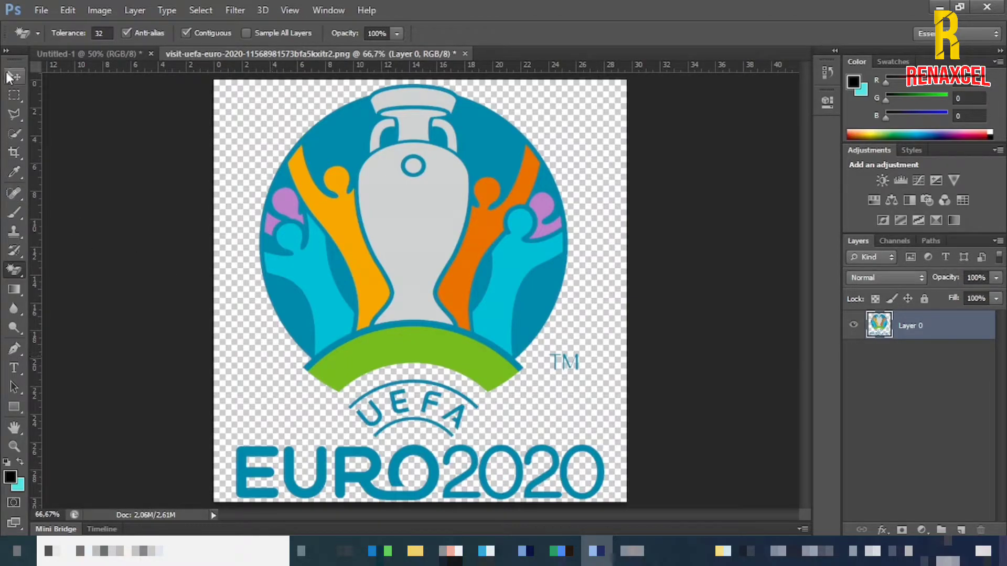
# Bring the logo into Untitled-1, scale it to about 16.4%, and place it near the teal square's upper edge
pyautogui.click(14, 76)
pyautogui.moveTo(462, 259); pyautogui.dragTo(442, 254)
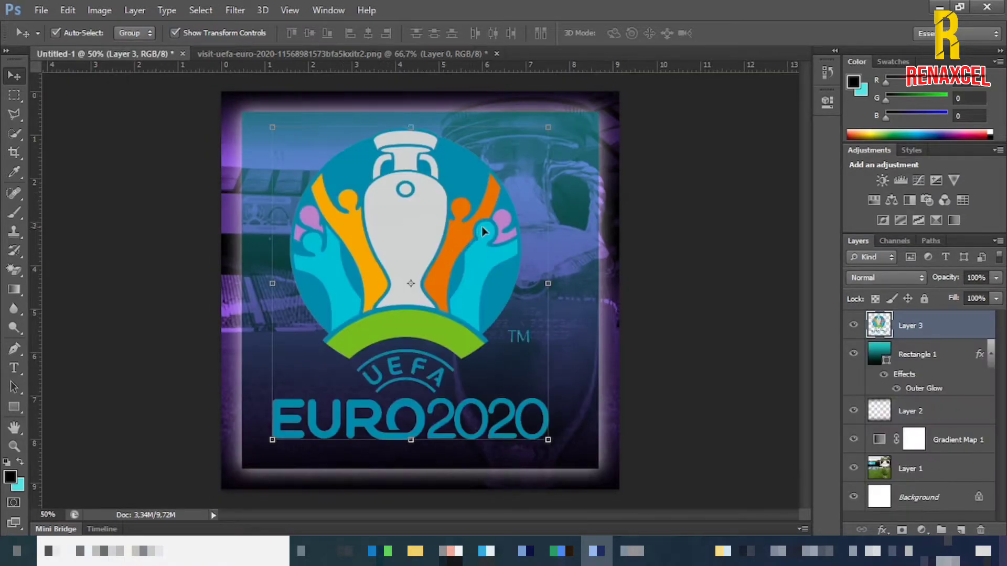
pyautogui.click(545, 130)
pyautogui.moveTo(550, 124); pyautogui.dragTo(426, 173)
pyautogui.moveTo(423, 150); pyautogui.dragTo(427, 141)
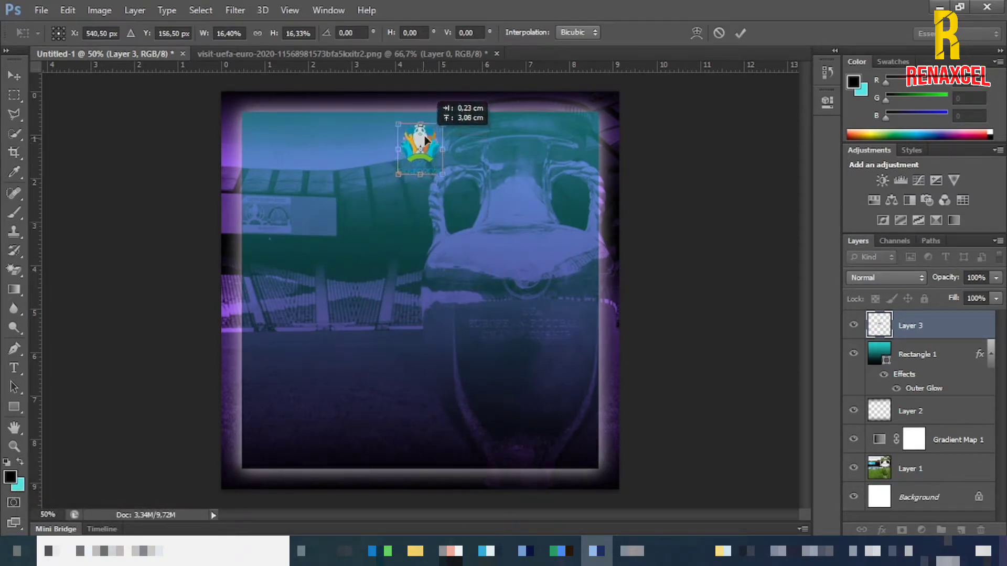
pyautogui.click(740, 33)
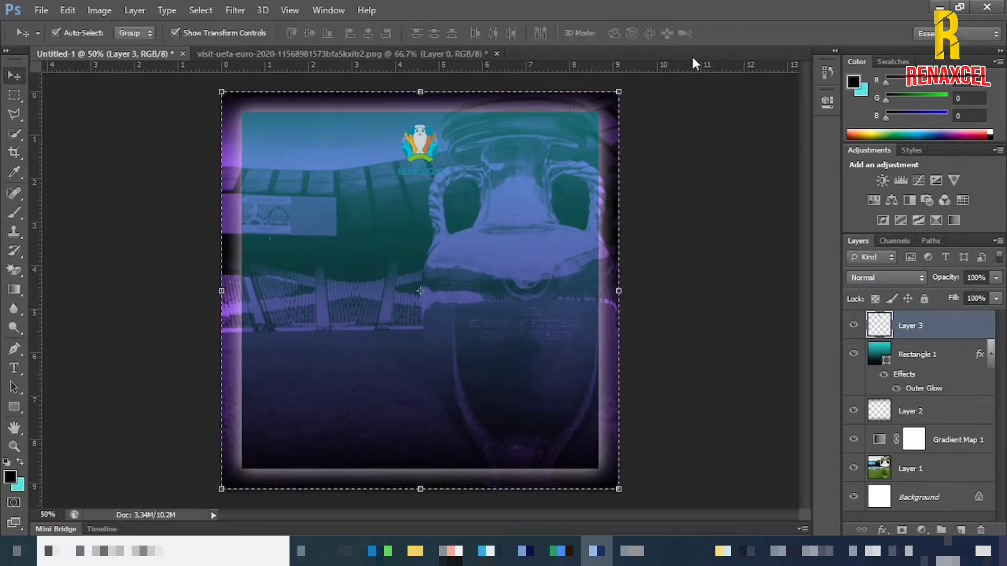
# Centre the logo horizontally on the whole canvas and clear the selection
pyautogui.hotkey('ctrl', 'a')
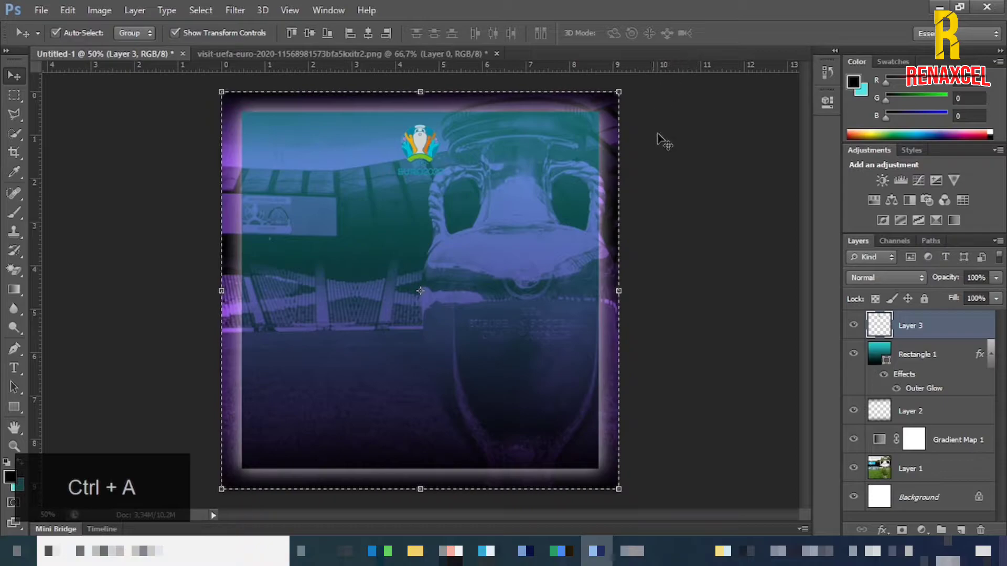
pyautogui.click(368, 33)
pyautogui.hotkey('ctrl', 'd')
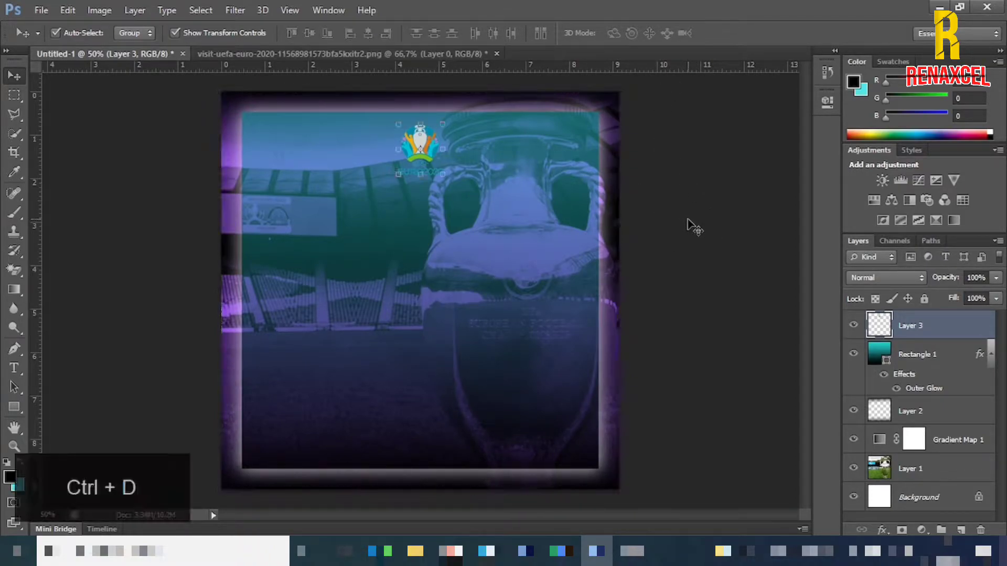
# Give the logo layer a pale yellow Outer Glow with a spread of about 18% and adjust its size
pyautogui.doubleClick(949, 325)
pyautogui.click(571, 387)
pyautogui.click(577, 383)
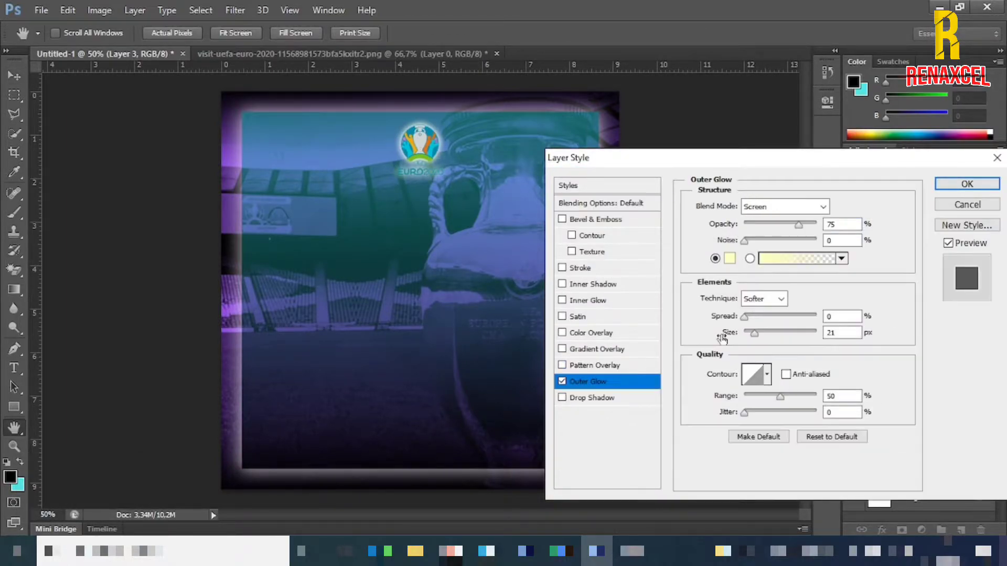
pyautogui.moveTo(745, 316); pyautogui.dragTo(758, 321)
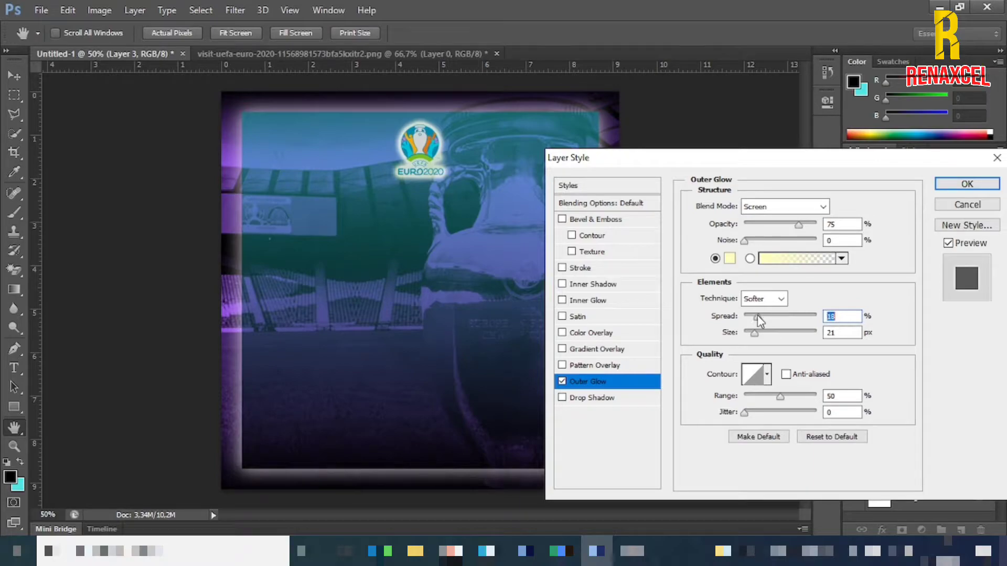
pyautogui.moveTo(755, 335); pyautogui.dragTo(756, 336)
# Add a Bevel & Emboss effect with a size of 5 px to the EURO2020 logo layer
pyautogui.click(562, 220)
pyautogui.click(609, 220)
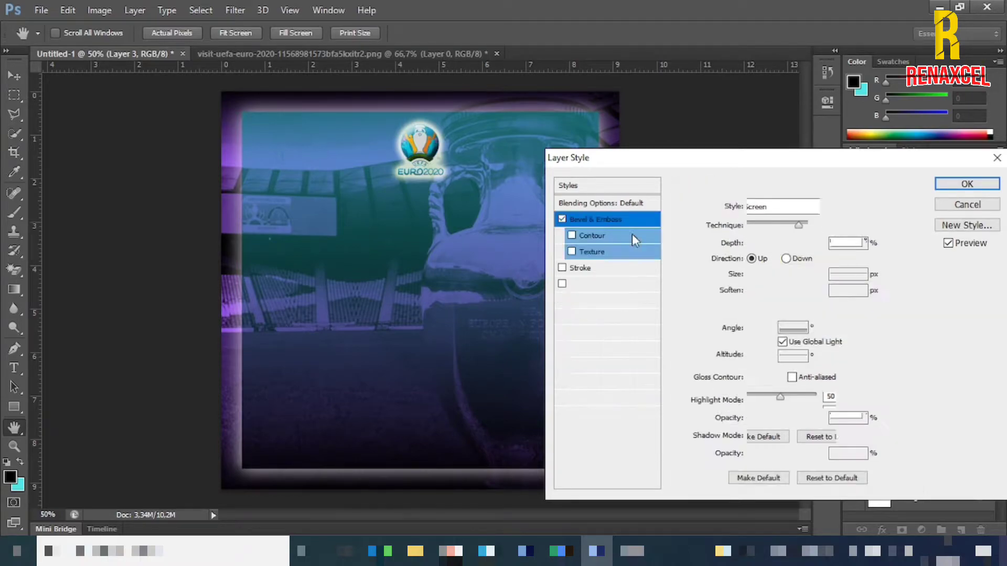
pyautogui.moveTo(761, 275); pyautogui.dragTo(758, 283)
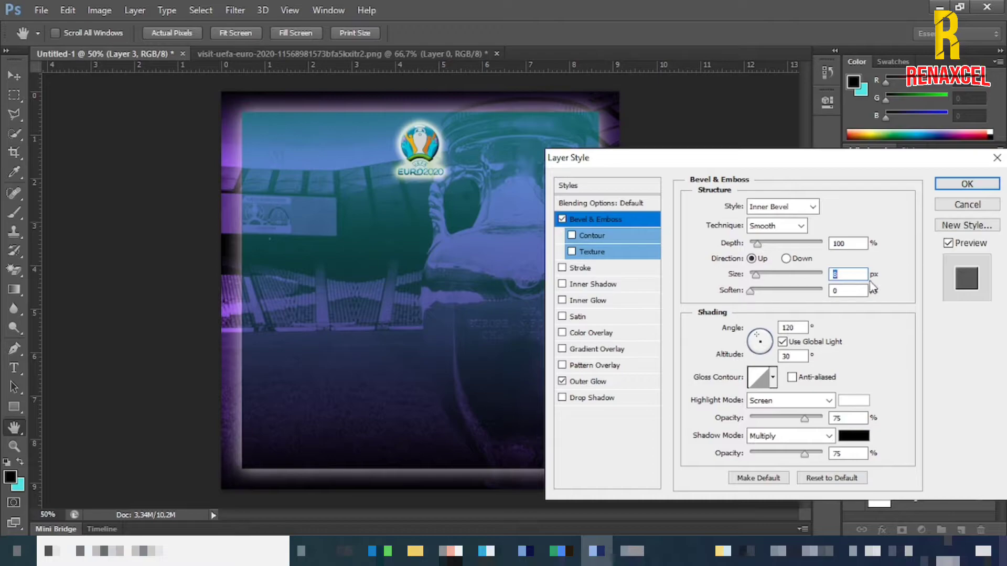
pyautogui.write('5')
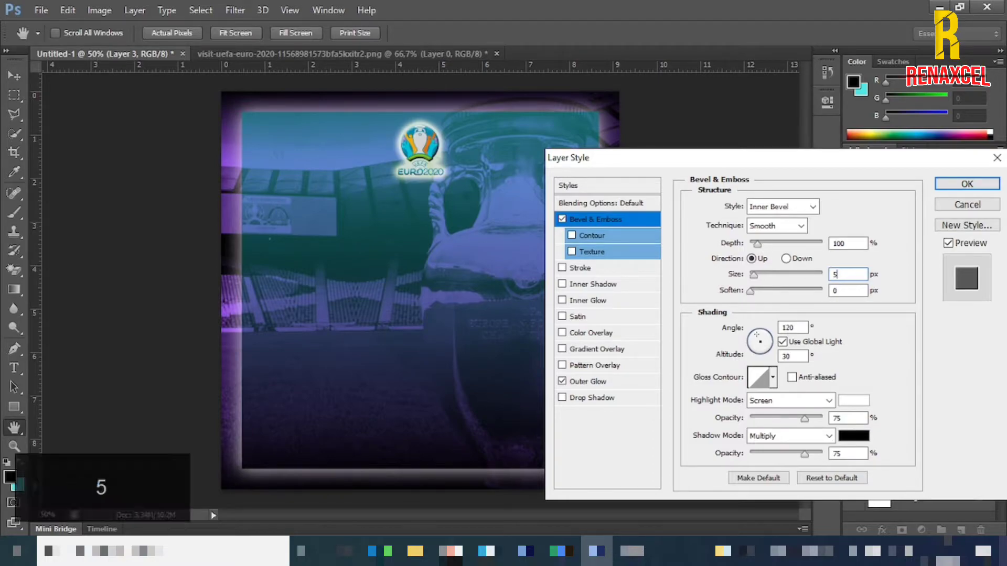
pyautogui.click(961, 186)
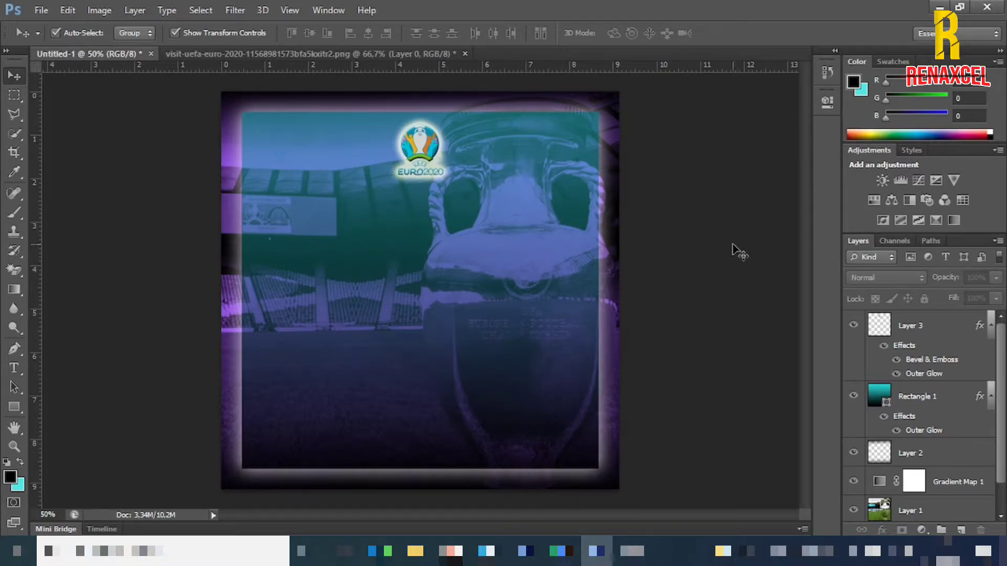
# Group the Rectangle 1, Layer 2, Gradient Map 1 and Layer 1 layers together
pyautogui.click(912, 409)
pyautogui.scroll(-1, 913, 417)
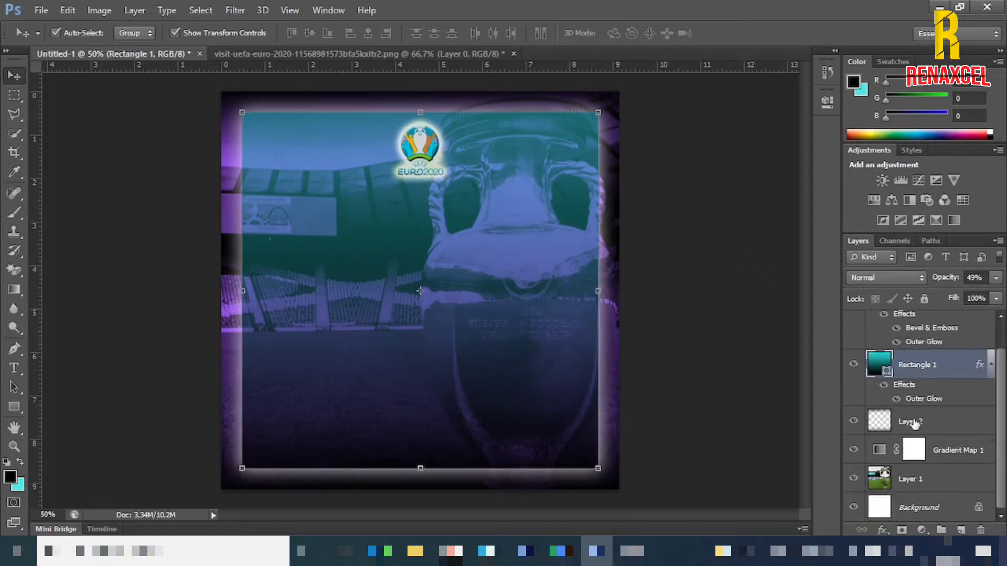
pyautogui.keyDown('shift'); pyautogui.click(941, 481); pyautogui.keyUp('shift')
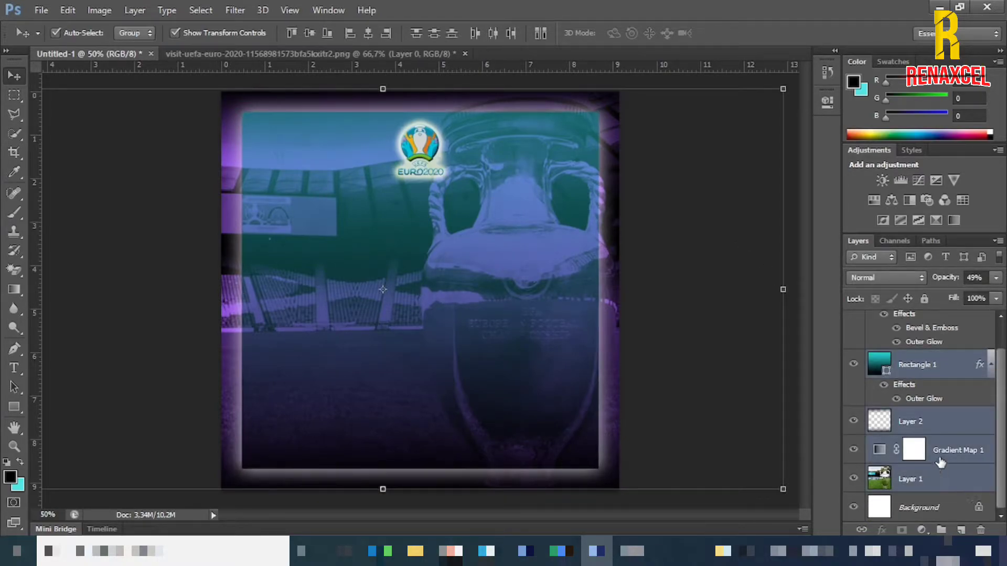
pyautogui.click(924, 299)
pyautogui.scroll(1, 929, 386)
pyautogui.hotkey('ctrl', 'g')
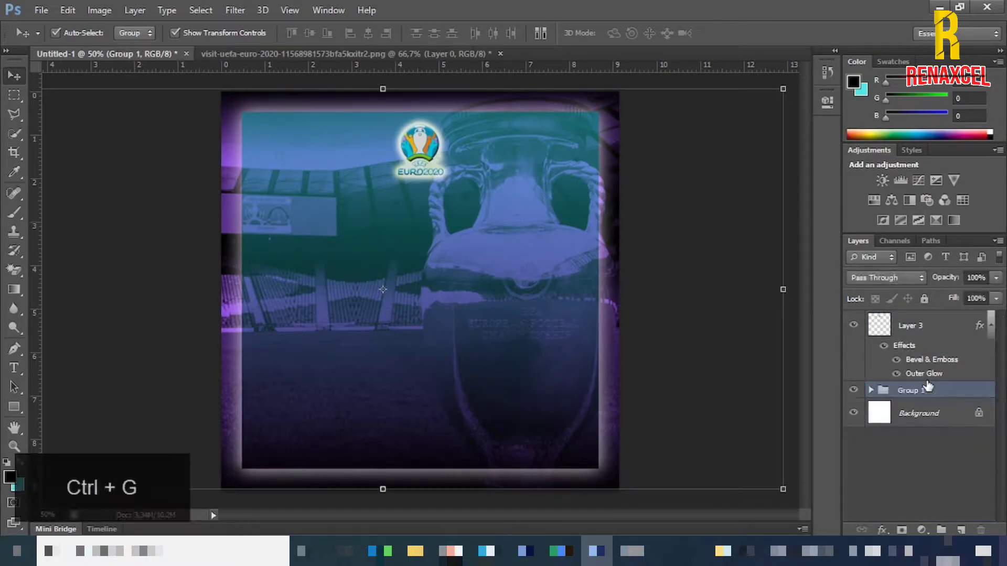
# Close the separate EURO2020 logo image document, keeping Untitled-1 open
pyautogui.click(934, 339)
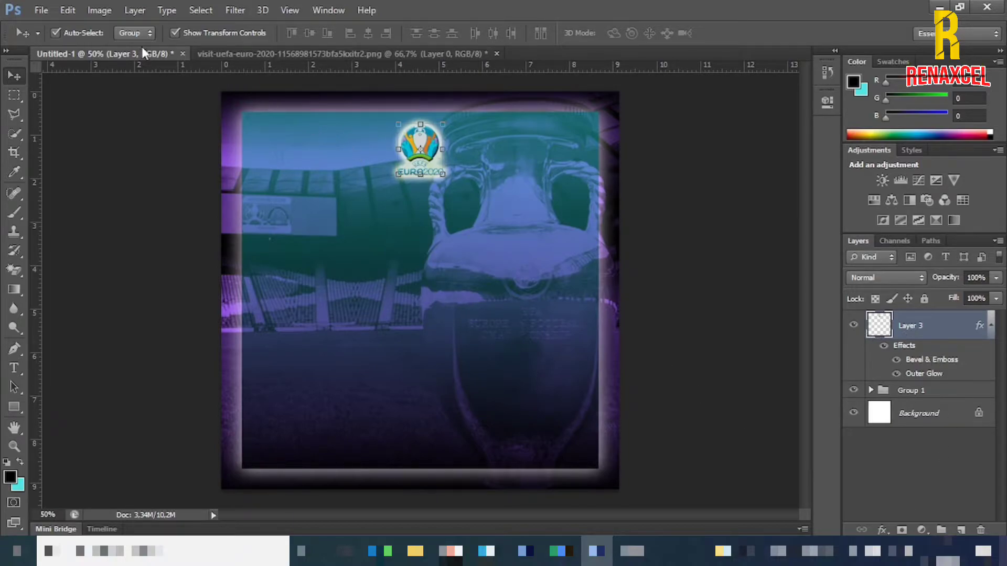
pyautogui.click(496, 53)
pyautogui.click(511, 218)
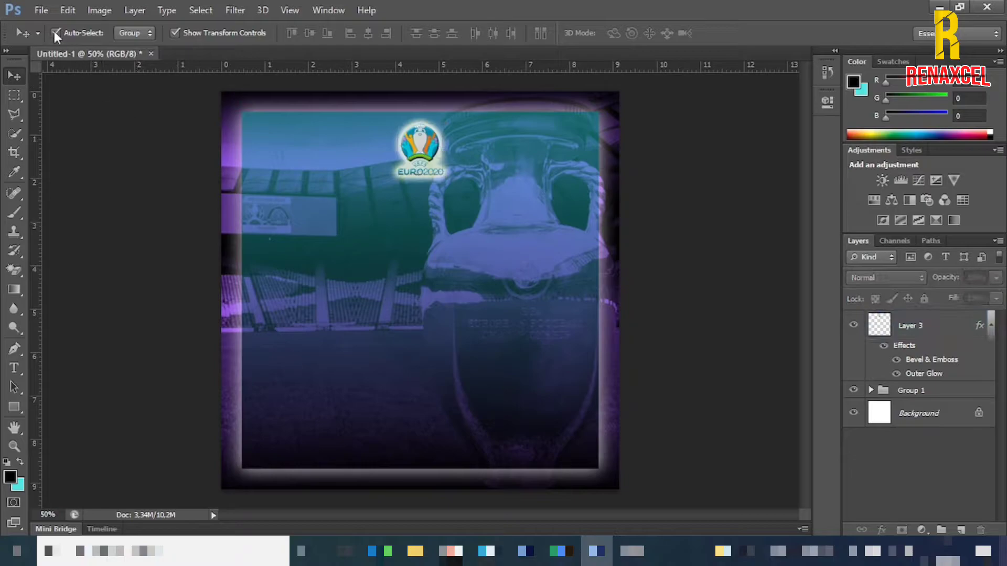
# Open the Portugal flag image from the EURO folder and bring it into Untitled-1 as a new layer
pyautogui.click(40, 11)
pyautogui.click(44, 40)
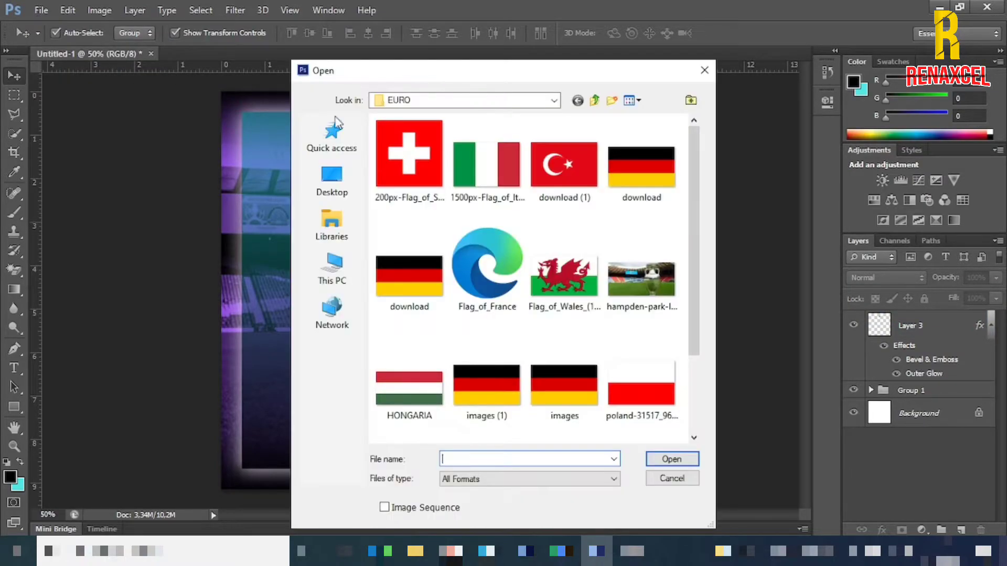
pyautogui.scroll(-2, 561, 293)
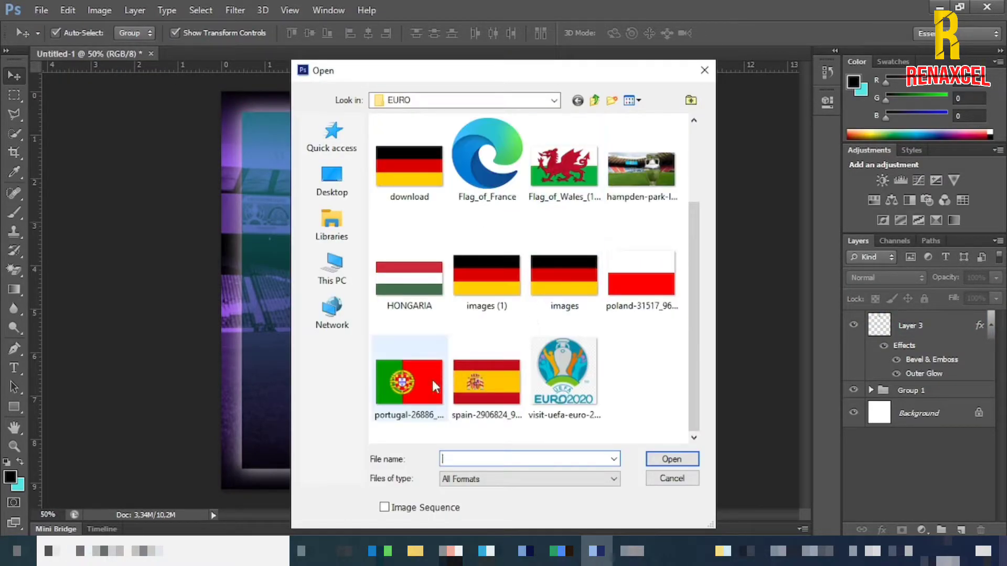
pyautogui.click(434, 379)
pyautogui.click(672, 459)
pyautogui.moveTo(618, 393); pyautogui.dragTo(341, 236)
# Scale the Portugal flag proportionally about its centre to about 57% and clear the layer selection
pyautogui.click(570, 387)
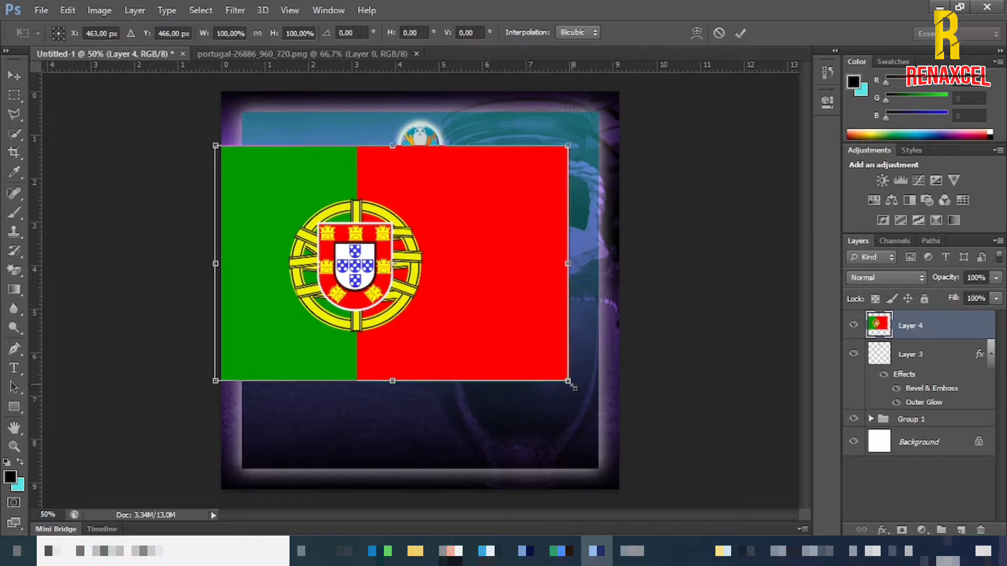
pyautogui.moveTo(572, 386); pyautogui.dragTo(498, 327)
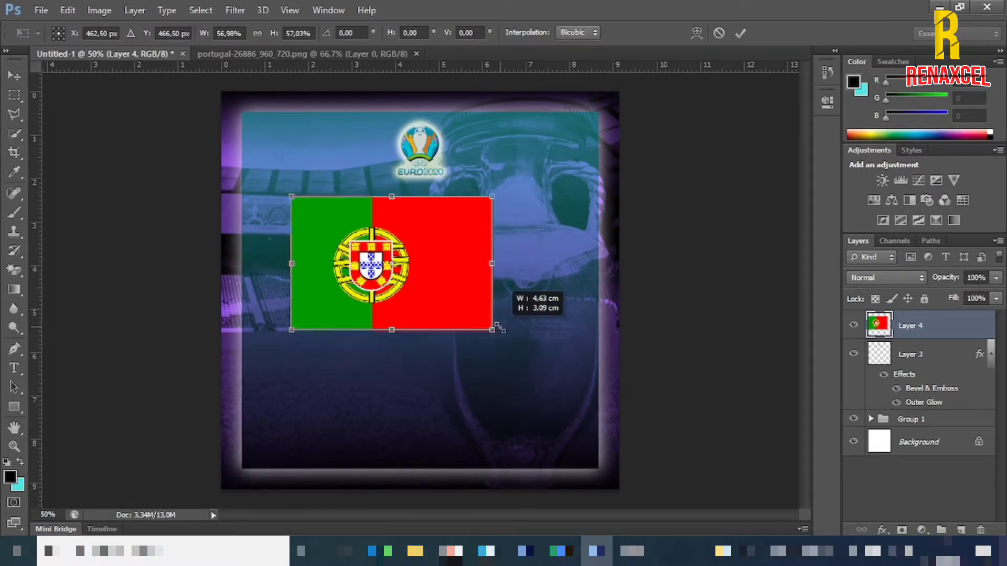
pyautogui.click(740, 33)
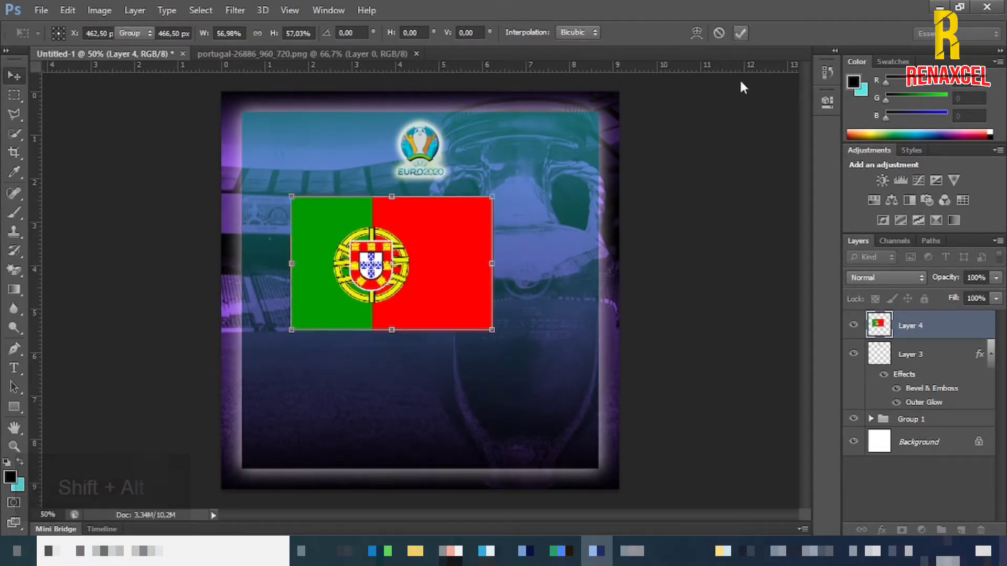
pyautogui.click(773, 227)
# Draw a black circle about 166 px wide below the flag, duplicate its layer, and hide the original circle
pyautogui.click(14, 407)
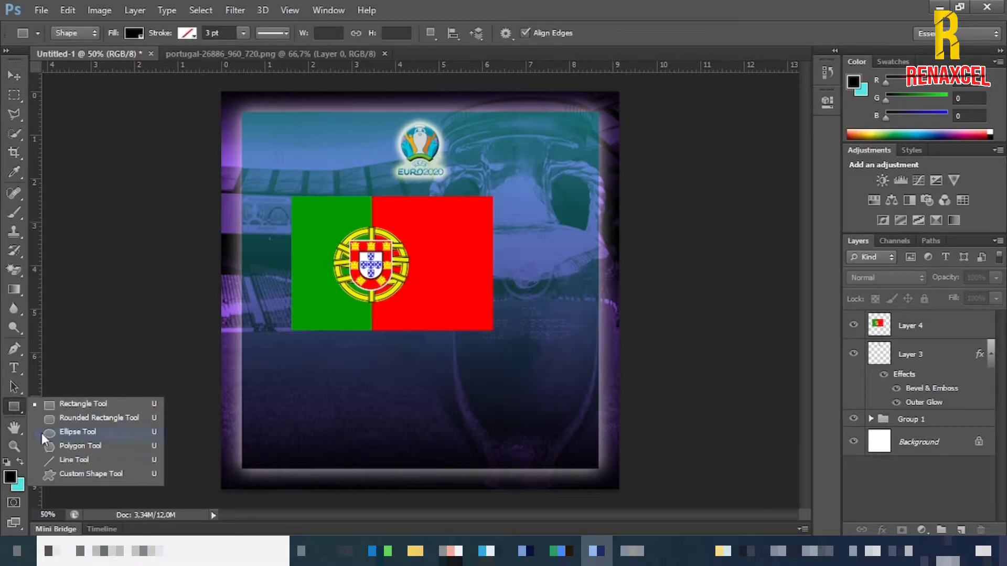
pyautogui.click(63, 432)
pyautogui.moveTo(332, 360); pyautogui.dragTo(392, 441)
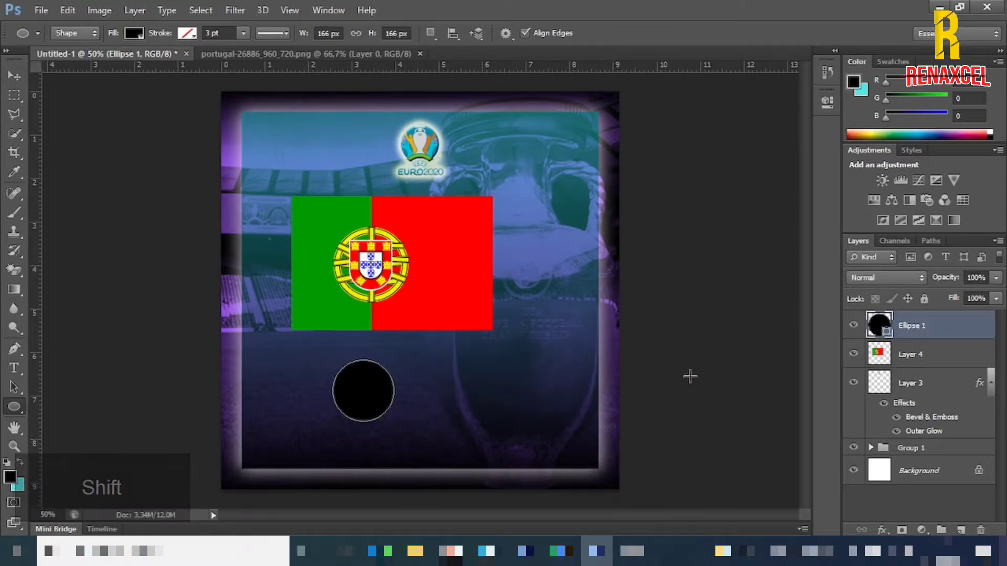
pyautogui.hotkey('ctrl', 'j')
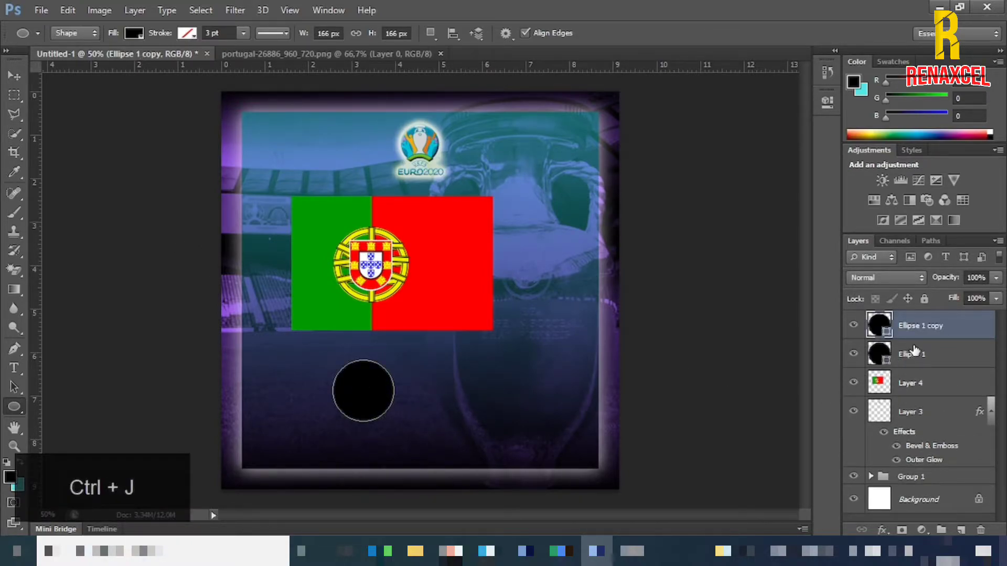
pyautogui.click(853, 353)
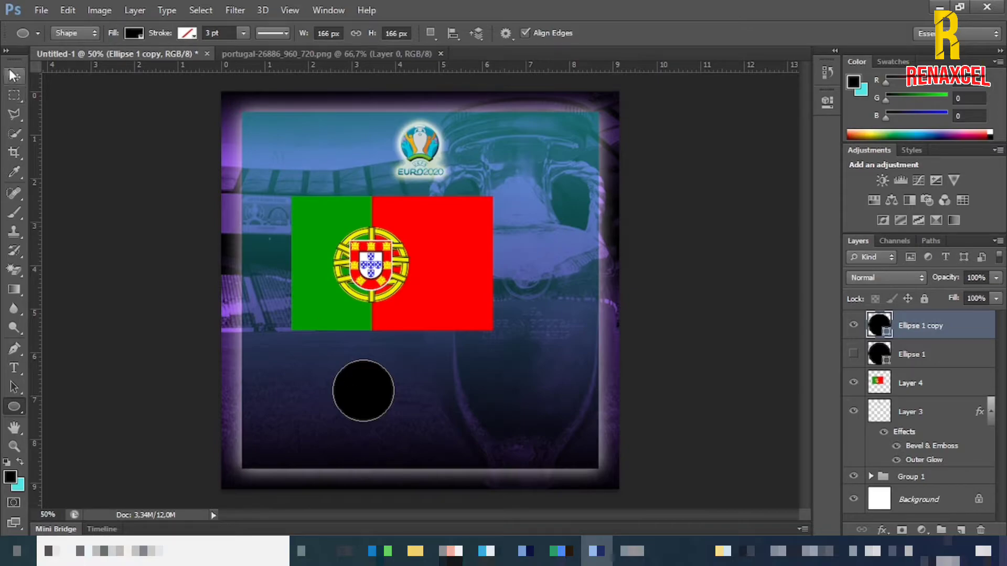
# Move the circle copy up onto the Portugal flag, to about X 380 px, Y 367 px
pyautogui.click(15, 76)
pyautogui.moveTo(376, 383); pyautogui.dragTo(367, 220)
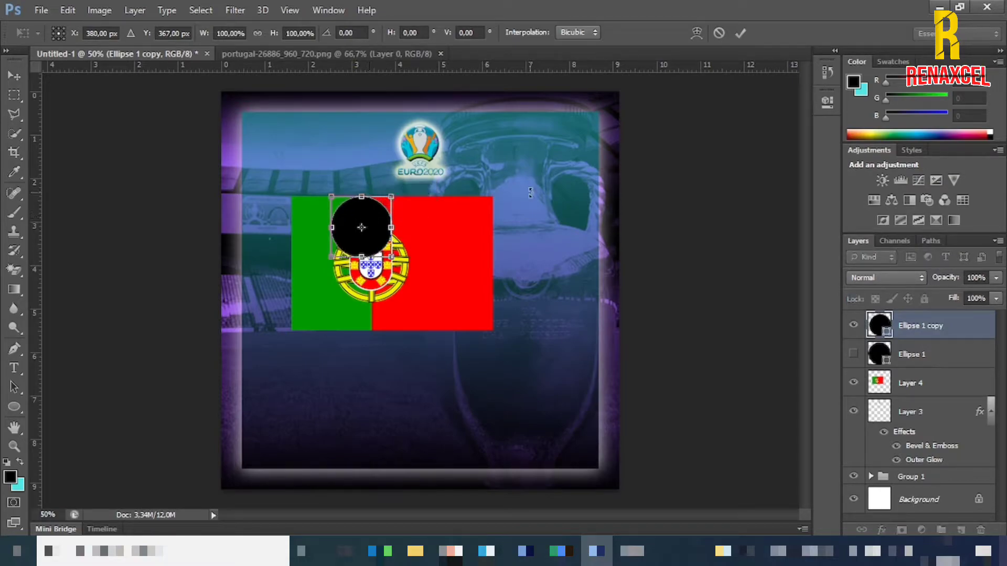
pyautogui.click(739, 33)
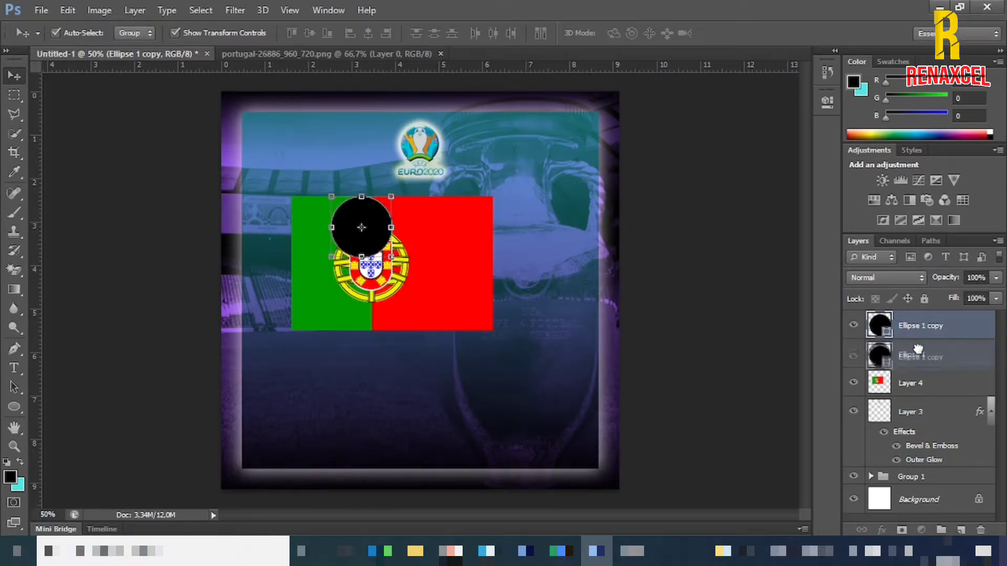
# Reorder the layers so the flag lies directly above the circle copy, and clip the flag to that circle
pyautogui.moveTo(916, 354); pyautogui.dragTo(915, 313)
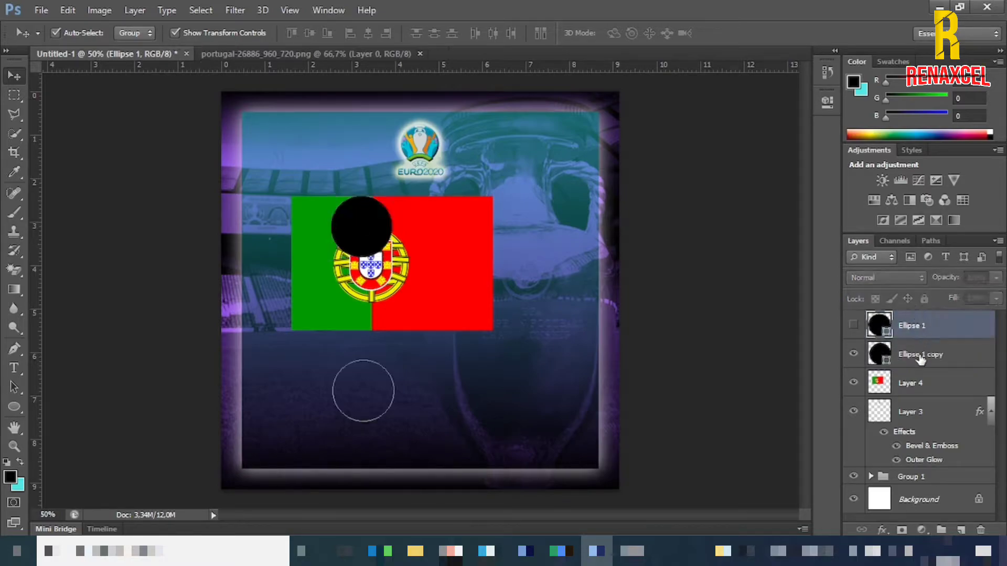
pyautogui.click(919, 357)
pyautogui.moveTo(911, 385); pyautogui.dragTo(913, 341)
pyautogui.keyDown('alt'); pyautogui.click(918, 367); pyautogui.keyUp('alt')
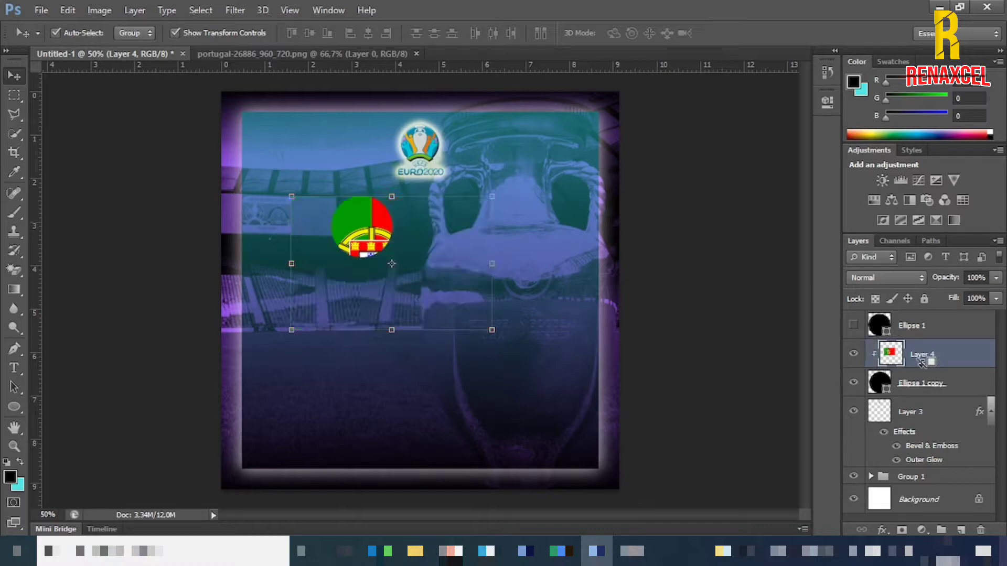
# Scale the clipped flag to about 45.7% and position it so its coat of arms is centred in the circle
pyautogui.moveTo(490, 330); pyautogui.dragTo(404, 245)
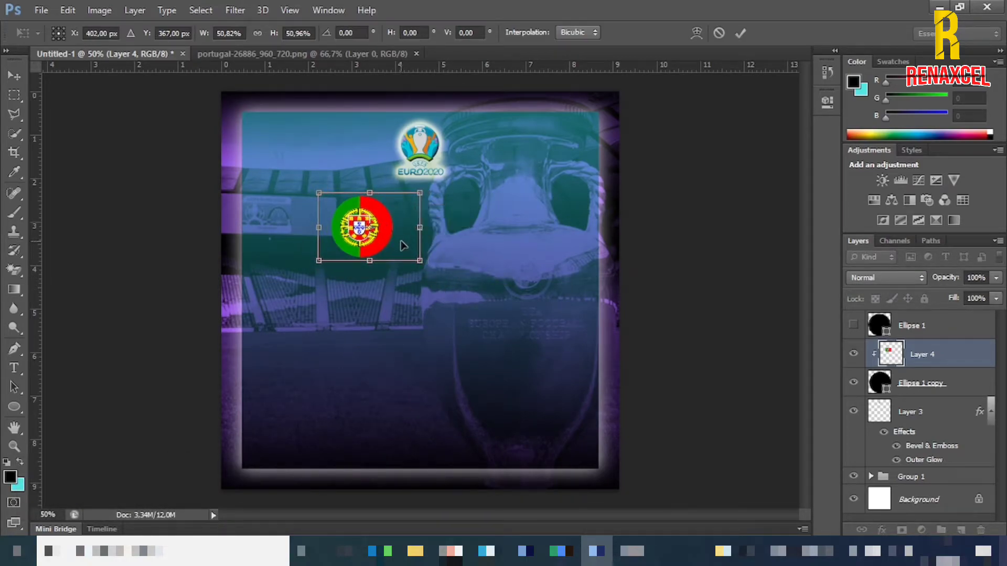
pyautogui.press('Right')
pyautogui.press('Right')
pyautogui.press('Right')
pyautogui.press('Right')
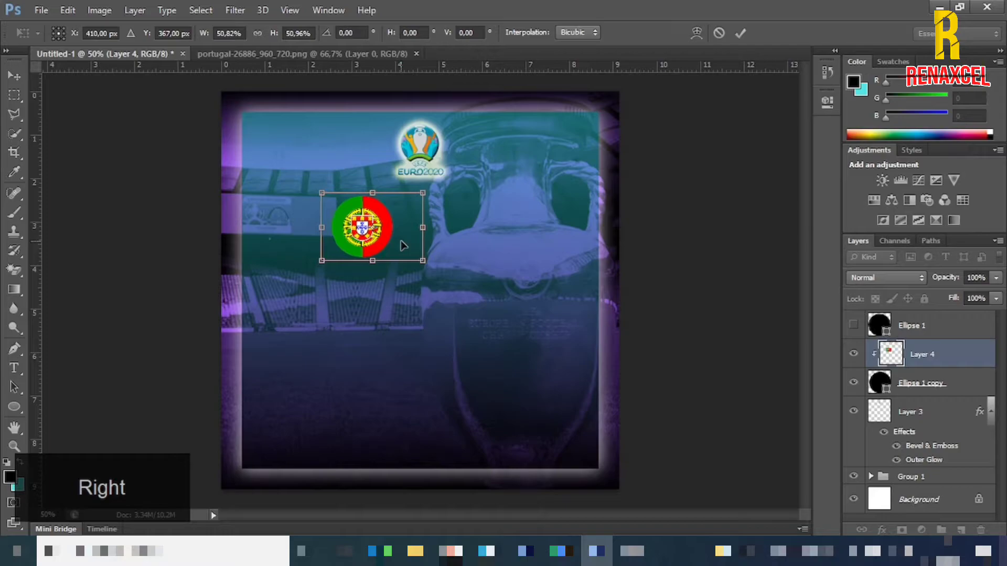
pyautogui.moveTo(424, 259); pyautogui.dragTo(418, 255)
pyautogui.hotkey('alt', 'shift')
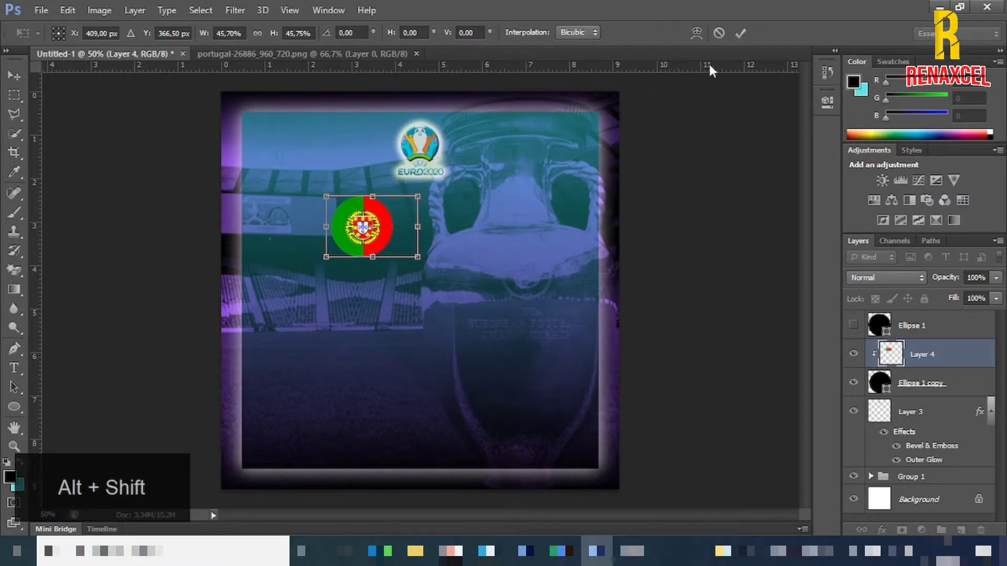
pyautogui.click(740, 33)
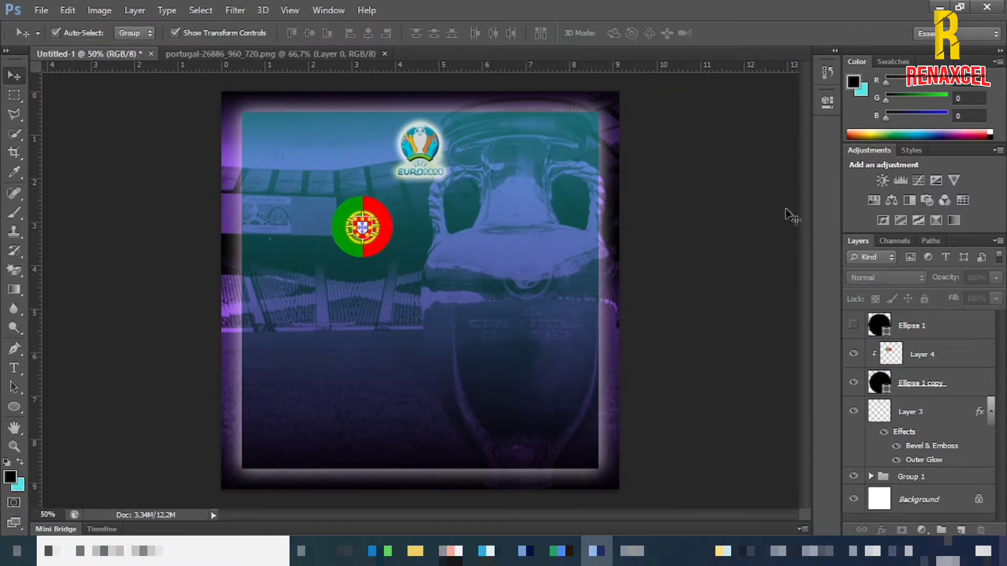
# Merge the clipped flag layer and the circle copy into a single layer
pyautogui.click(961, 358)
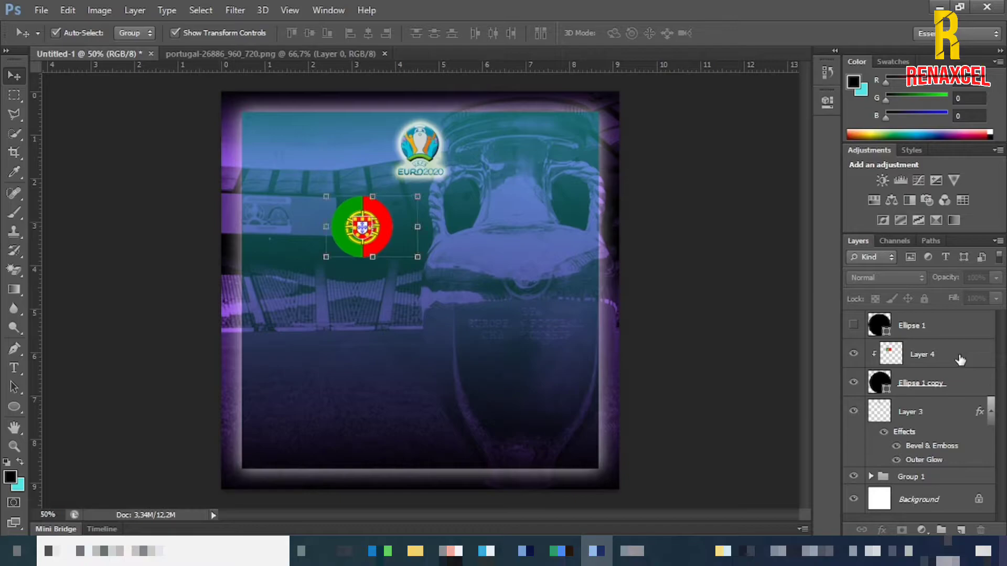
pyautogui.keyDown('shift'); pyautogui.click(956, 382); pyautogui.keyUp('shift')
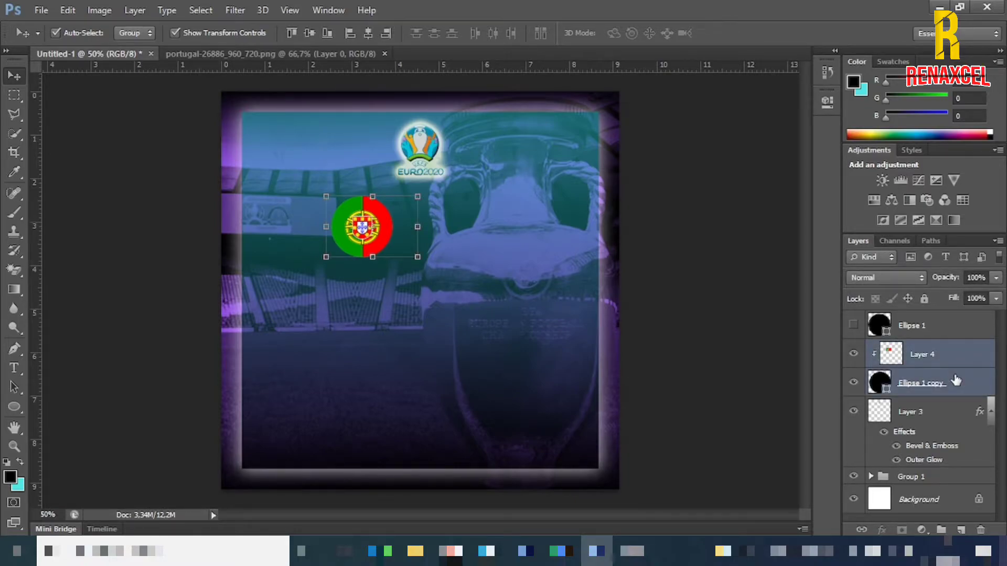
pyautogui.hotkey('ctrl', 'e')
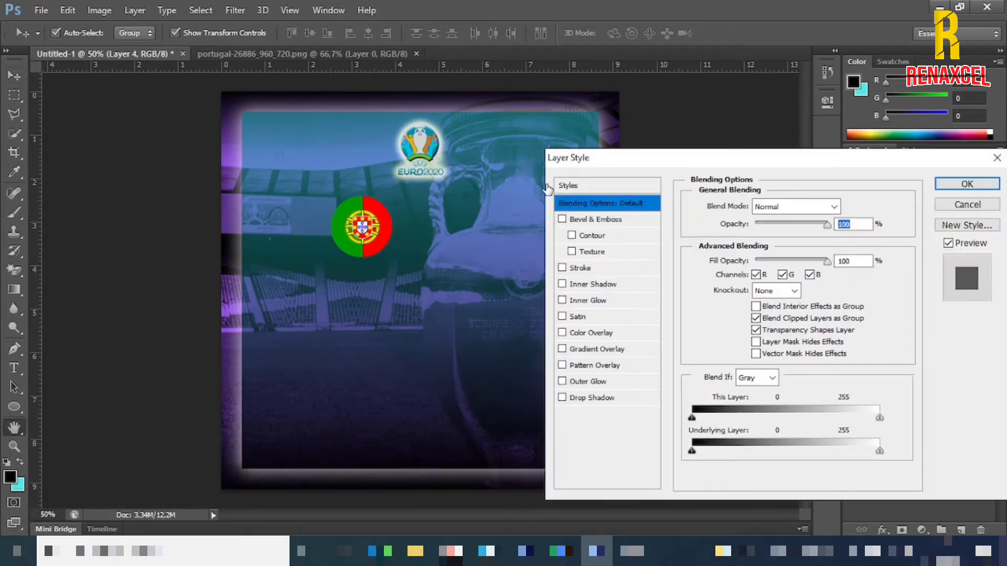
# Add a Bevel & Emboss effect with a size of 10 px to the round Portugal flag
pyautogui.click(561, 219)
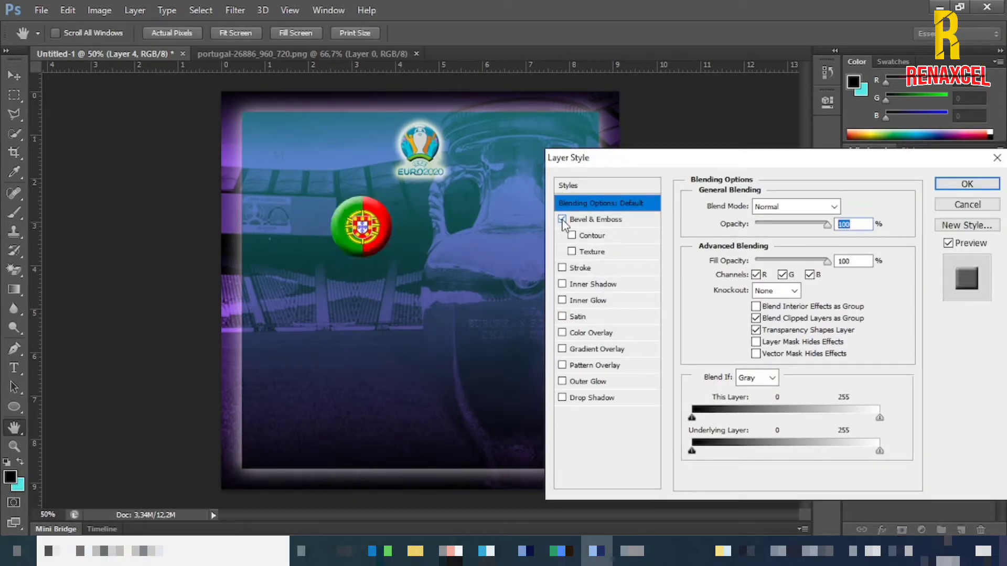
pyautogui.click(597, 220)
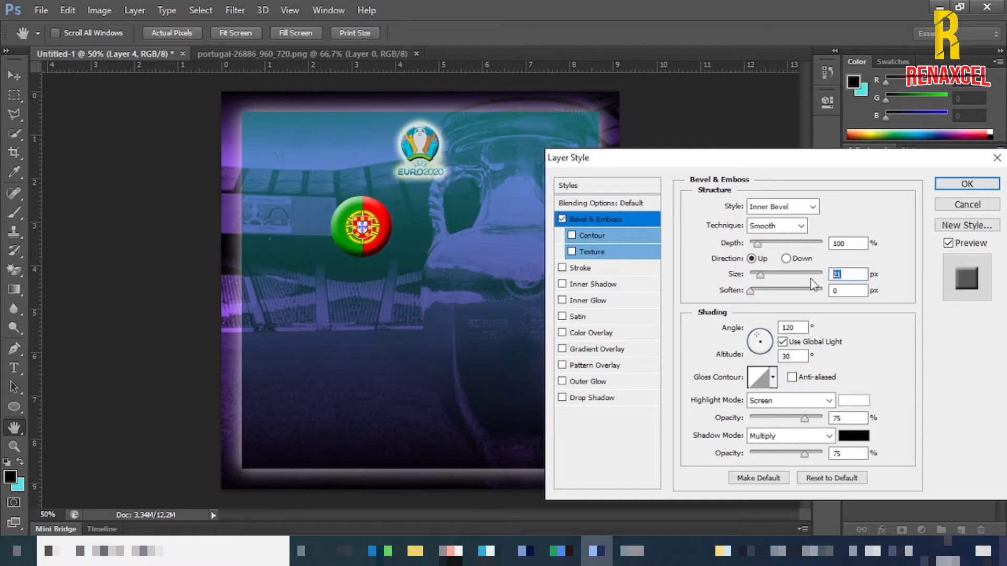
pyautogui.write('5')
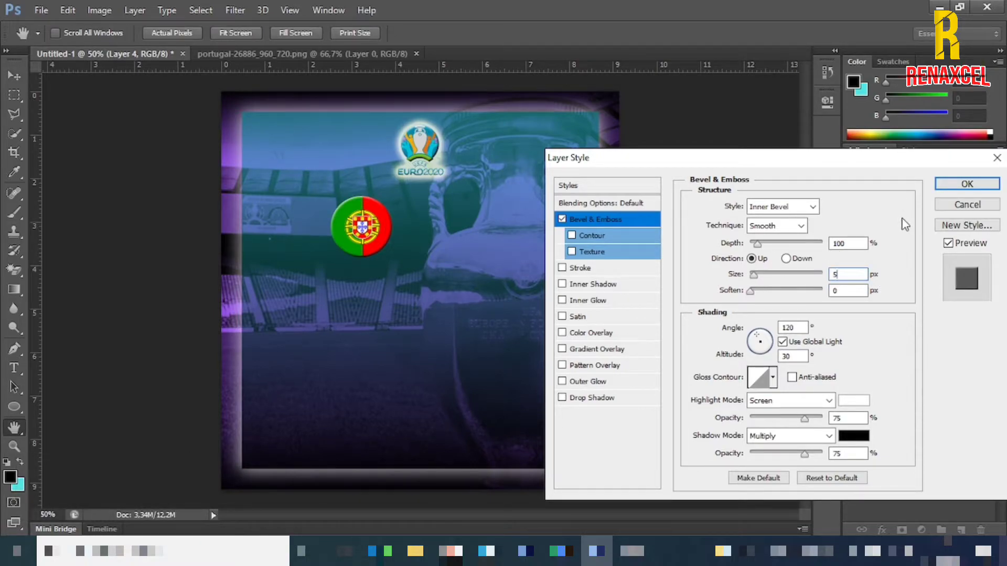
pyautogui.press('BackSpace')
pyautogui.write('10')
pyautogui.click(965, 184)
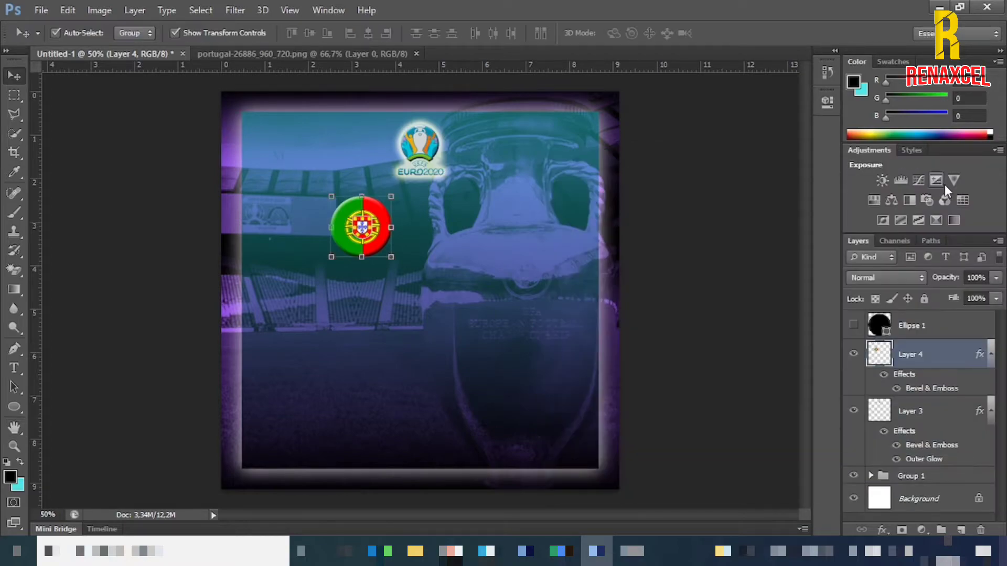
# Check the round flag's layer style, and move the flag slightly up and to the left on the canvas
pyautogui.doubleClick(950, 358)
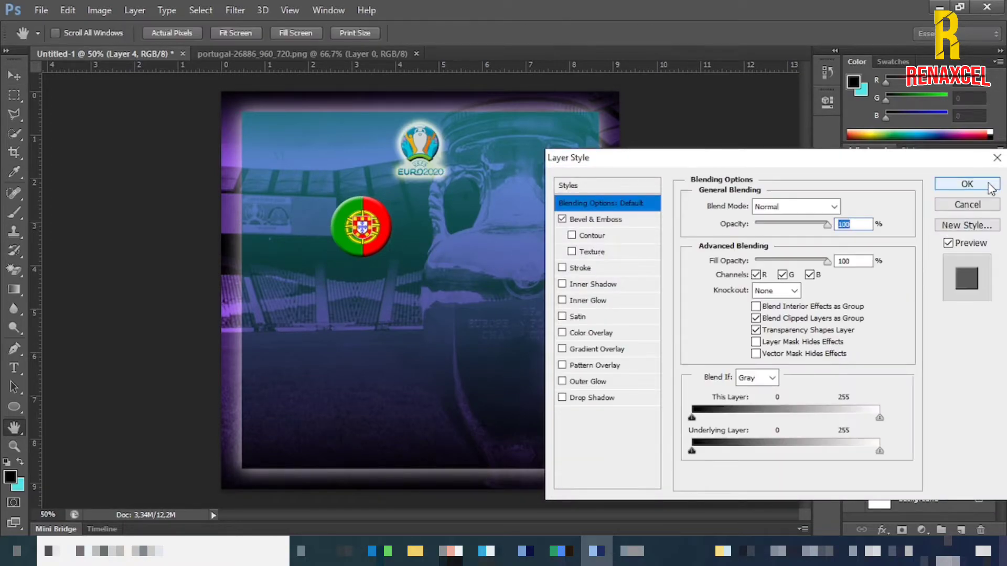
pyautogui.click(960, 188)
pyautogui.moveTo(374, 244); pyautogui.dragTo(364, 241)
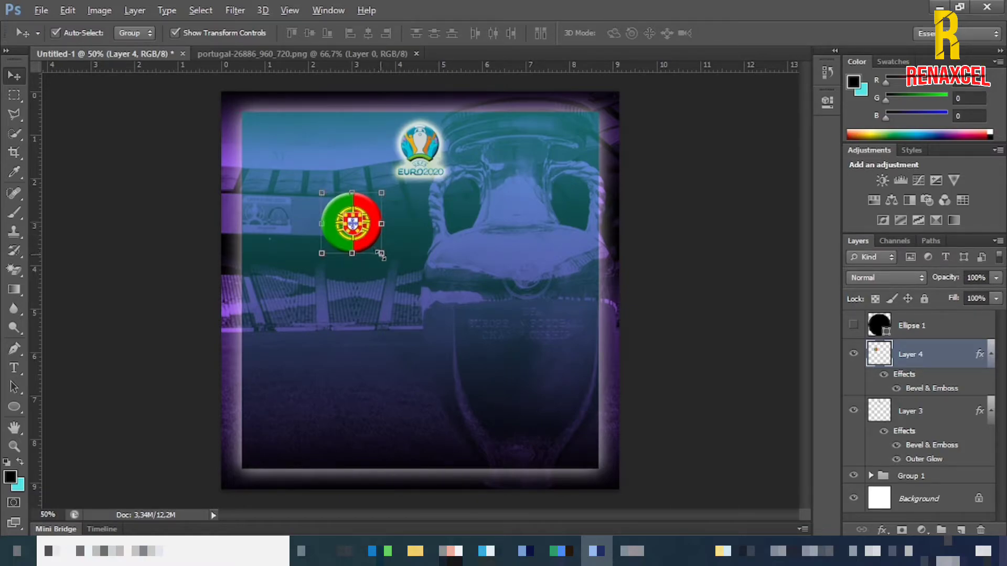
# Centre the round Portugal flag horizontally on the canvas, using a selection of the whole canvas that is cleared once aligned
pyautogui.hotkey('alt', 'shift')
pyautogui.hotkey('ctrl', 'a')
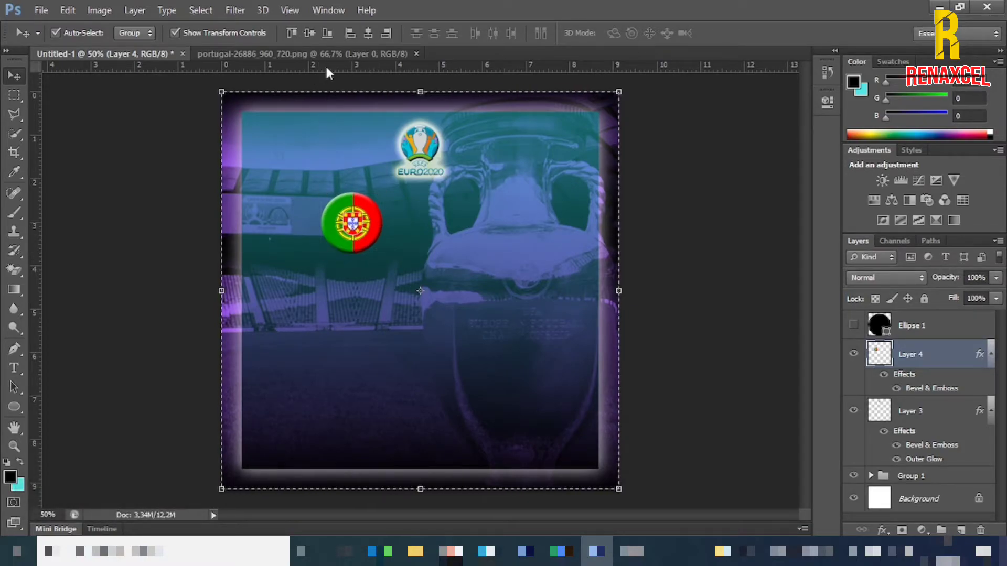
pyautogui.click(369, 33)
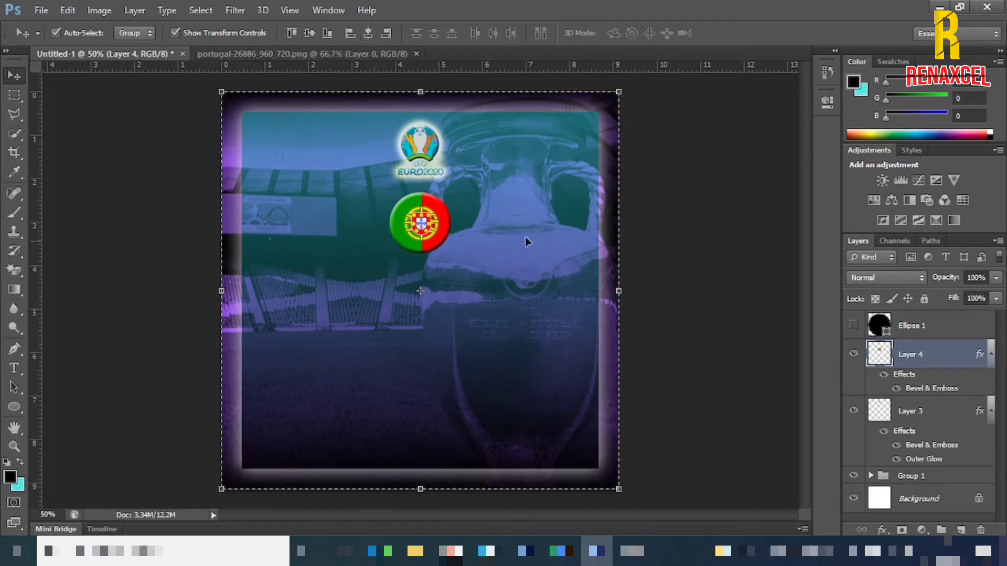
pyautogui.hotkey('ctrl', 'd')
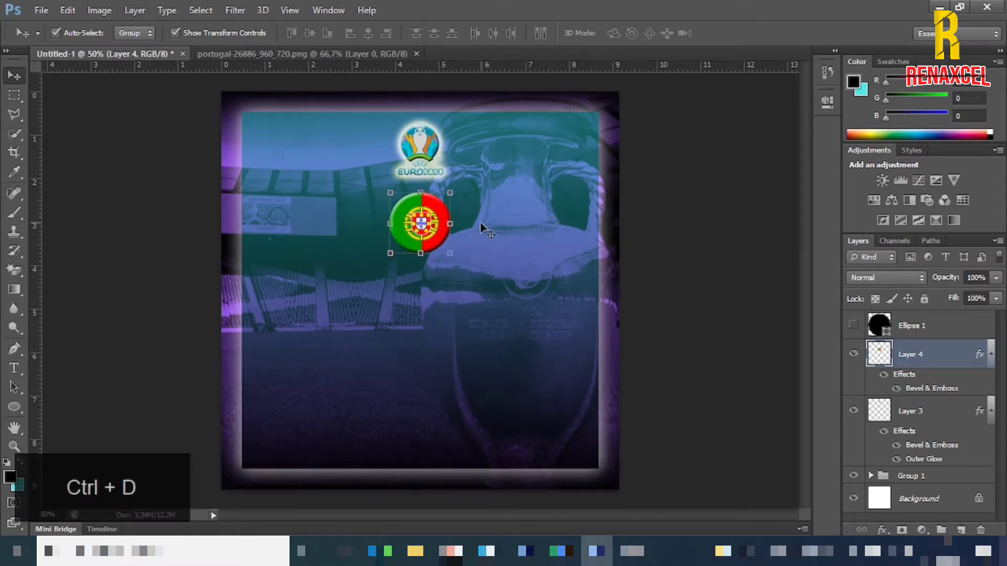
# Nudge the round Portugal flag horizontally from the canvas centre to a position left of the EURO2020 logo
pyautogui.hotkey('shift', 'Left')
pyautogui.hotkey('shift', 'Left')
pyautogui.hotkey('shift', 'Left')
pyautogui.hotkey('shift', 'Left')
pyautogui.hotkey('shift', 'Left')
pyautogui.hotkey('shift', 'Left')
pyautogui.hotkey('shift', 'Left')
pyautogui.hotkey('shift', 'Left')
pyautogui.hotkey('shift', 'Left')
pyautogui.hotkey('shift', 'Left')
pyautogui.hotkey('shift', 'Left')
pyautogui.hotkey('shift', 'Left')
pyautogui.hotkey('shift', 'Left')
pyautogui.hotkey('shift', 'Left')
pyautogui.hotkey('shift', 'Left')
pyautogui.hotkey('shift', 'Left')
pyautogui.hotkey('shift', 'Left')
pyautogui.hotkey('shift', 'Left')
pyautogui.hotkey('shift', 'Left')
pyautogui.hotkey('shift', 'Left')
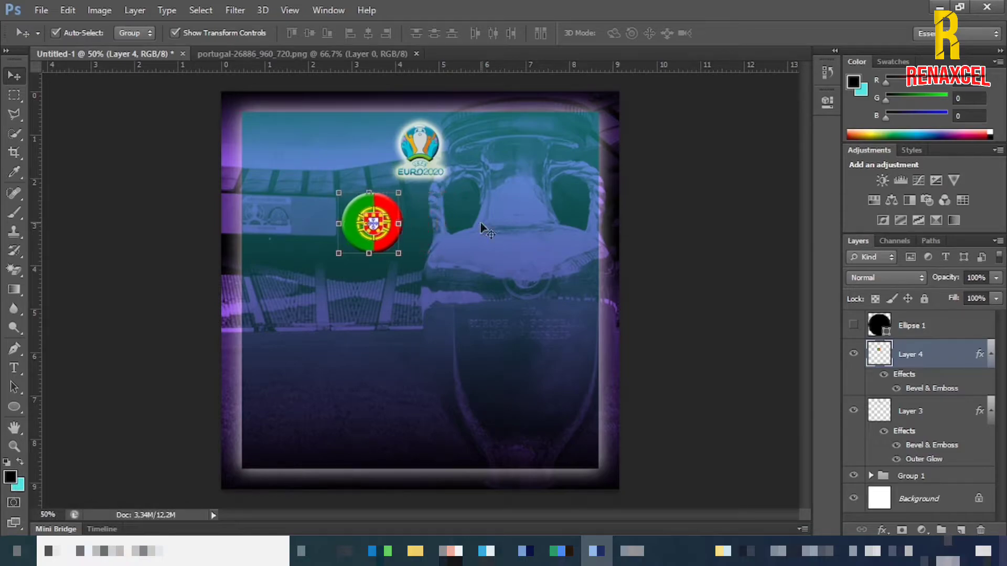
pyautogui.hotkey('shift', 'Right')
pyautogui.hotkey('shift', 'Right')
pyautogui.hotkey('shift', 'Right')
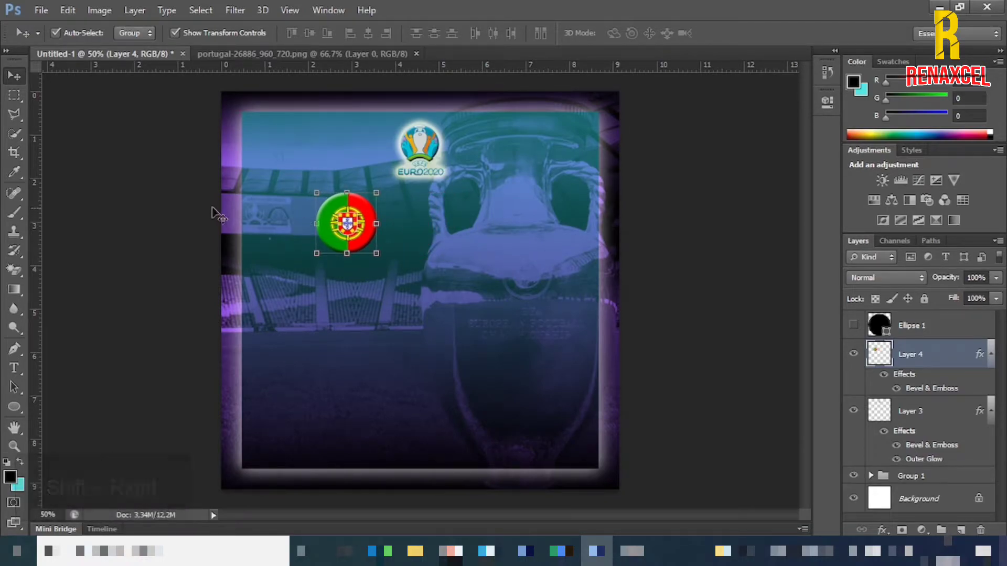
# Show the Ellipse 1 circle, duplicate it, hide the copy and make the original Ellipse 1 layer active
pyautogui.click(139, 189)
pyautogui.click(853, 326)
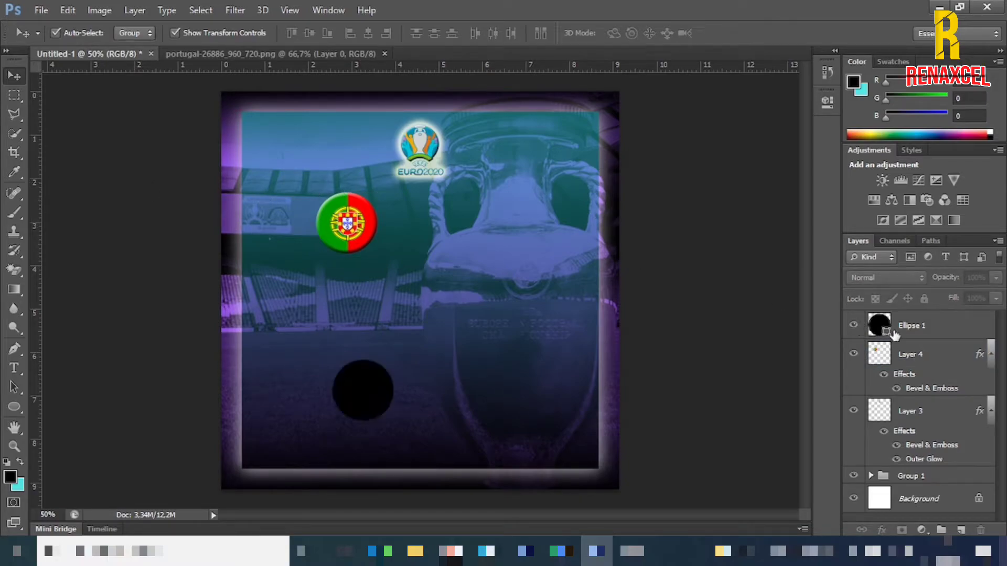
pyautogui.click(922, 334)
pyautogui.hotkey('ctrl', 'j')
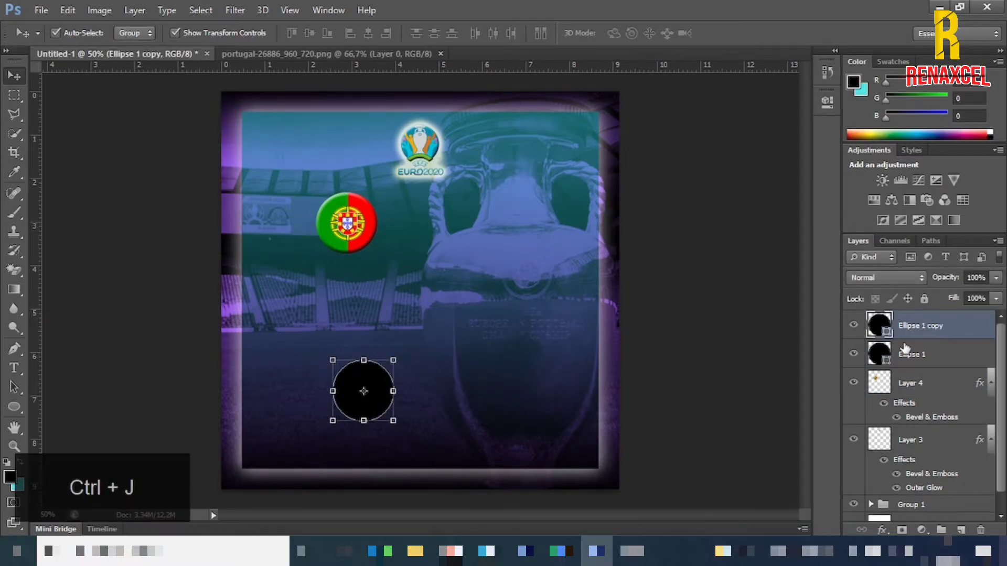
pyautogui.click(854, 325)
pyautogui.click(926, 357)
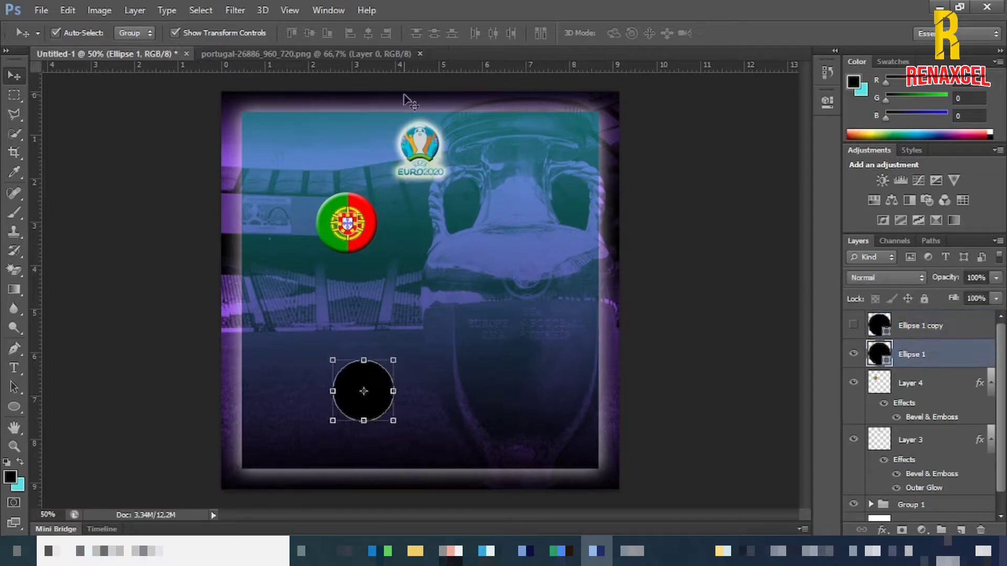
# Open the German flag image "download" from the EURO folder
pyautogui.click(40, 10)
pyautogui.click(49, 37)
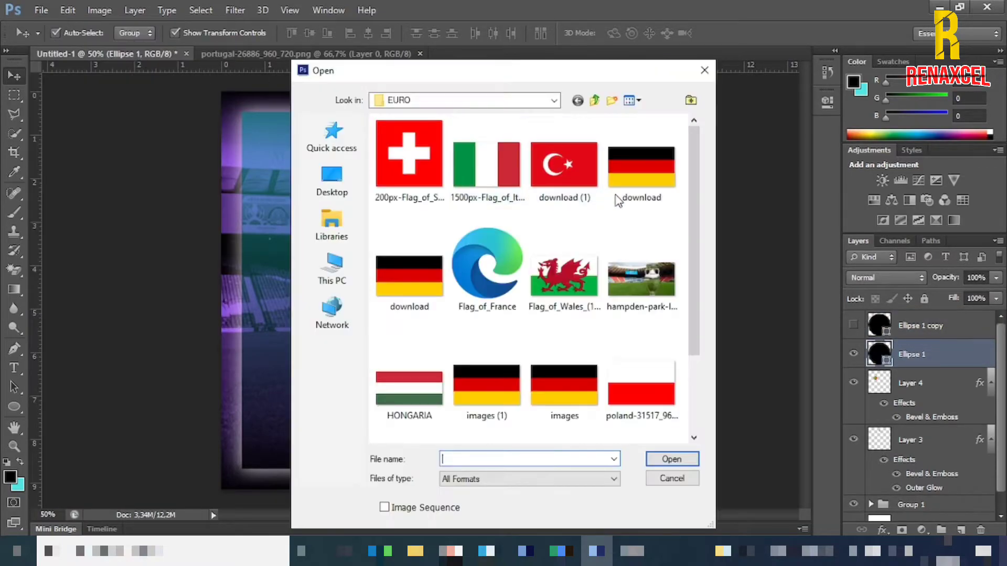
pyautogui.click(650, 195)
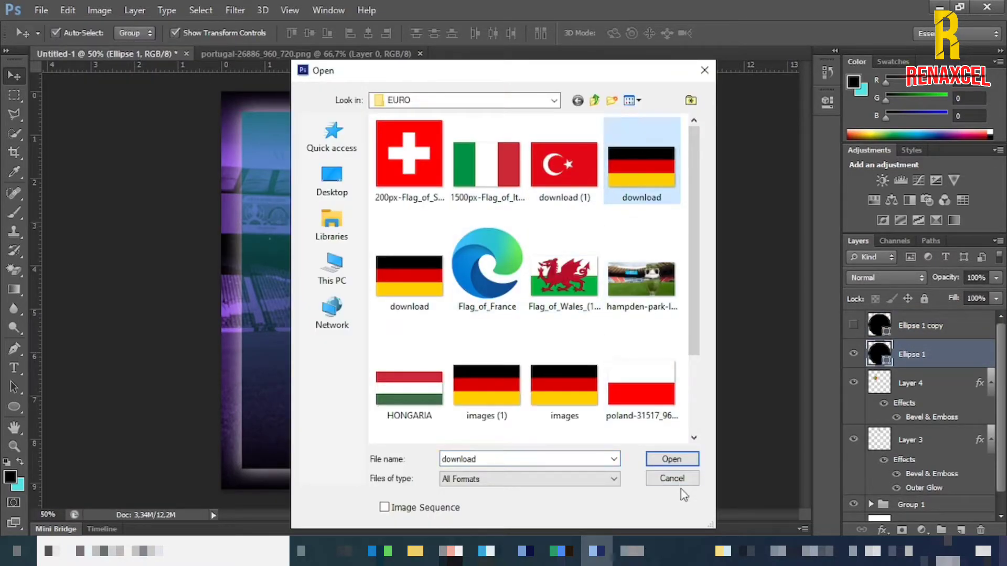
pyautogui.click(672, 459)
# Duplicate the German flag's locked background layer and bring the copy into the Untitled-1 composition, over the black circle
pyautogui.moveTo(447, 298); pyautogui.dragTo(424, 284)
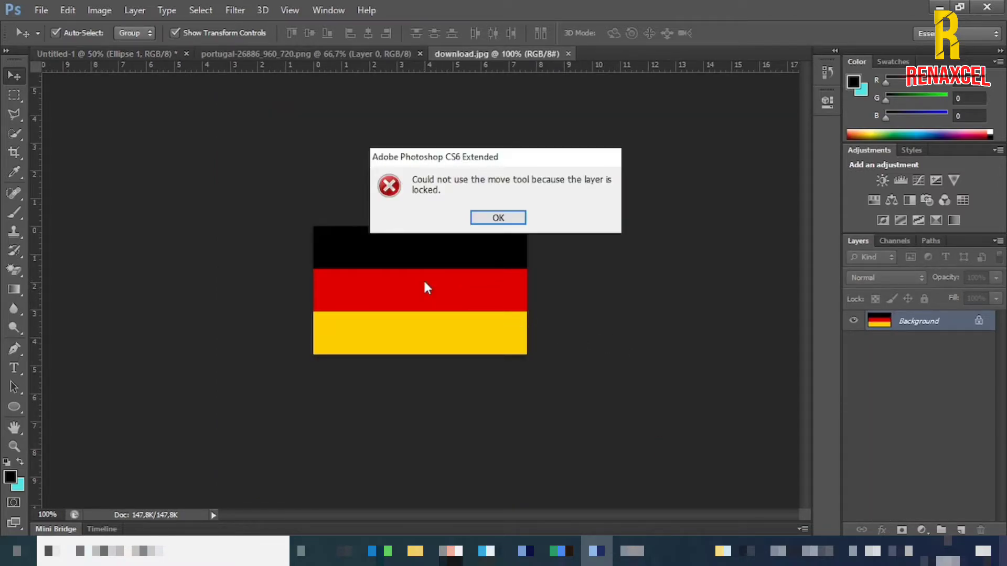
pyautogui.click(516, 217)
pyautogui.hotkey('ctrl', 'j')
pyautogui.moveTo(474, 294); pyautogui.dragTo(401, 395)
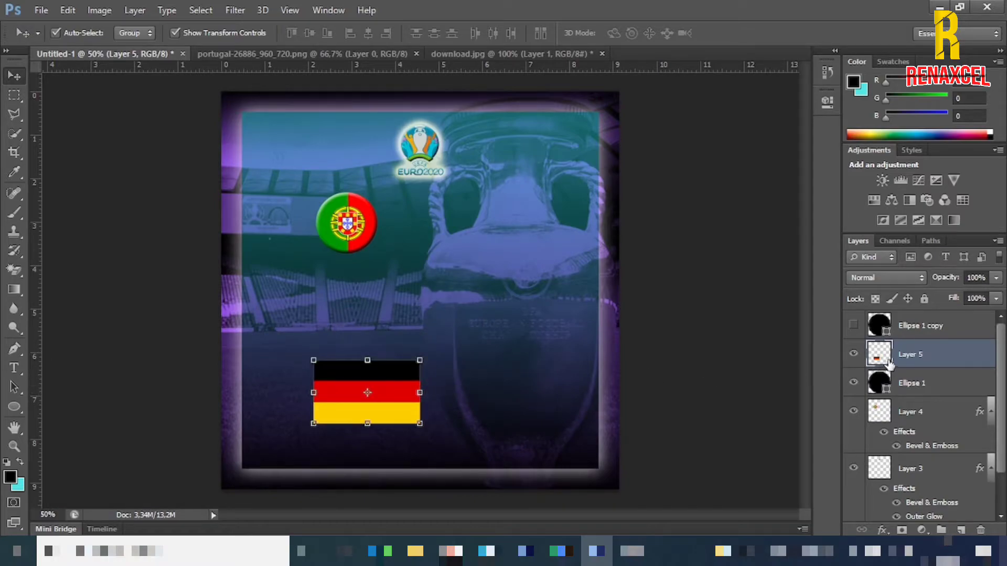
# Clip the German flag to the Ellipse 1 circle and shift it slightly right, to X 402 px and Y 815 px
pyautogui.keyDown('alt'); pyautogui.click(927, 369); pyautogui.keyUp('alt')
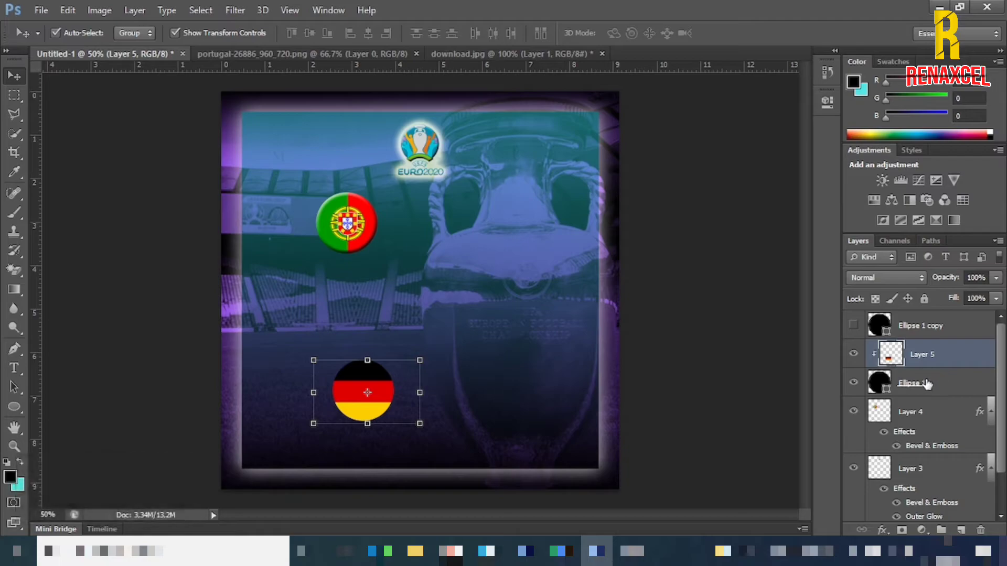
pyautogui.click(411, 399)
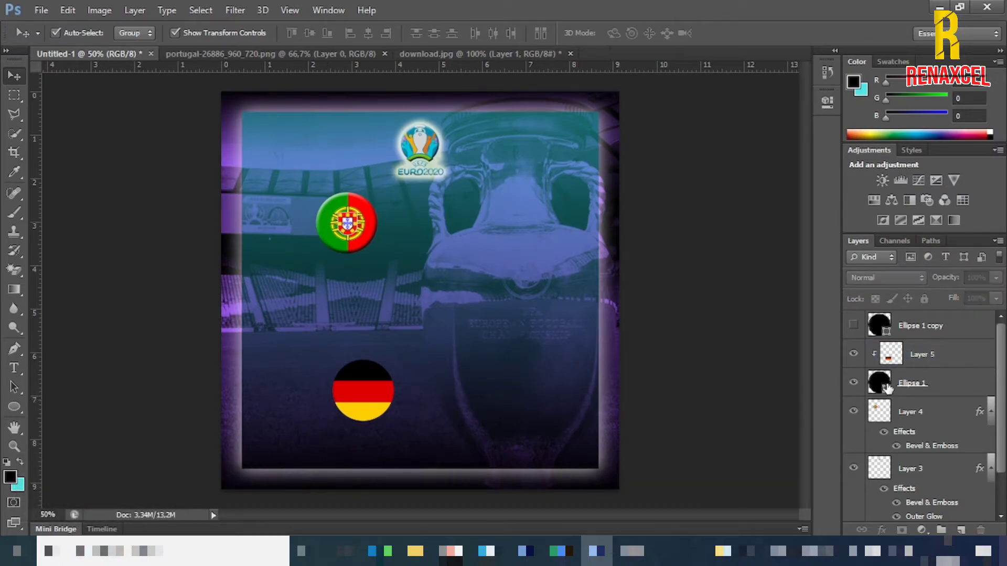
pyautogui.click(946, 367)
pyautogui.hotkey('ctrl', 't')
pyautogui.moveTo(405, 400); pyautogui.dragTo(402, 403)
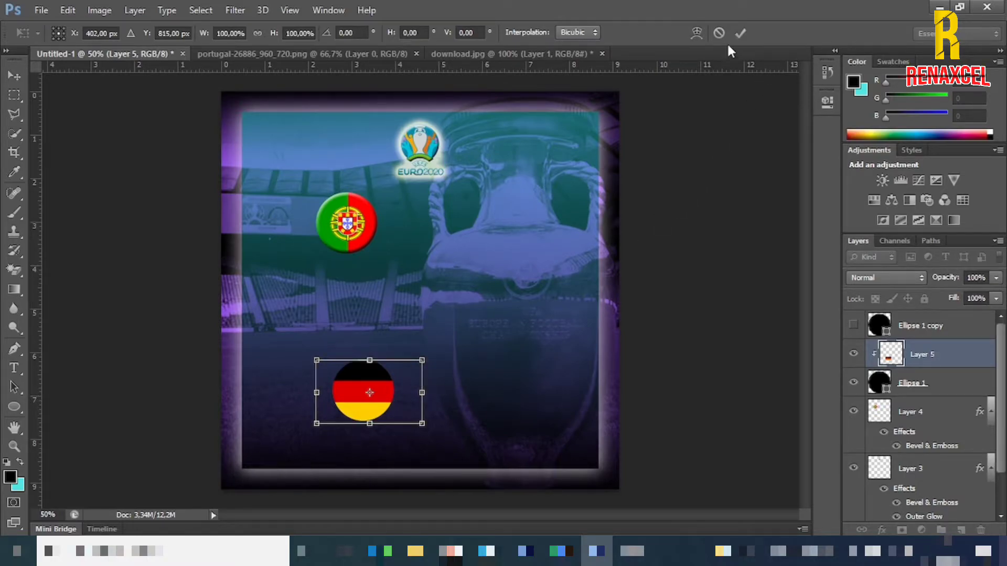
pyautogui.click(739, 34)
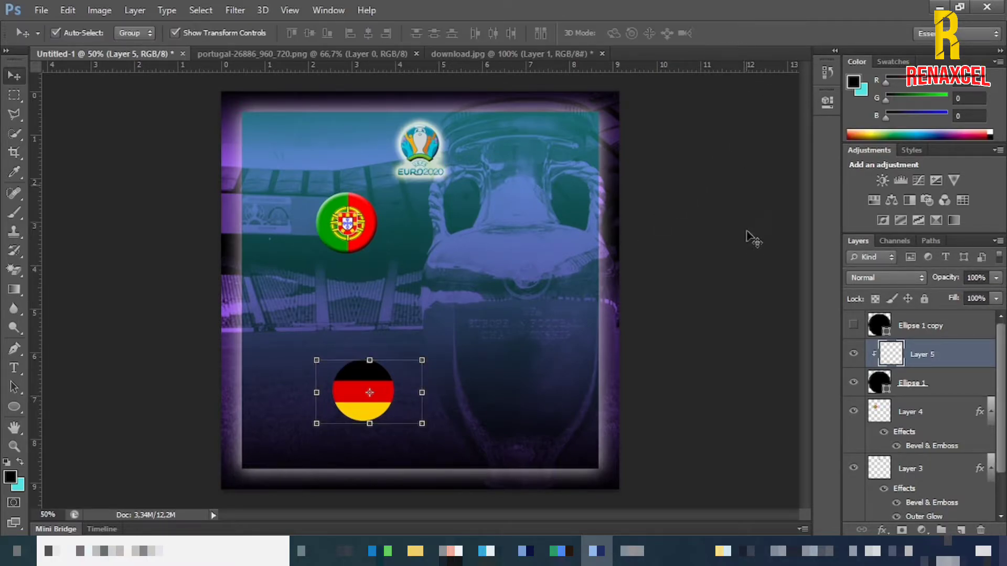
# Merge the German flag with its circle and move it level with the Portugal flag, to X 714 px and Y 357 px
pyautogui.keyDown('ctrl'); pyautogui.click(926, 390); pyautogui.keyUp('ctrl')
pyautogui.hotkey('ctrl', 'e')
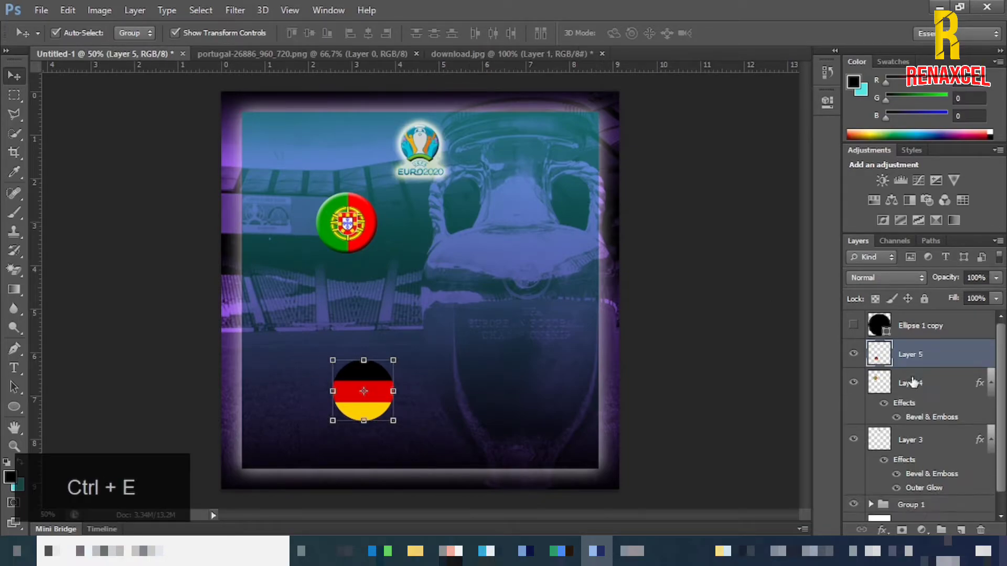
pyautogui.click(393, 362)
pyautogui.moveTo(378, 384); pyautogui.dragTo(489, 224)
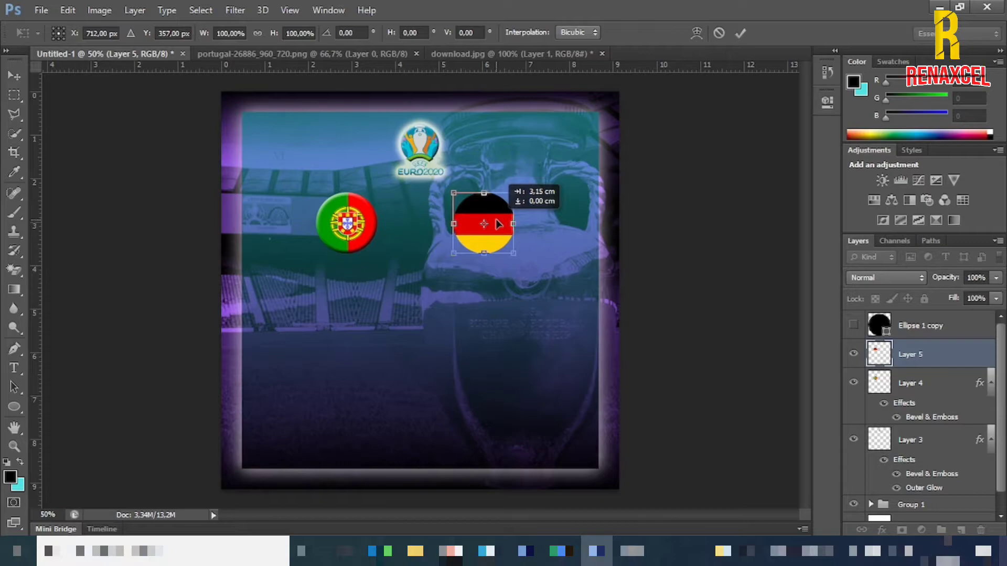
pyautogui.moveTo(496, 220); pyautogui.dragTo(497, 221)
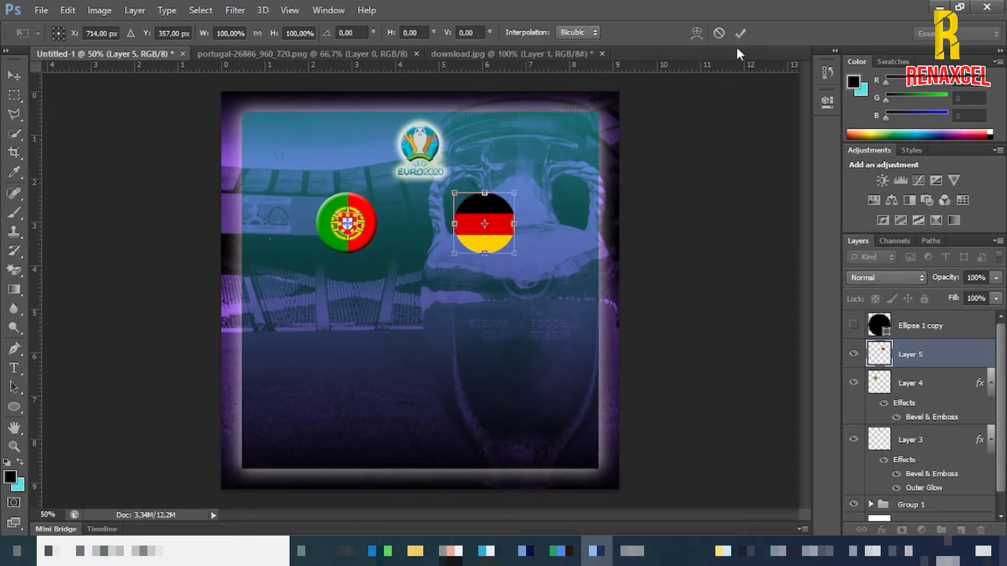
pyautogui.click(741, 33)
# Move the Portugal and Germany flags horizontally towards each other so they sit as a close pair beneath the EURO2020 logo
pyautogui.click(361, 222)
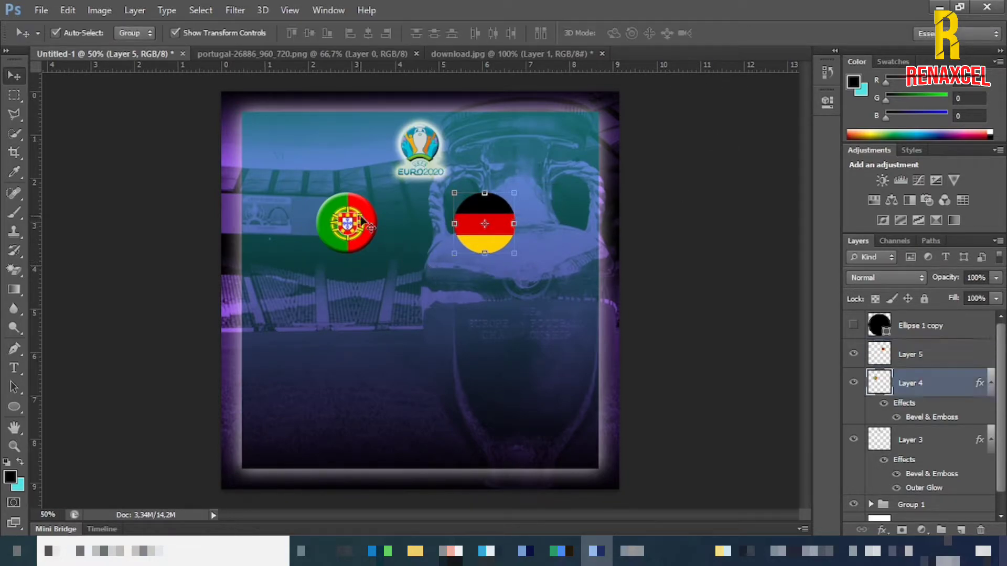
pyautogui.moveTo(362, 221); pyautogui.dragTo(411, 212)
pyautogui.click(488, 224)
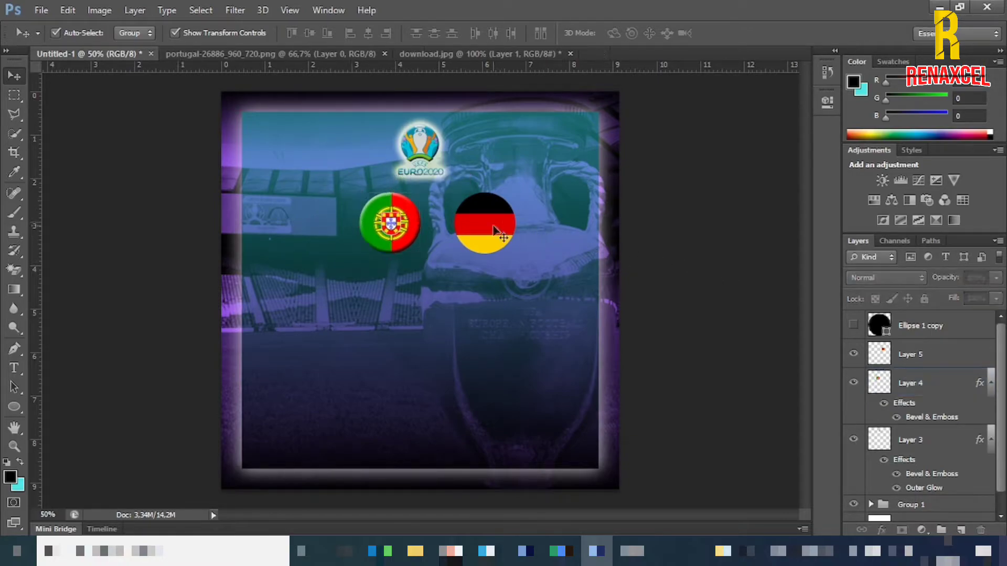
pyautogui.moveTo(499, 214); pyautogui.dragTo(475, 215)
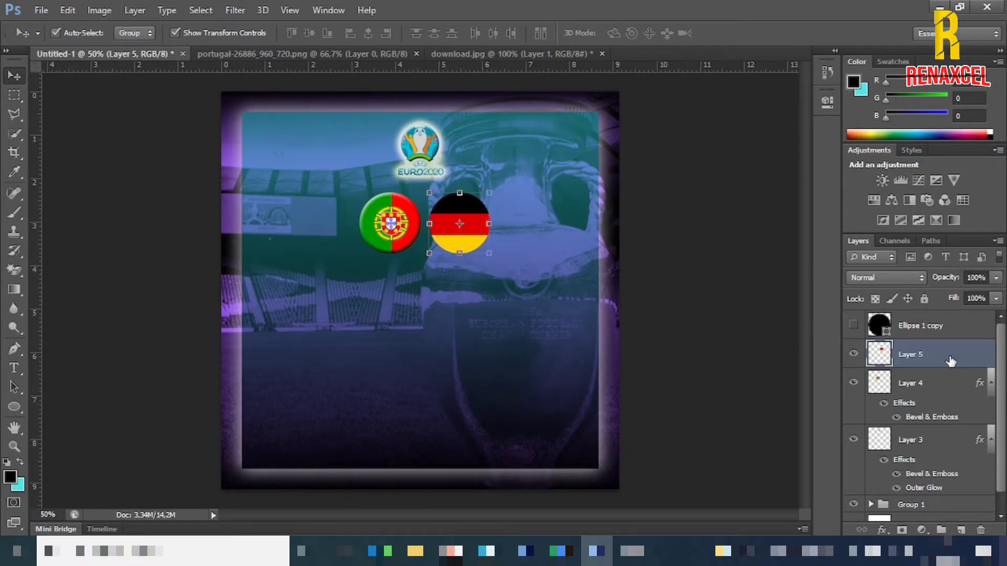
# Add a Bevel & Emboss effect with a size of 10 px to the round German flag
pyautogui.doubleClick(915, 352)
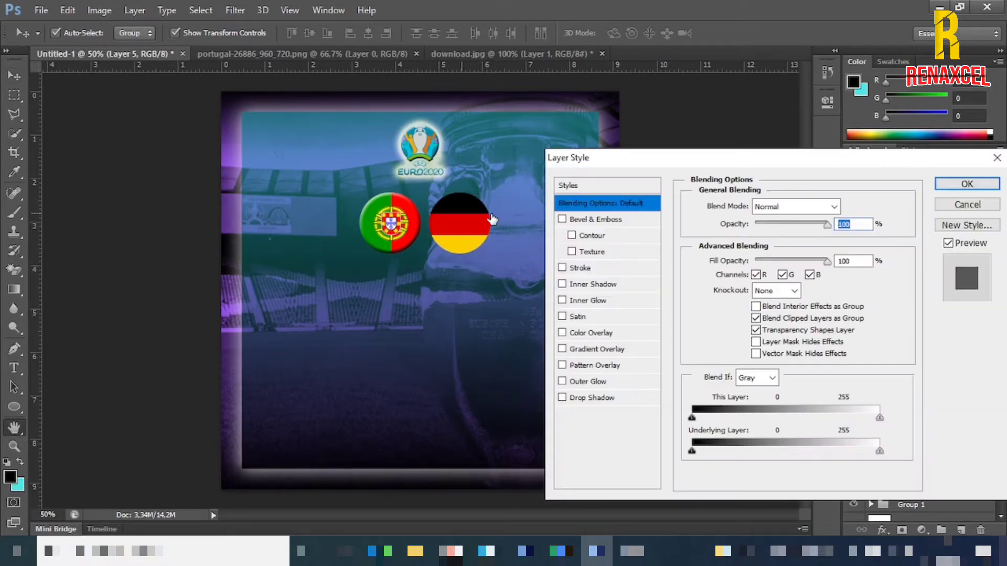
pyautogui.click(561, 220)
pyautogui.click(588, 219)
pyautogui.moveTo(856, 270); pyautogui.dragTo(823, 274)
pyautogui.write('10')
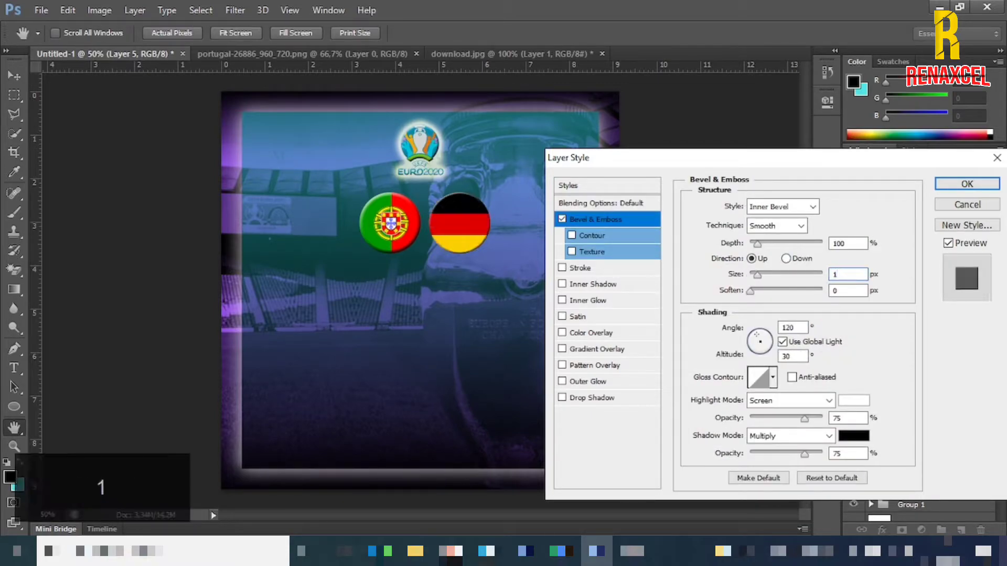
pyautogui.click(985, 184)
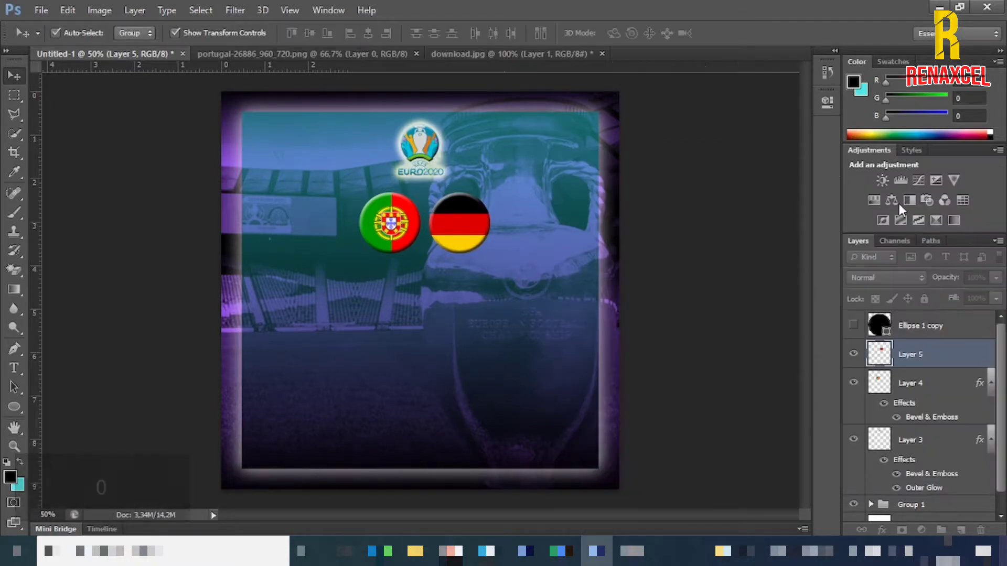
pyautogui.click(715, 262)
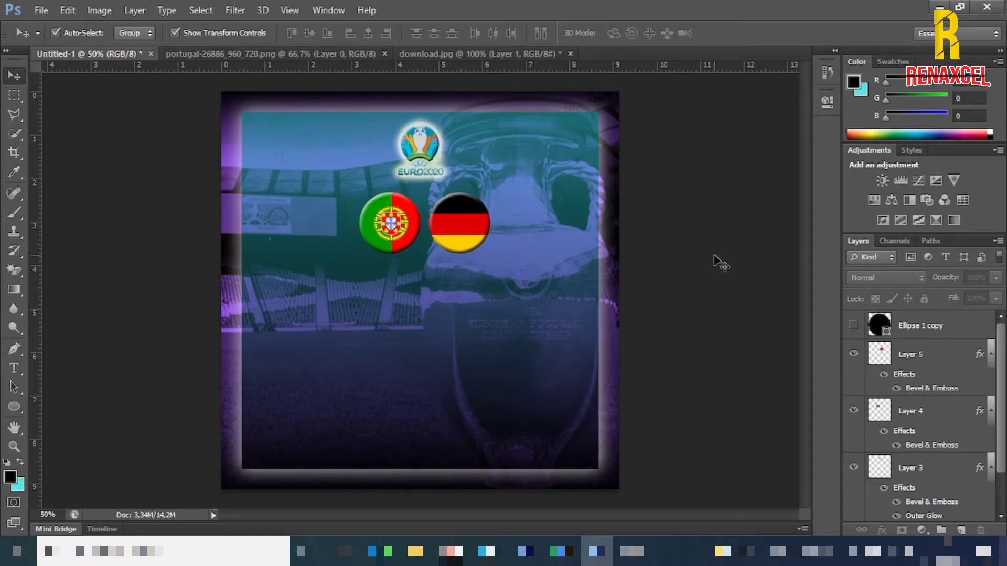
# Open the Spain flag image from the EURO folder, duplicate its layer and bring the copy into the Untitled-1 composition
pyautogui.click(42, 11)
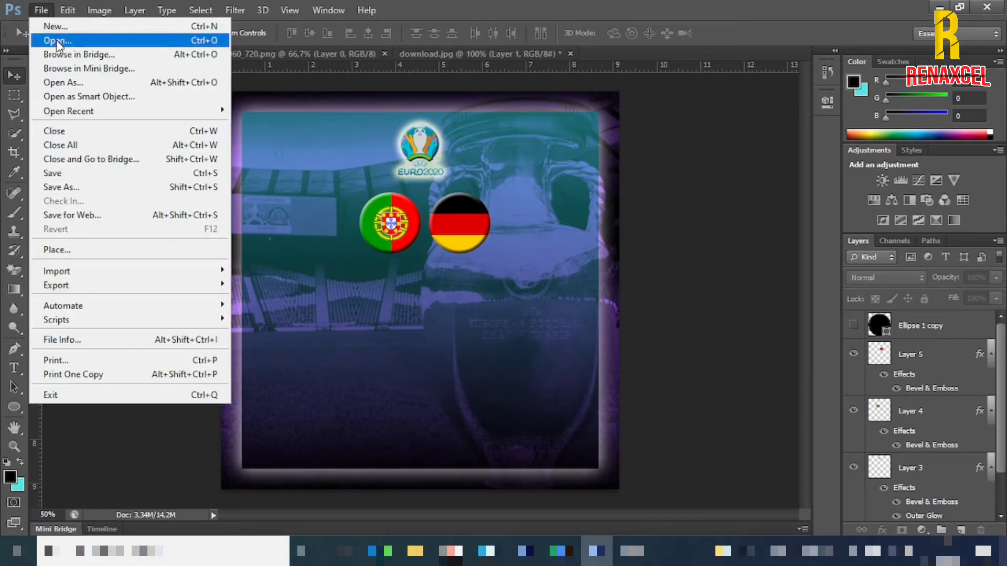
pyautogui.click(56, 40)
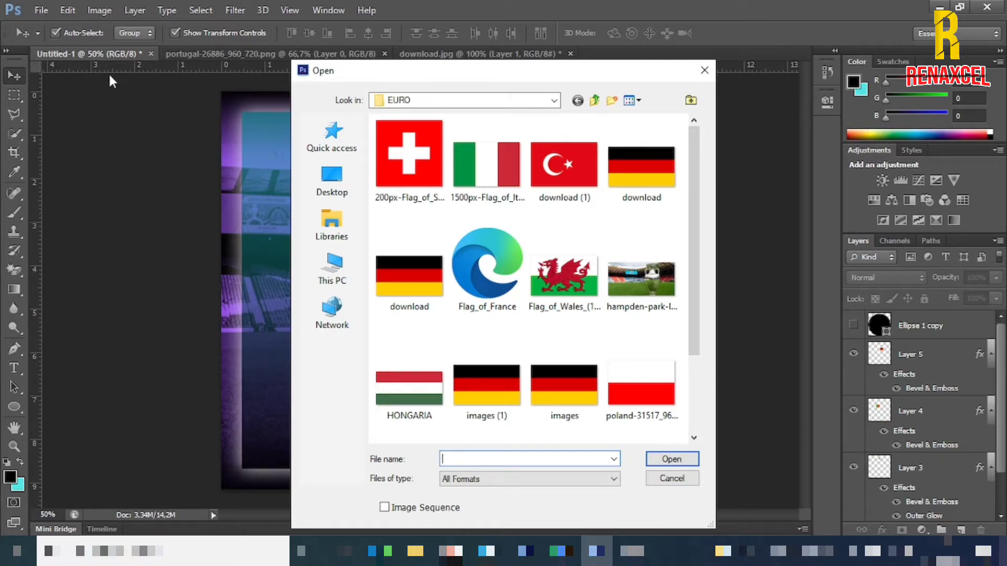
pyautogui.scroll(-2, 574, 260)
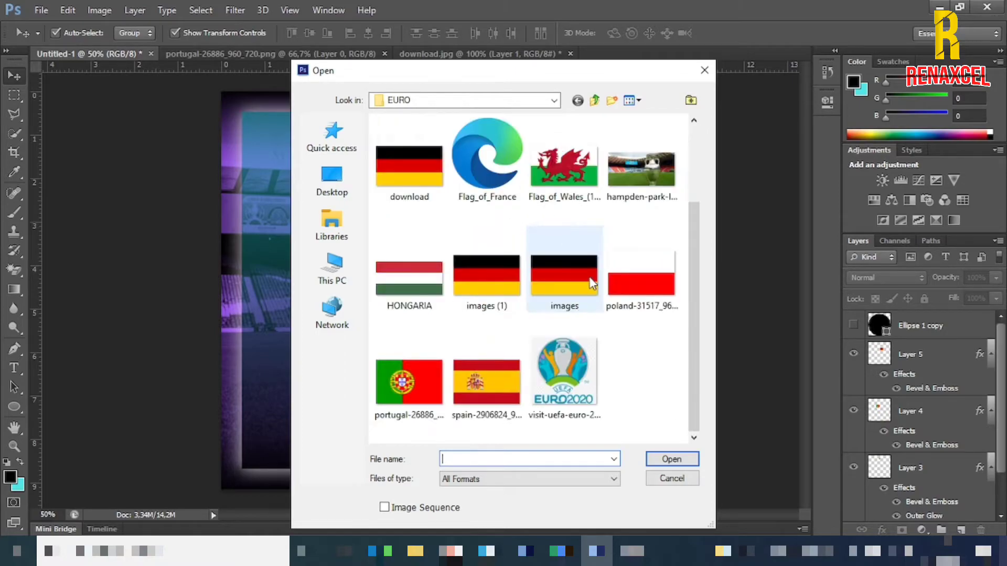
pyautogui.click(497, 372)
pyautogui.click(672, 460)
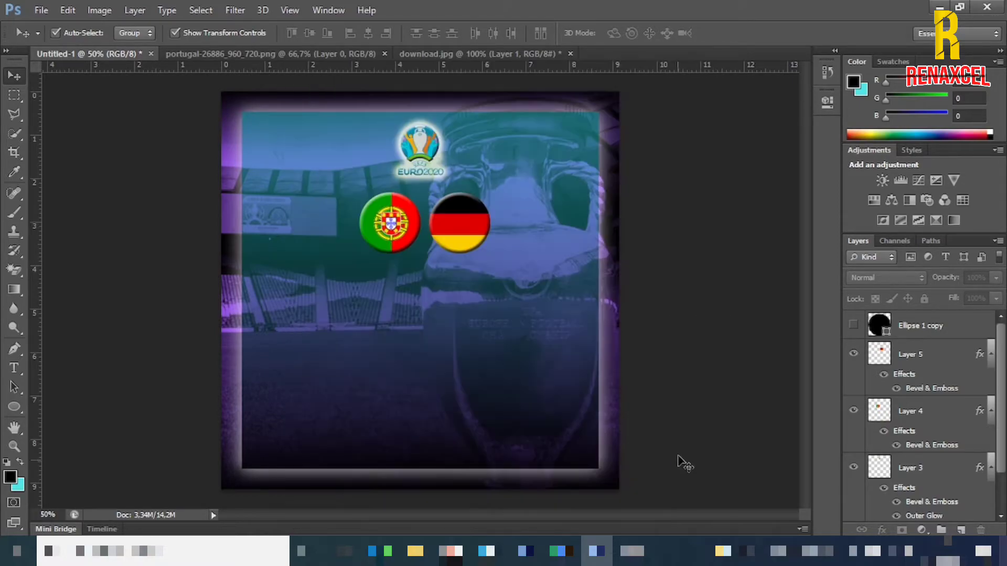
pyautogui.hotkey('ctrl', 'j')
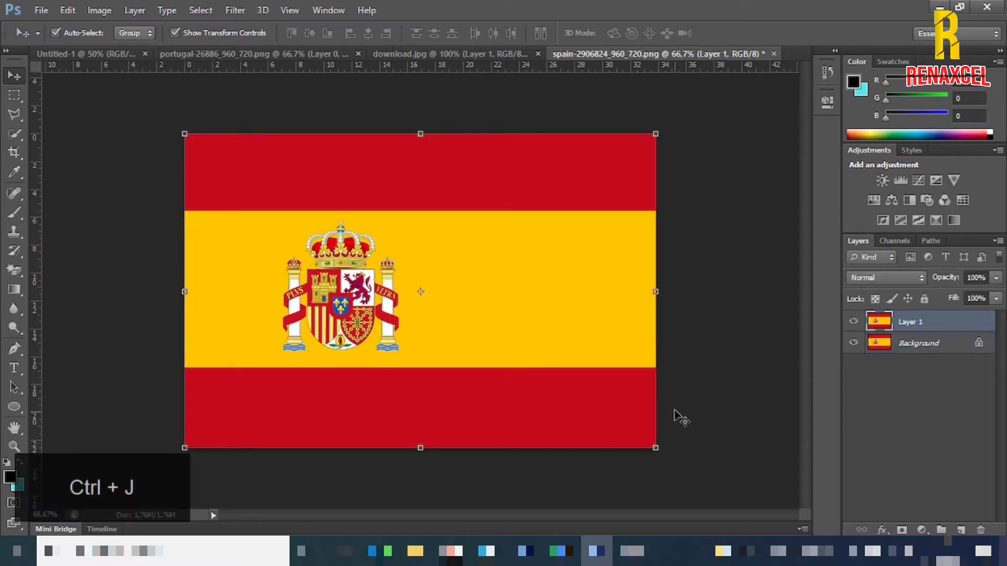
pyautogui.moveTo(549, 313); pyautogui.dragTo(456, 353)
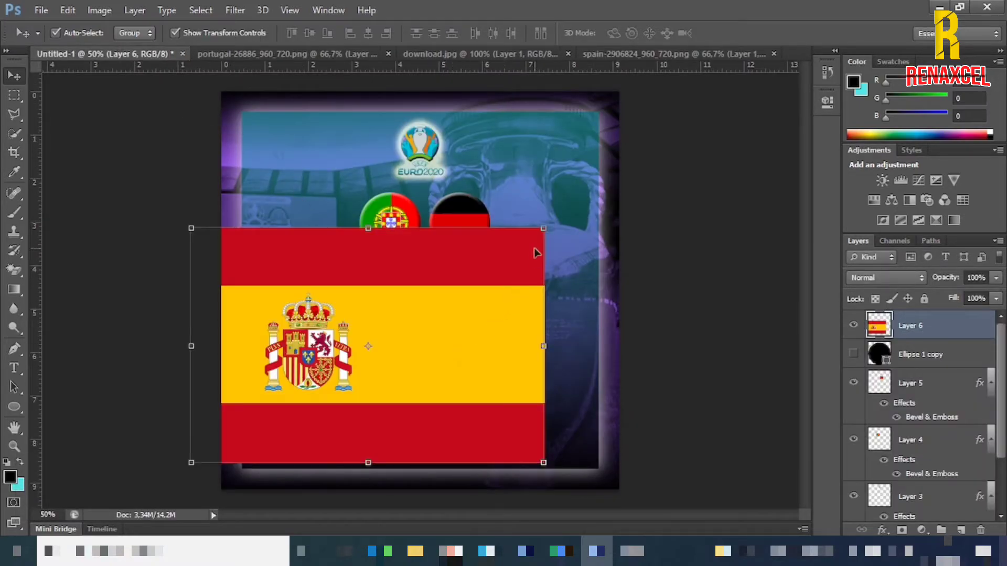
# Scale the Spain flag proportionally about its centre to 48.13%
pyautogui.click(547, 226)
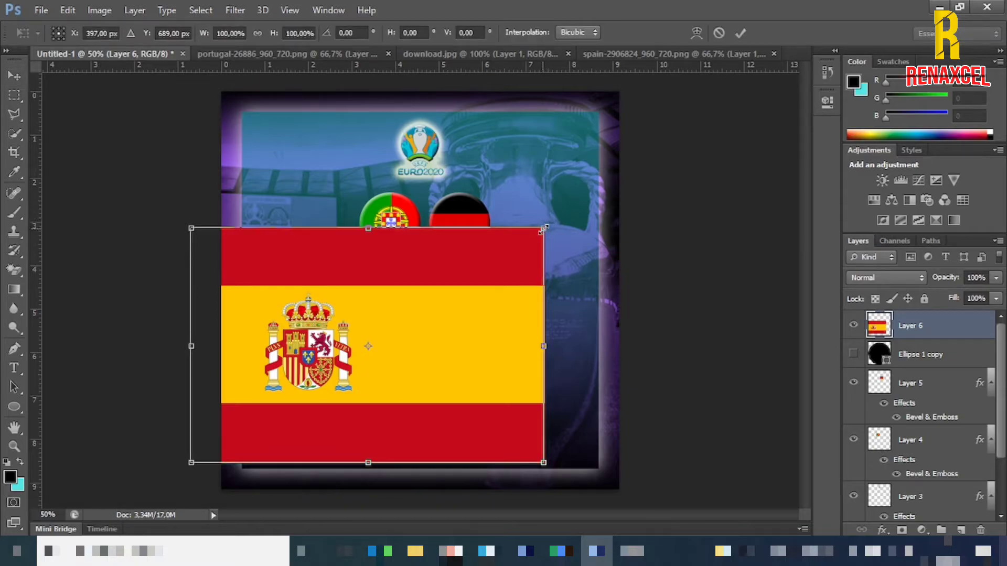
pyautogui.moveTo(545, 228); pyautogui.dragTo(452, 289)
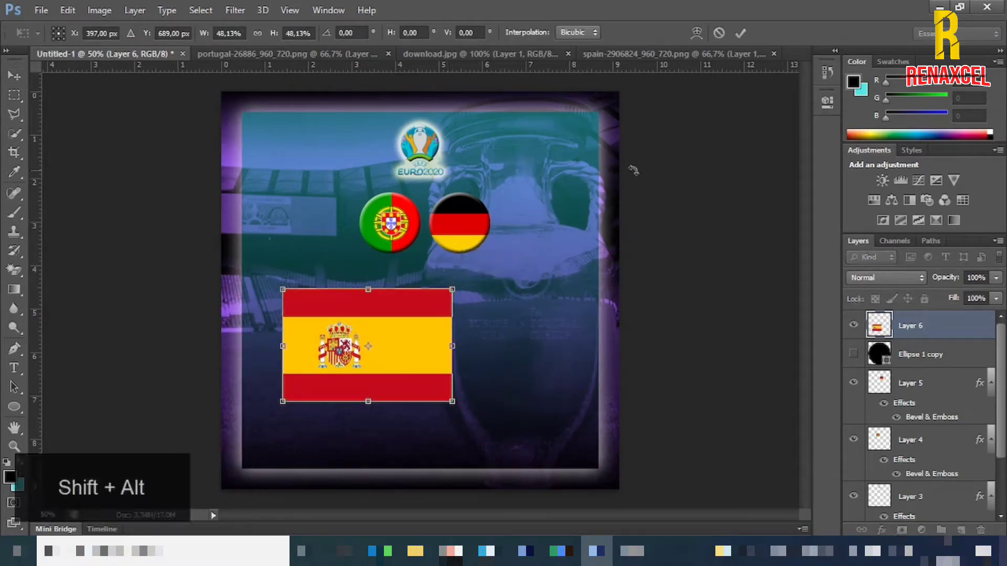
pyautogui.click(740, 33)
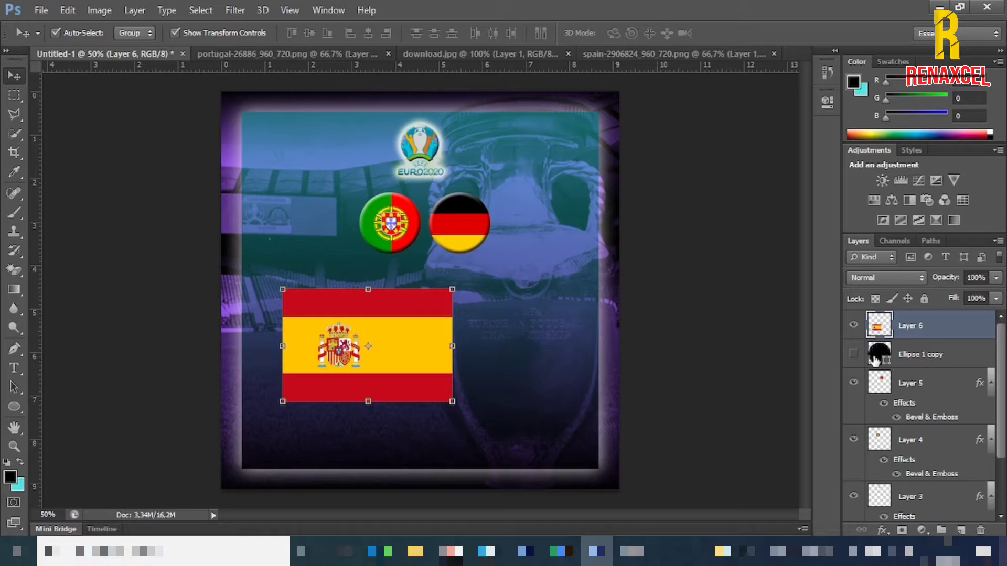
# Show the black Ellipse 1 copy circle, duplicate it and place the Spain flag layer between the two ellipse layers
pyautogui.click(853, 355)
pyautogui.click(953, 360)
pyautogui.hotkey('ctrl', 'j')
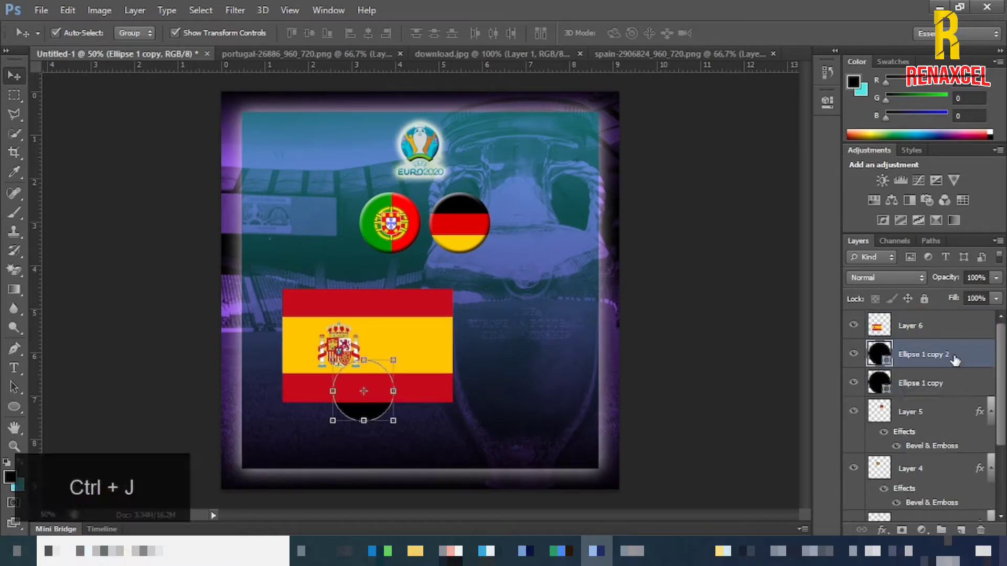
pyautogui.moveTo(931, 329); pyautogui.dragTo(923, 371)
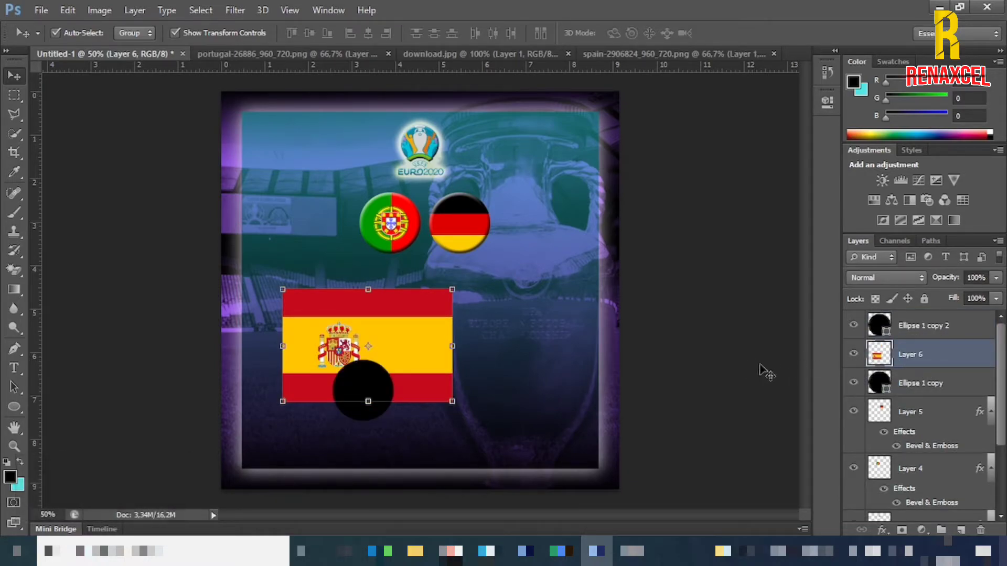
# Move the Spain flag to X 385 px, Y 791 px over the circle and clip it to Ellipse 1 copy, hiding the spare ellipse
pyautogui.click(452, 289)
pyautogui.moveTo(432, 317); pyautogui.dragTo(428, 355)
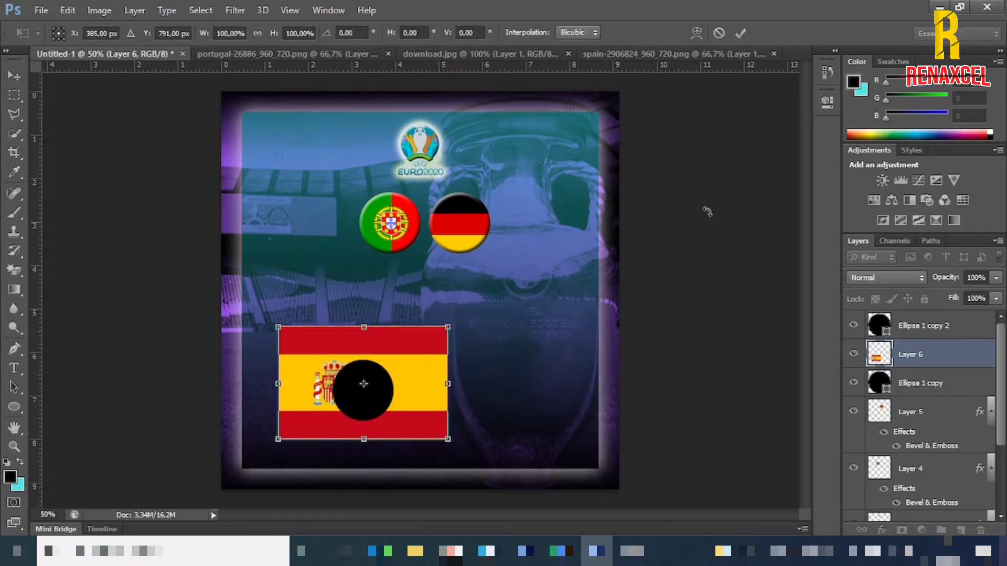
pyautogui.click(740, 34)
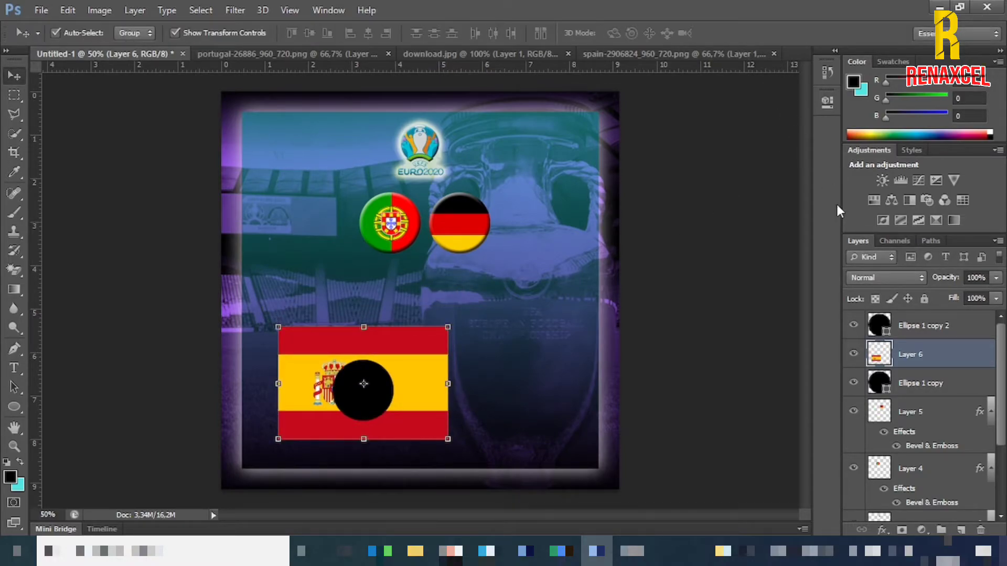
pyautogui.click(854, 325)
pyautogui.keyDown('alt'); pyautogui.click(922, 362); pyautogui.keyUp('alt')
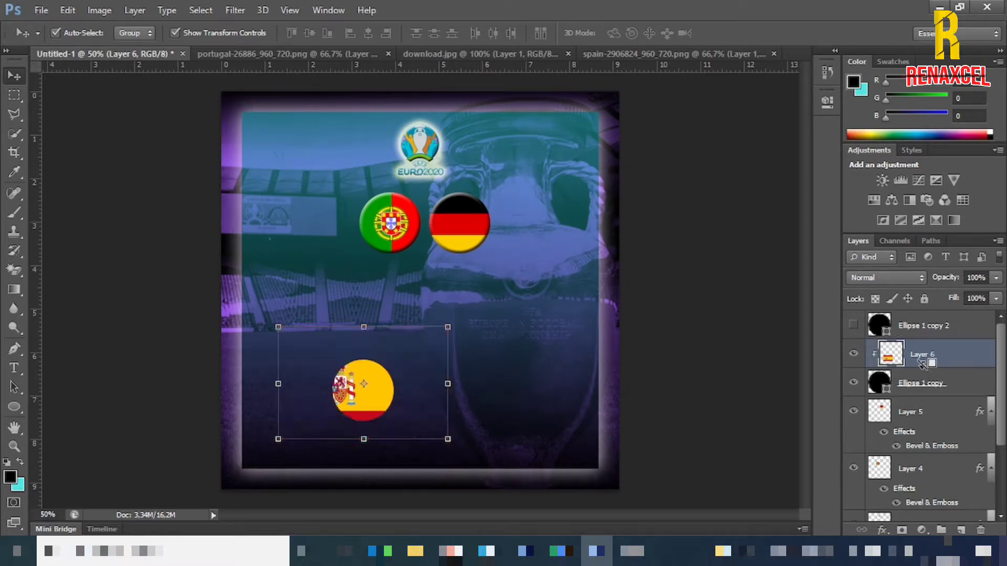
# Scale the clipped Spain flag to about 58% and fit its stripes to the height of the circle
pyautogui.moveTo(454, 324); pyautogui.dragTo(428, 352)
pyautogui.moveTo(388, 383); pyautogui.dragTo(400, 390)
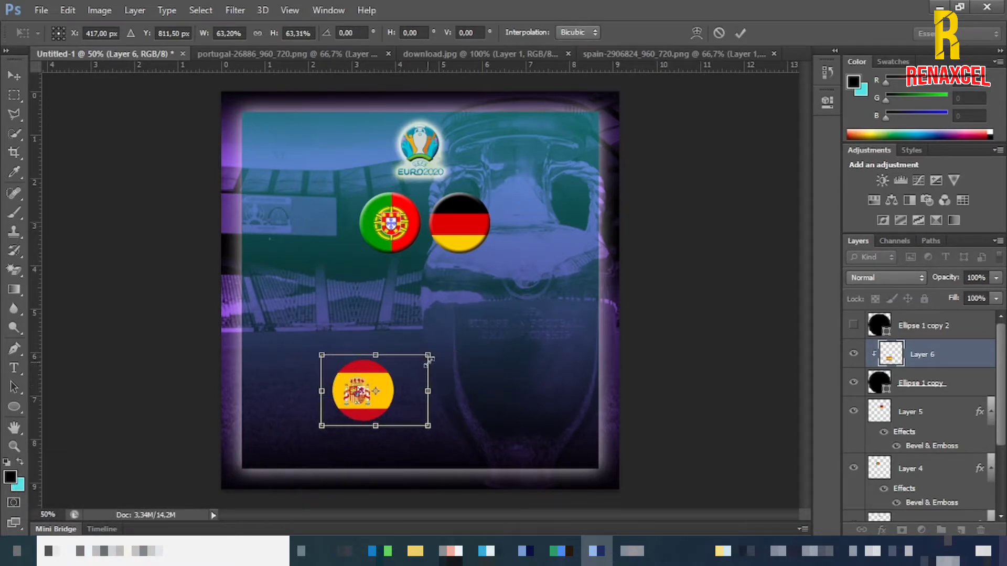
pyautogui.moveTo(428, 355); pyautogui.dragTo(424, 359)
pyautogui.hotkey('alt', 'shift')
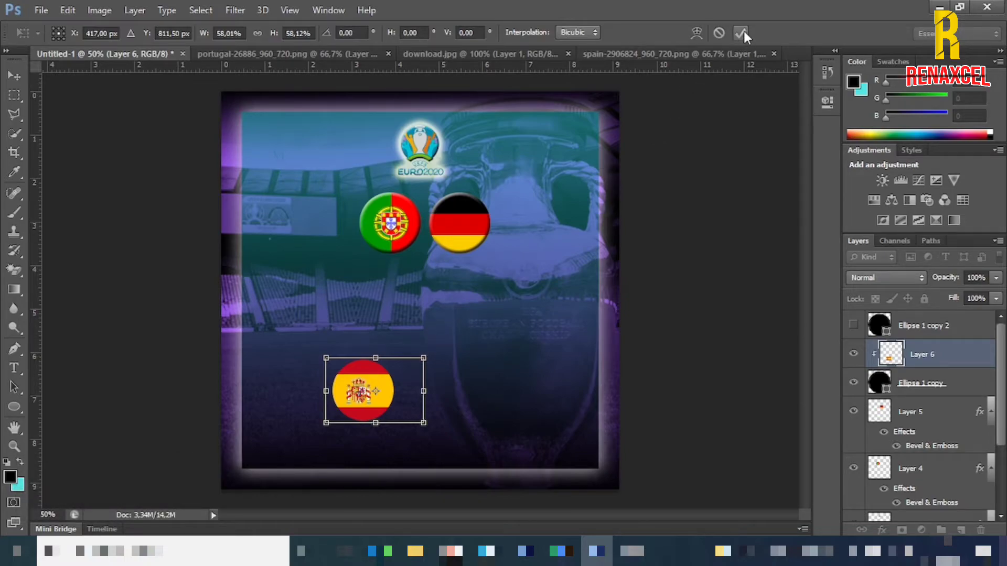
# Nudge the Spain flag 12 px right to X 429 px so its coat of arms sits centred in the circle
pyautogui.press('Right')
pyautogui.press('Right')
pyautogui.press('Right')
pyautogui.press('Right')
pyautogui.press('Right')
pyautogui.press('Right')
pyautogui.press('Right')
pyautogui.press('Right')
pyautogui.press('Right')
pyautogui.press('Right')
pyautogui.press('Right')
pyautogui.press('Right')
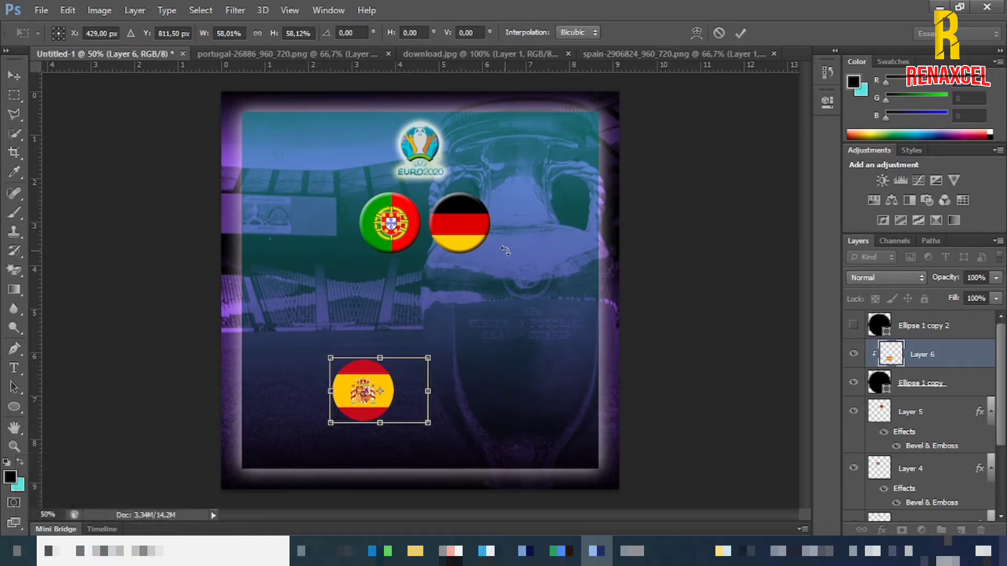
pyautogui.click(740, 33)
# Merge the Spain flag with its circle into one layer and move the round flag to X 438 px, Y 793 px
pyautogui.keyDown('shift'); pyautogui.click(944, 386); pyautogui.keyUp('shift')
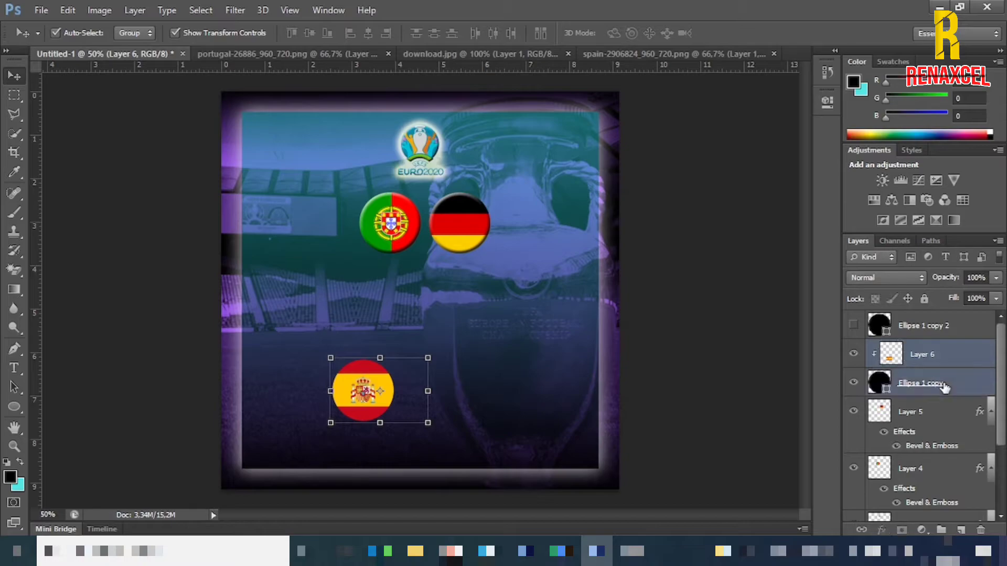
pyautogui.hotkey('ctrl', 'e')
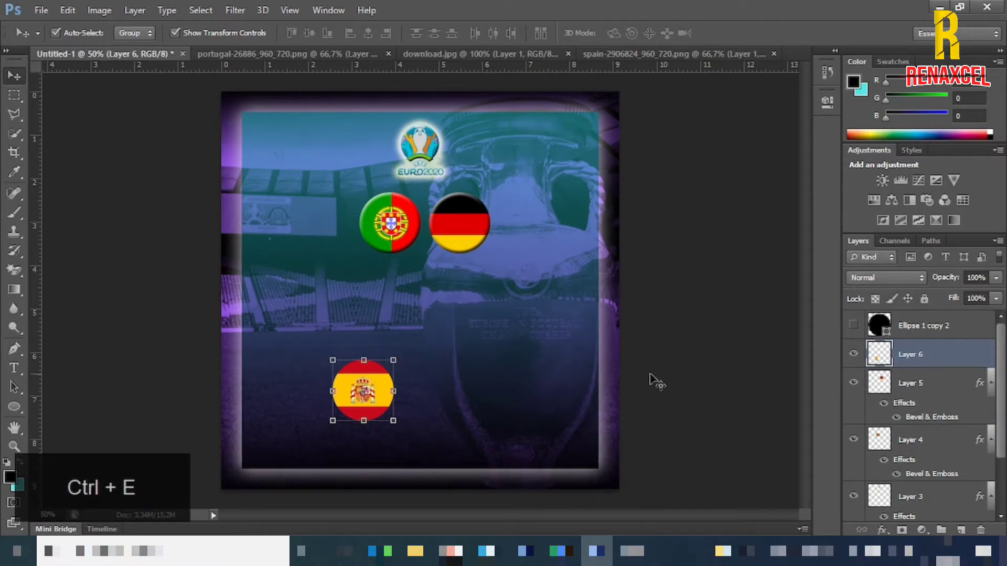
pyautogui.hotkey('ctrl', 't')
pyautogui.moveTo(377, 391); pyautogui.dragTo(406, 300)
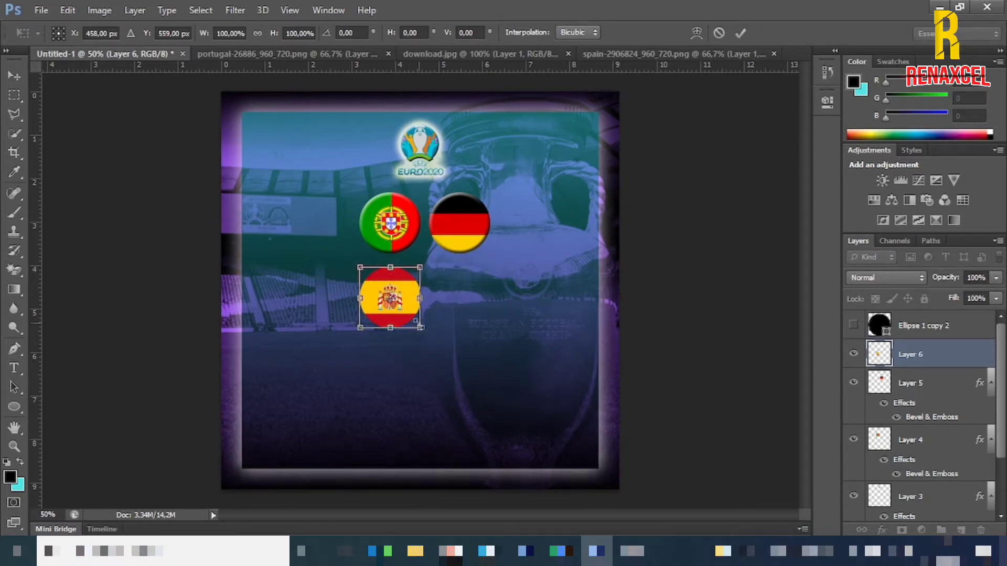
pyautogui.moveTo(408, 298); pyautogui.dragTo(401, 384)
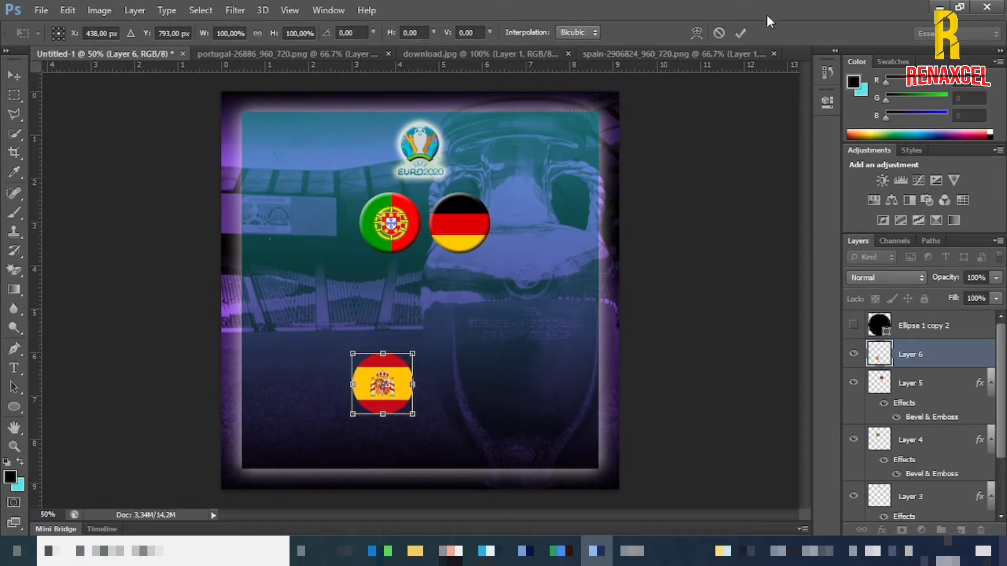
pyautogui.click(739, 33)
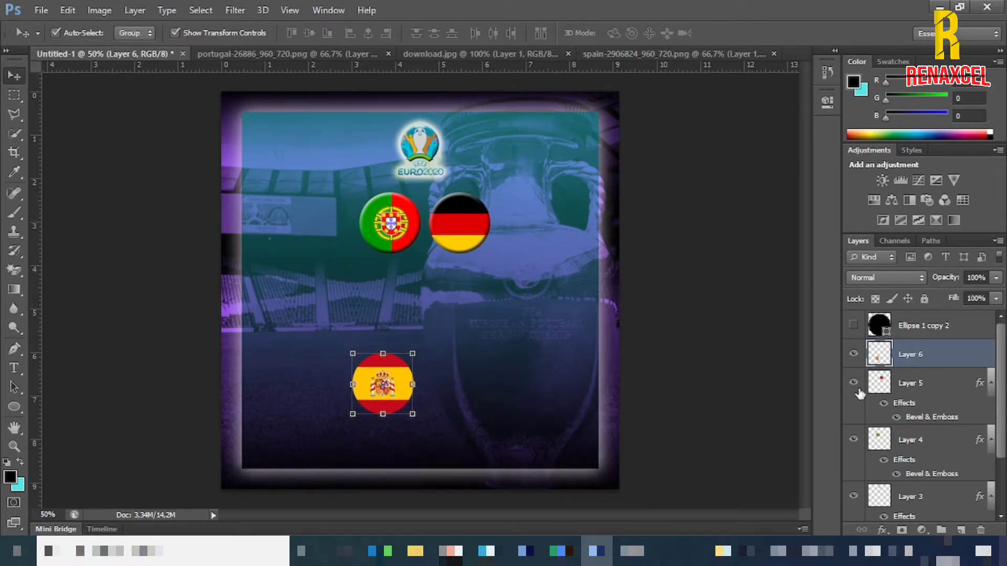
# Move the Portugal and Germany flags down together to the canvas middle at X 540.50 px, Y 540 px
pyautogui.click(923, 384)
pyautogui.keyDown('ctrl'); pyautogui.click(932, 456); pyautogui.keyUp('ctrl')
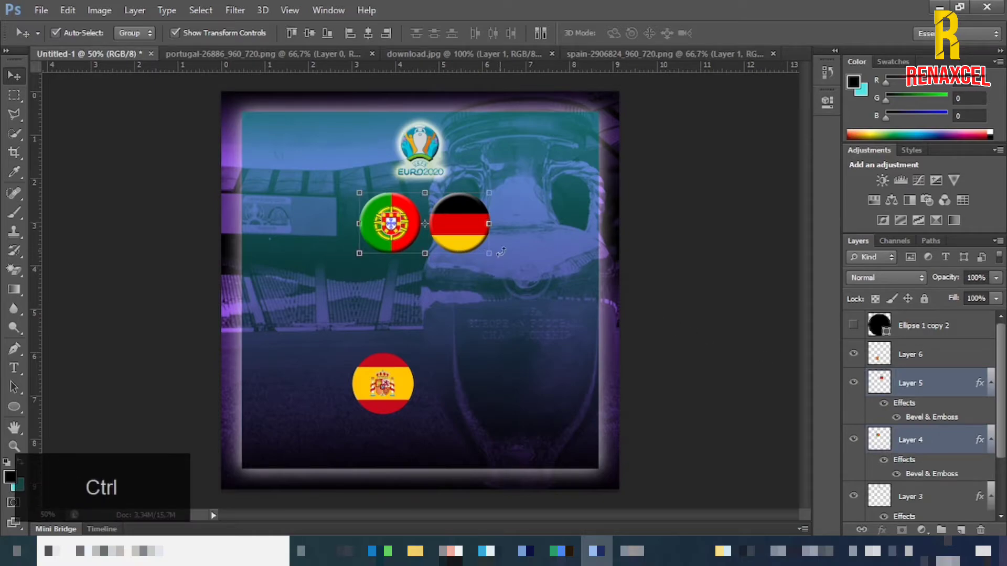
pyautogui.hotkey('ctrl', 't')
pyautogui.moveTo(470, 233); pyautogui.dragTo(472, 300)
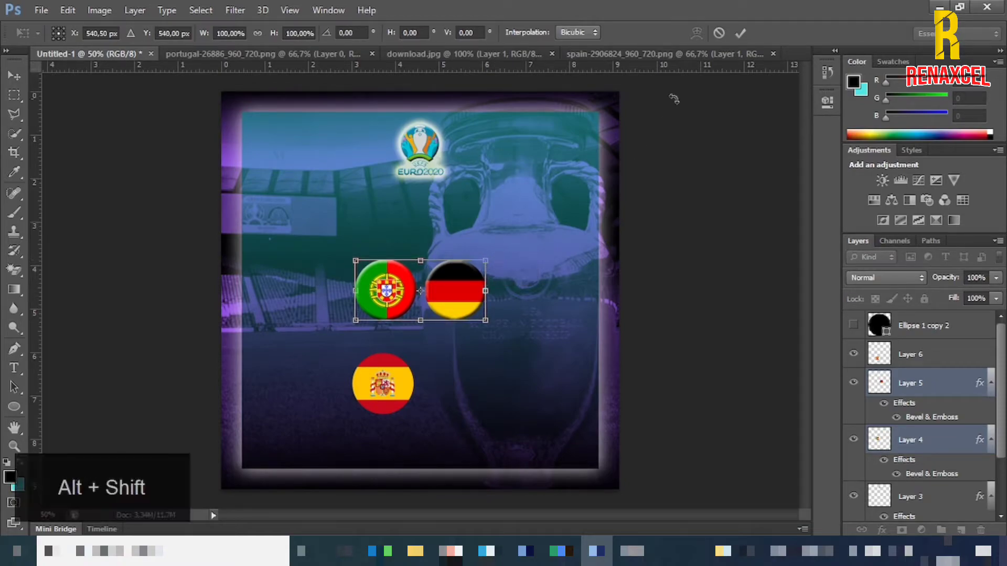
pyautogui.click(737, 34)
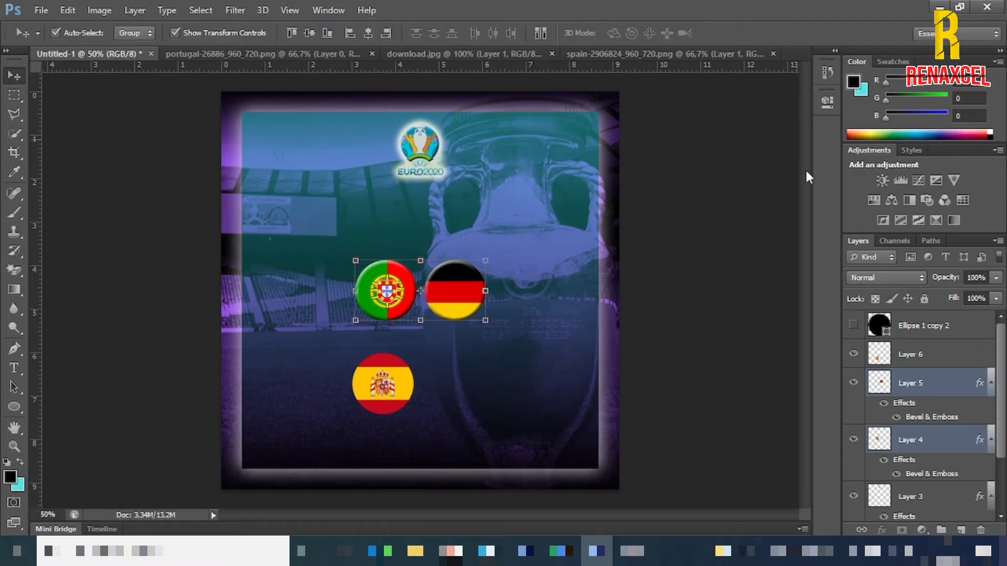
pyautogui.hotkey('ctrl', 'a')
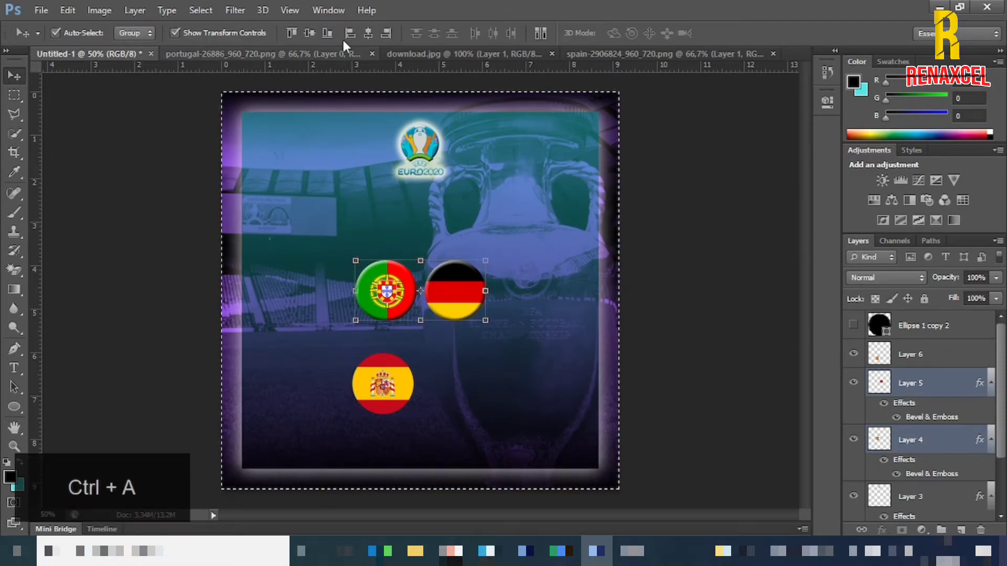
pyautogui.click(369, 34)
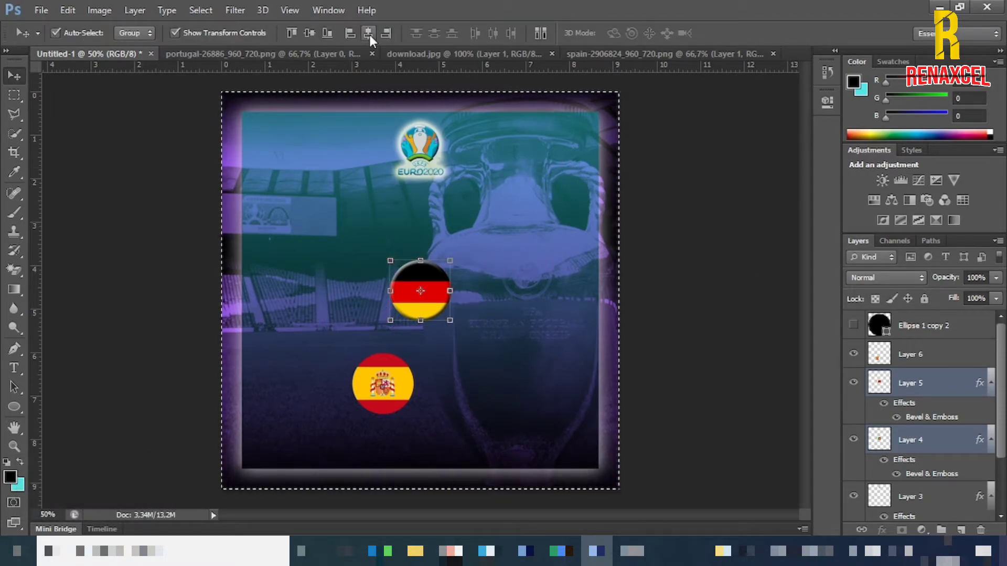
pyautogui.hotkey('ctrl', 'z')
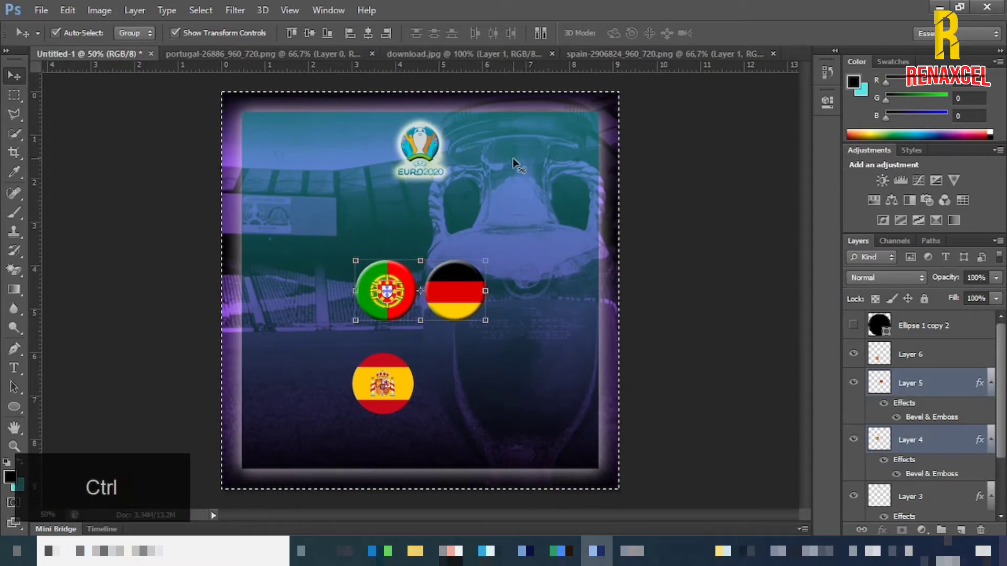
pyautogui.hotkey('ctrl', 'd')
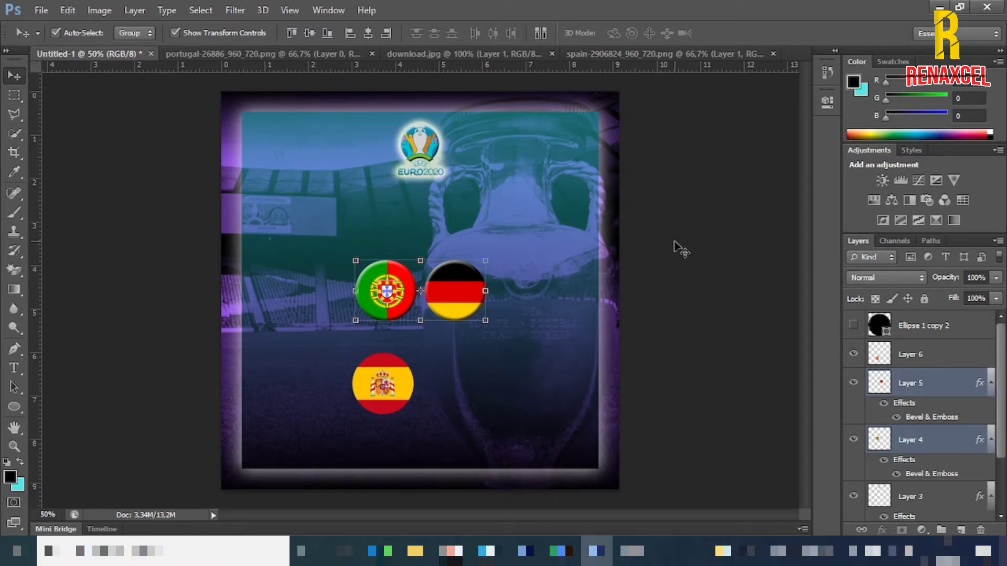
# Nudge the Portugal and Germany flag pair 2 px left to X 538.50 px
pyautogui.click(482, 294)
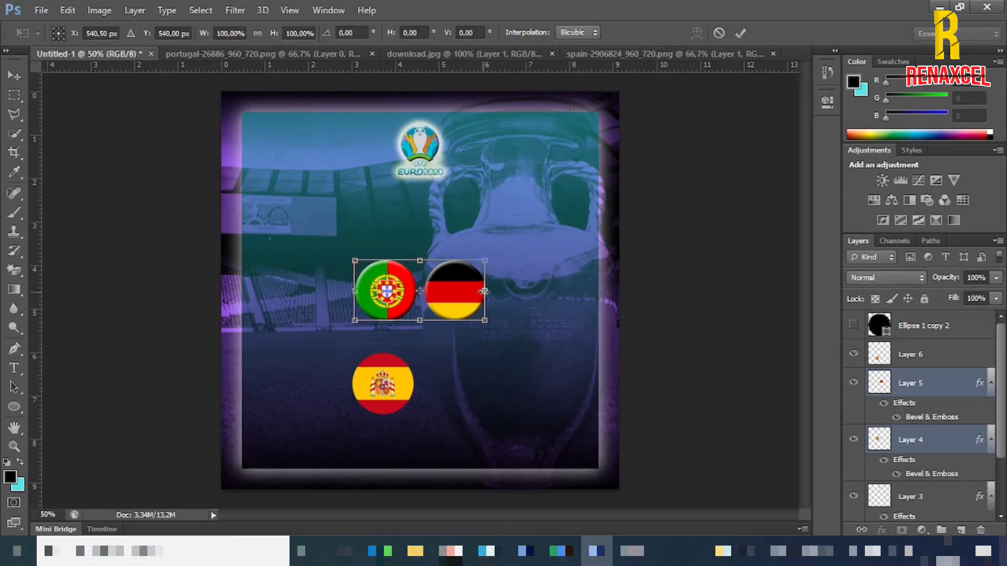
pyautogui.press('Left')
pyautogui.press('Left')
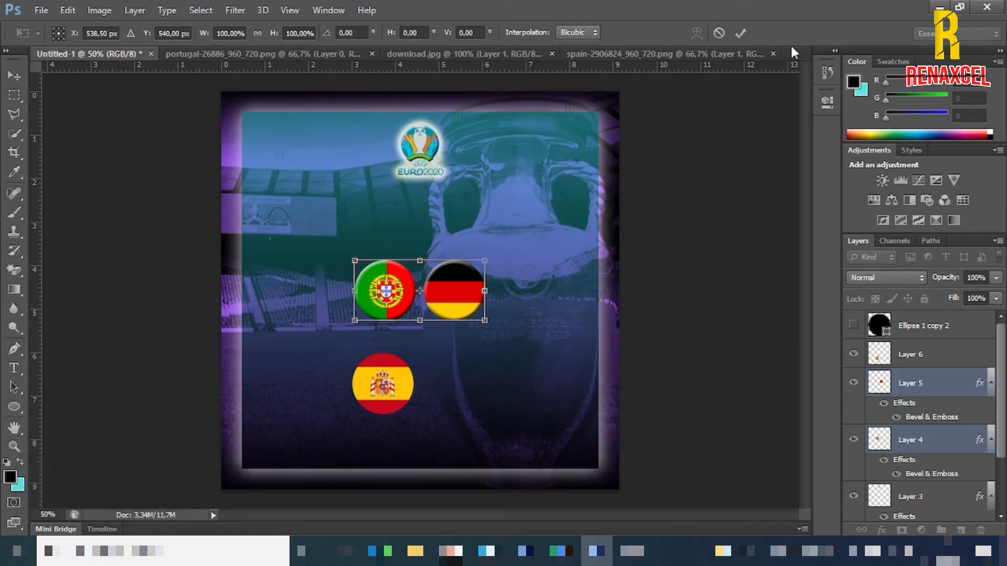
pyautogui.click(740, 33)
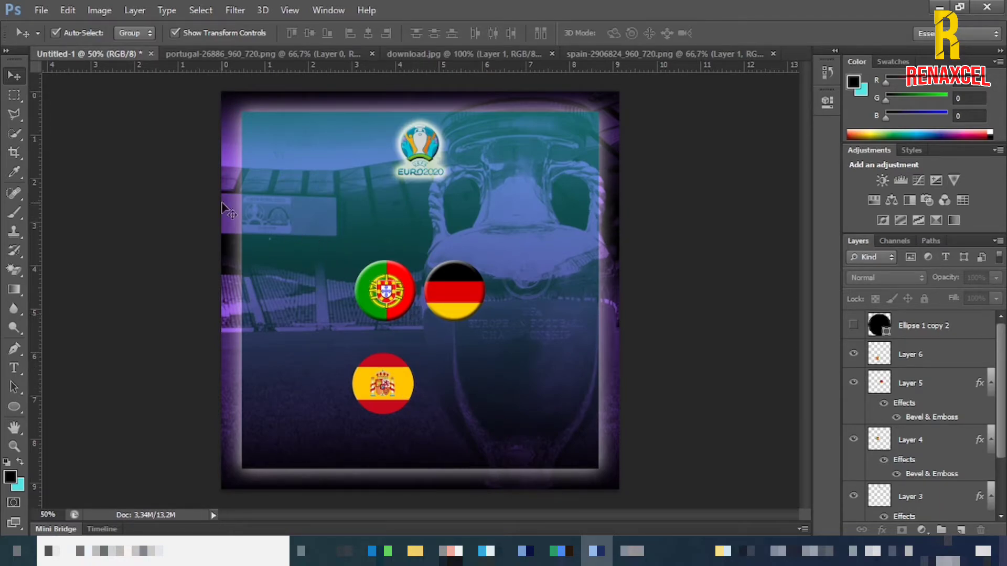
# Open the poland-31517_960_720.png flag from the EURO folder and try to duplicate and move its layer
pyautogui.click(42, 10)
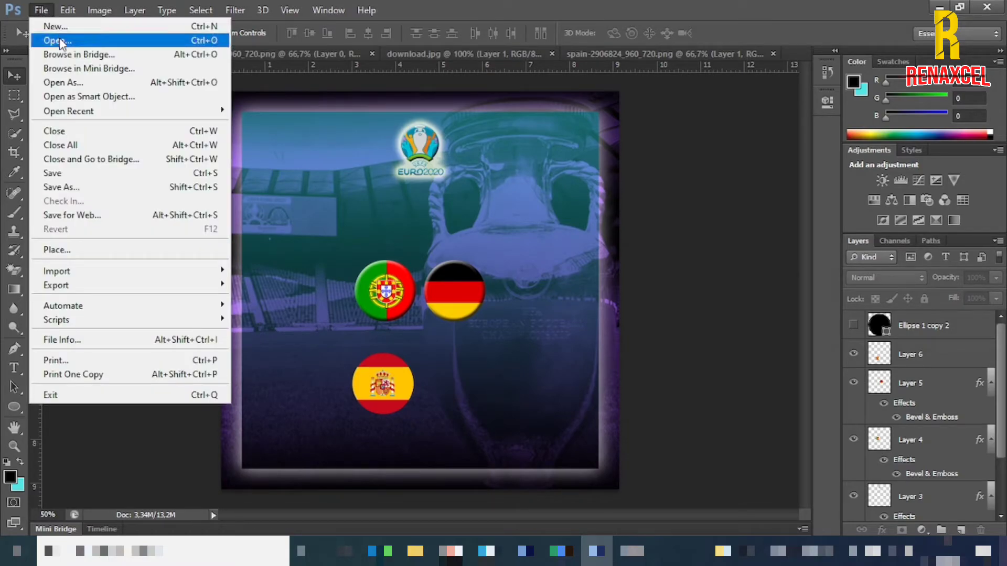
pyautogui.click(58, 38)
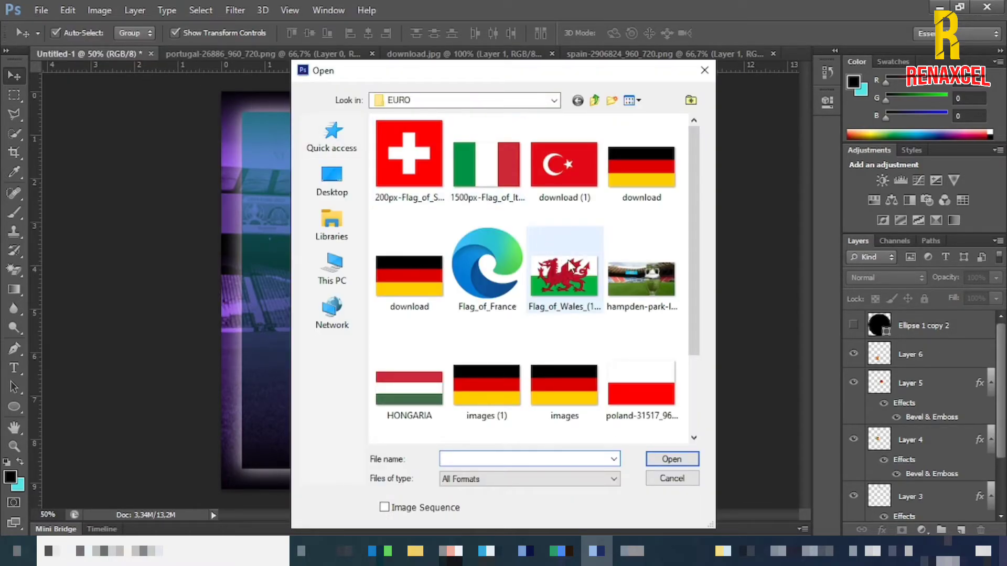
pyautogui.click(641, 385)
pyautogui.click(671, 460)
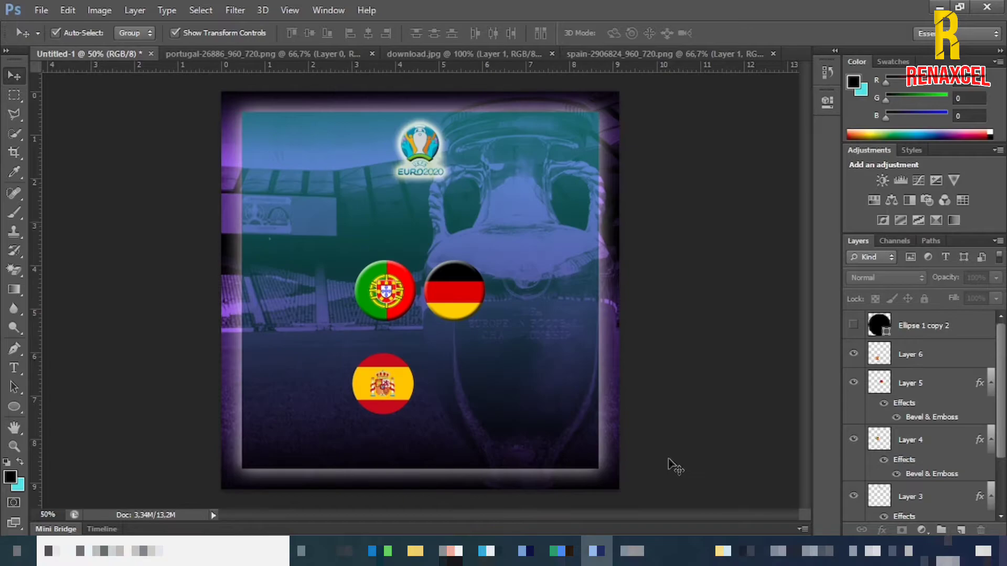
pyautogui.hotkey('ctrl', 'j')
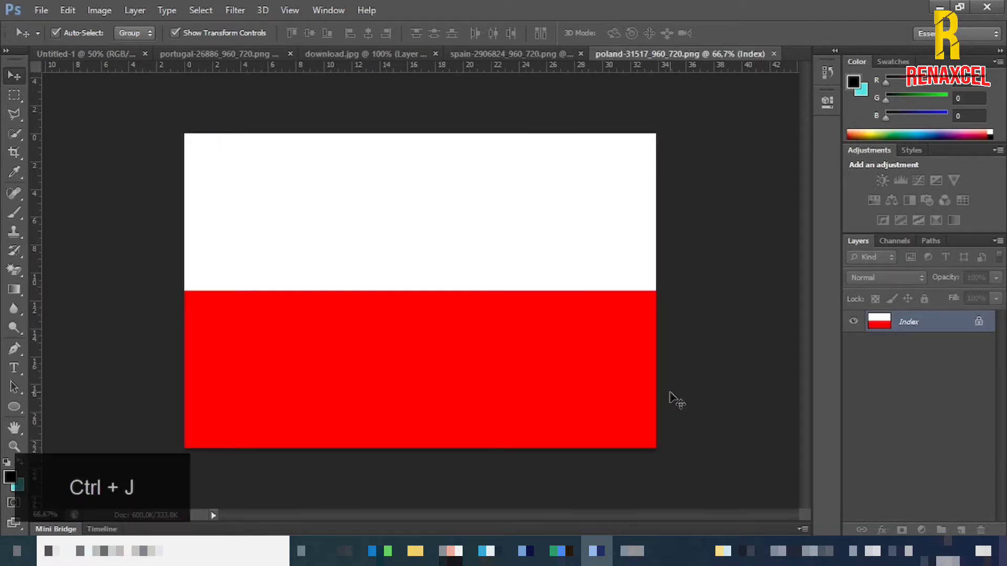
pyautogui.moveTo(449, 295)
pyautogui.mouseDown()
pyautogui.moveTo(364, 241)
pyautogui.moveTo(443, 299)
pyautogui.mouseUp()
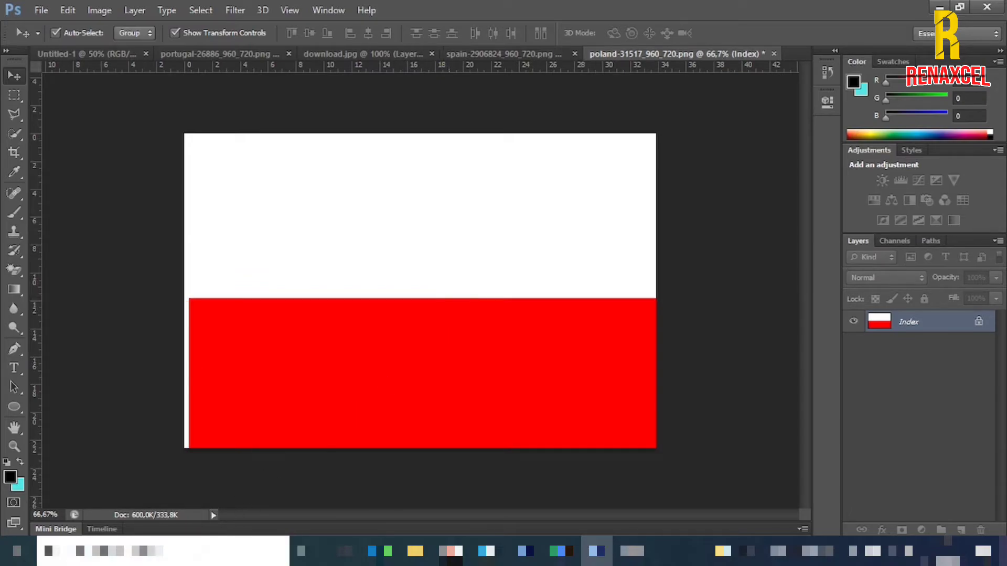
# Switch to Paint and open the poland-31517_960_720 flag image from the EURO folder
pyautogui.click(198, 558)
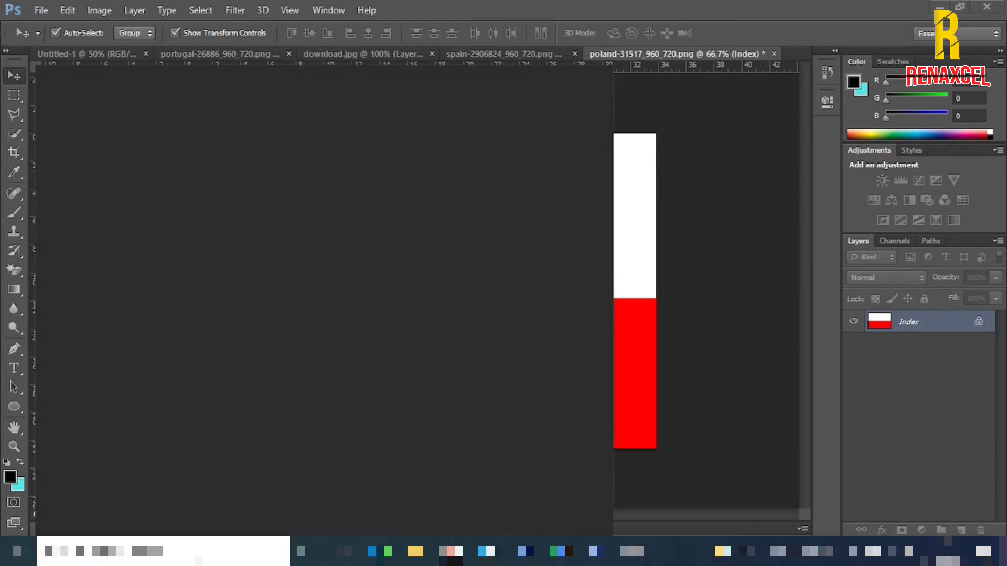
pyautogui.write('paint')
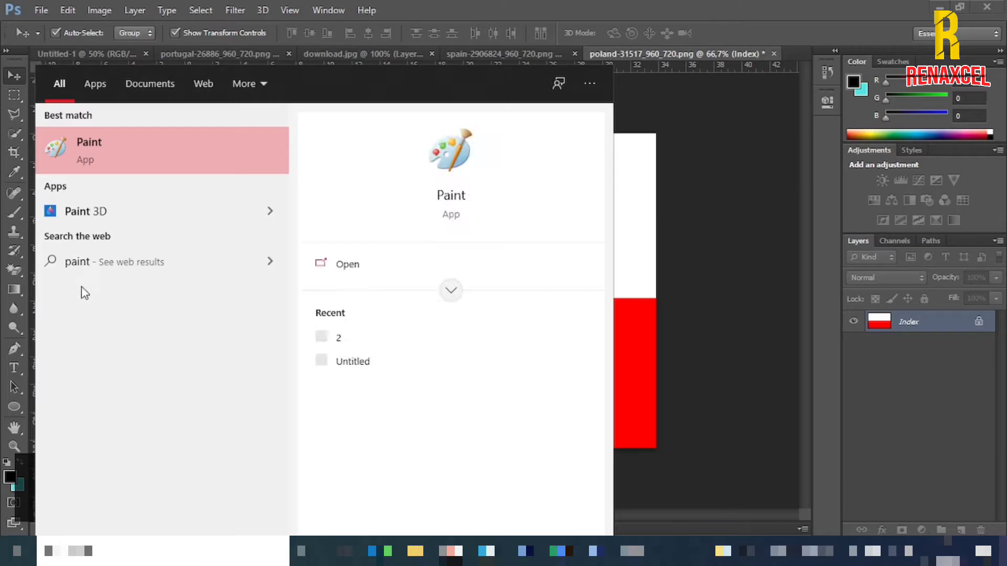
pyautogui.click(101, 150)
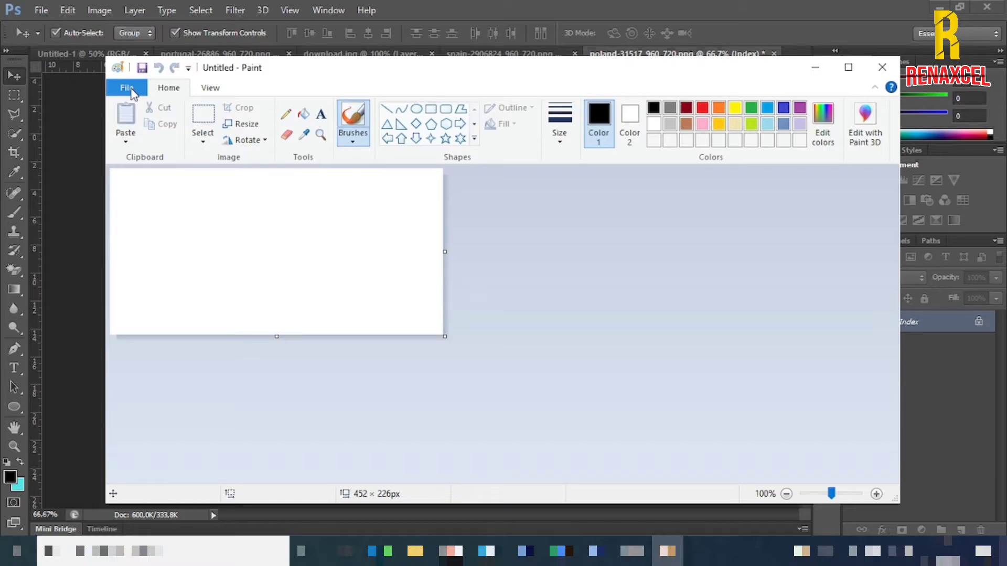
pyautogui.click(128, 89)
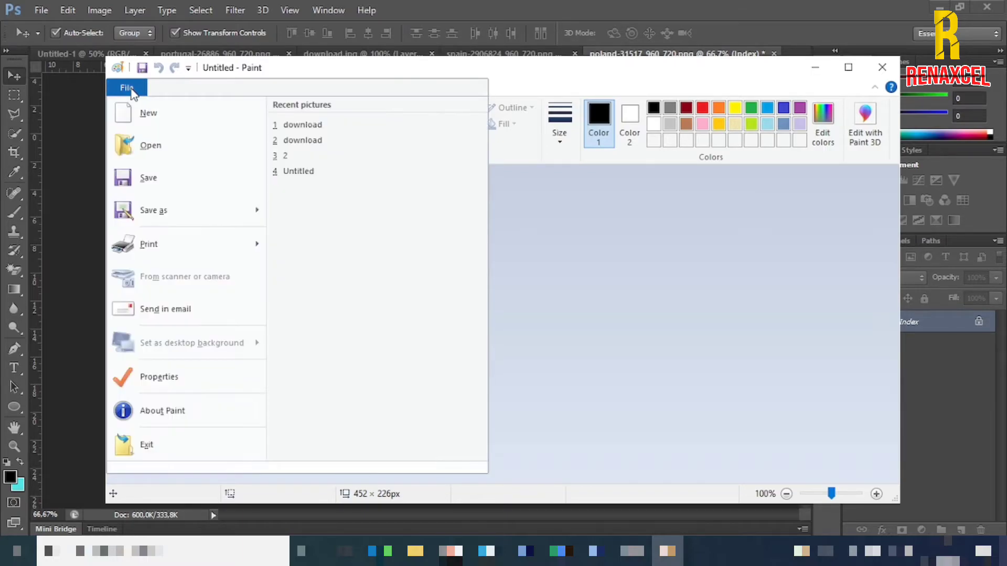
pyautogui.click(137, 163)
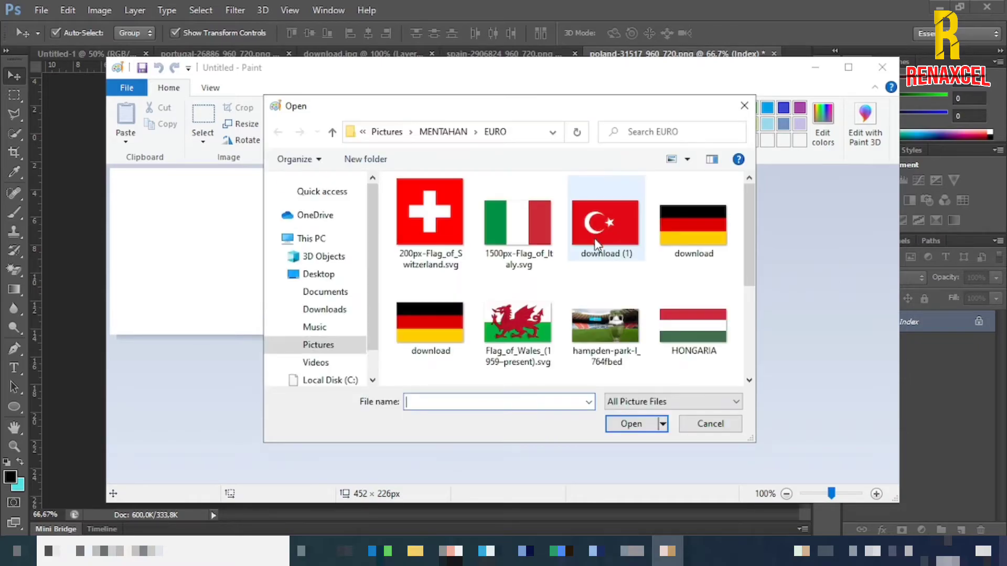
pyautogui.scroll(-3, 594, 273)
pyautogui.click(591, 258)
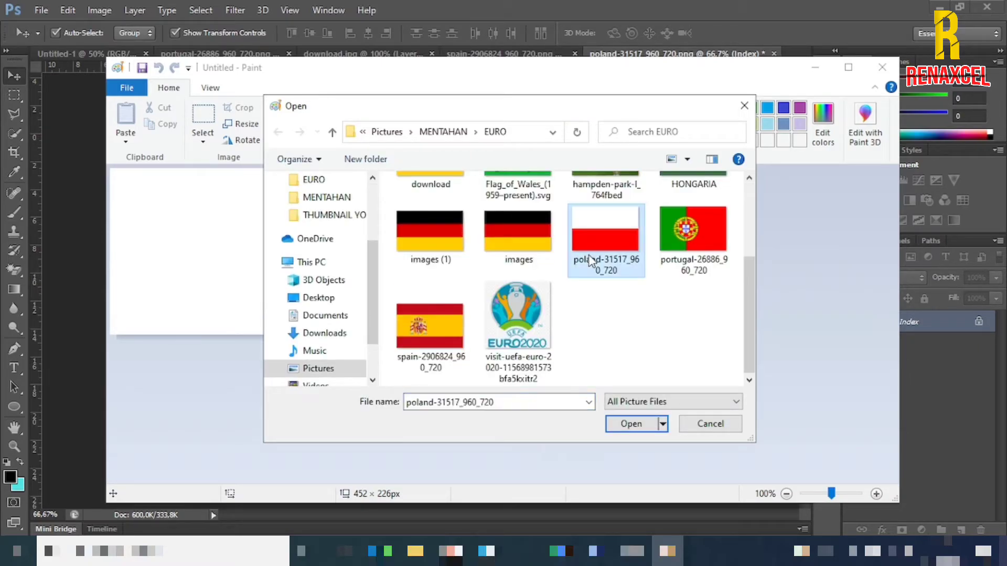
pyautogui.click(635, 426)
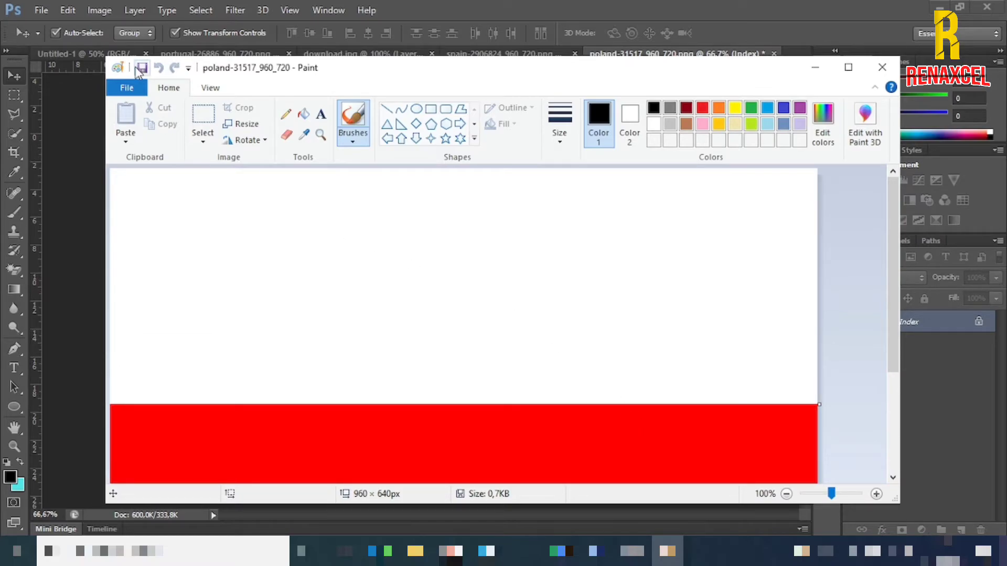
pyautogui.click(133, 87)
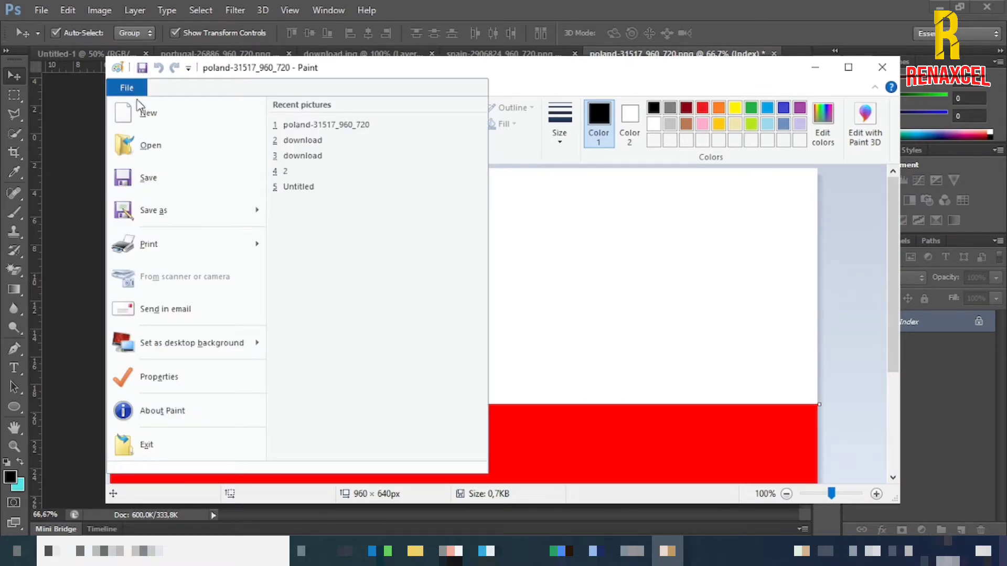
pyautogui.click(185, 211)
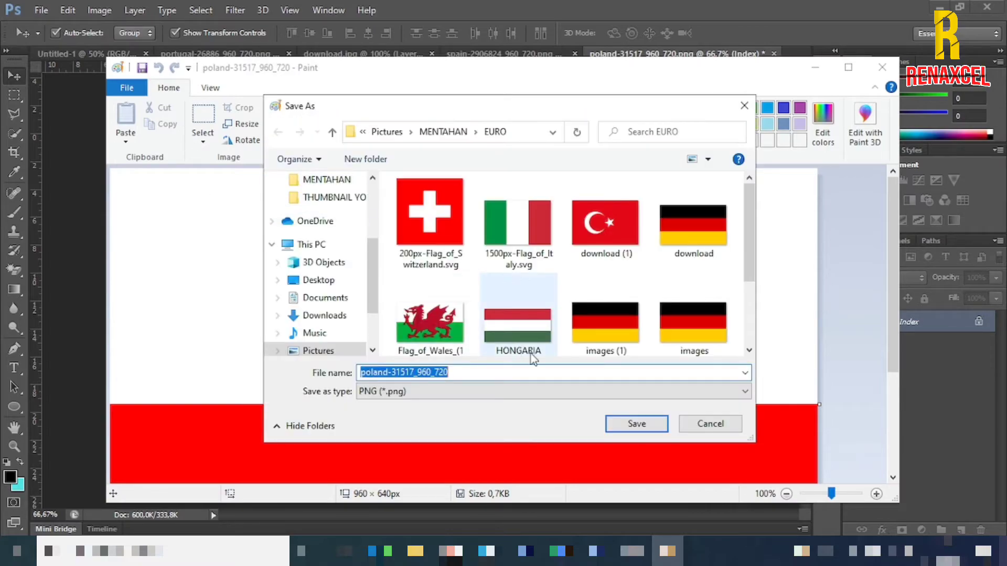
pyautogui.click(710, 423)
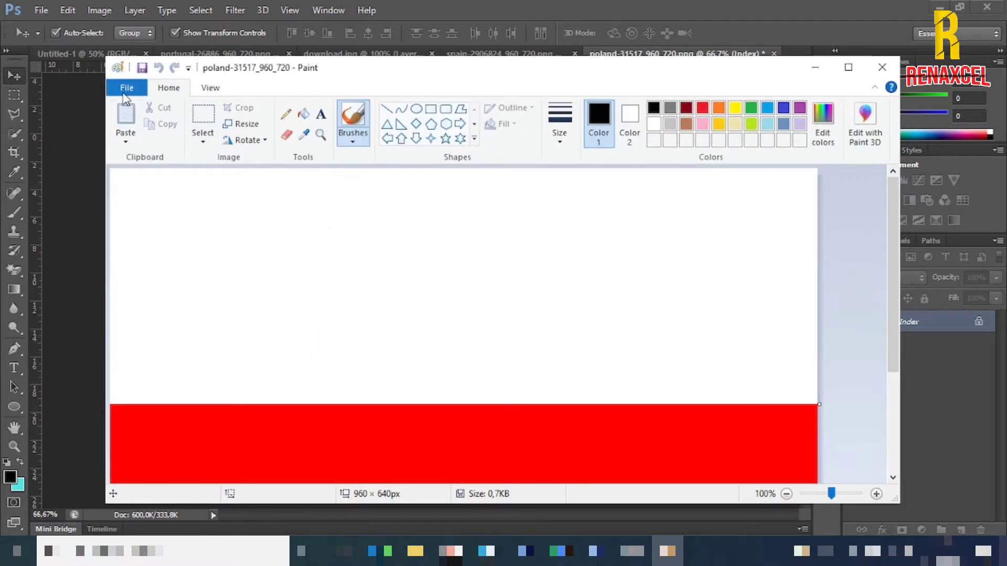
# Save the Poland flag as a JPEG named poland-31517_960_720 in the EURO folder and close Paint
pyautogui.click(141, 70)
pyautogui.click(130, 92)
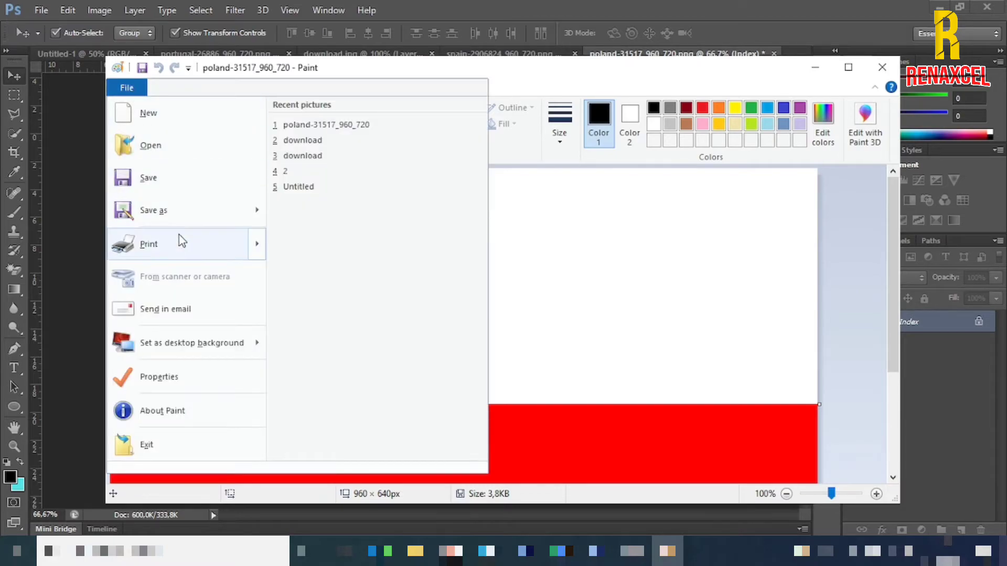
pyautogui.moveTo(262, 210)
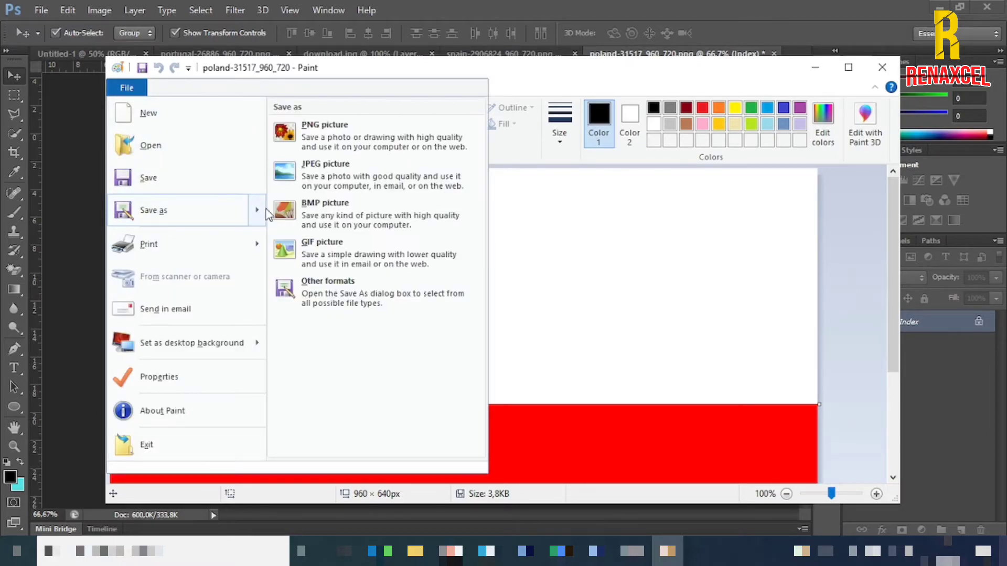
pyautogui.click(307, 178)
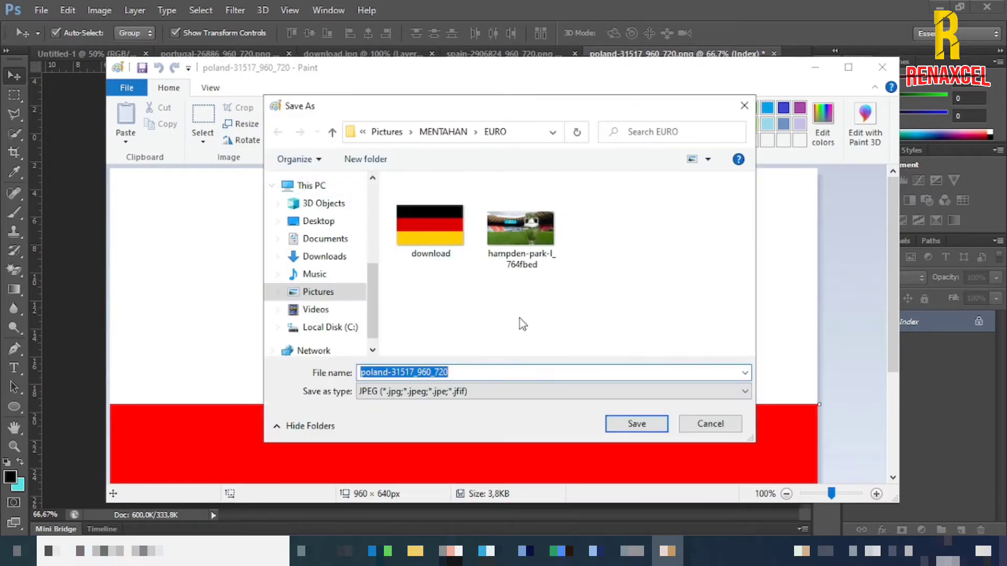
pyautogui.click(625, 429)
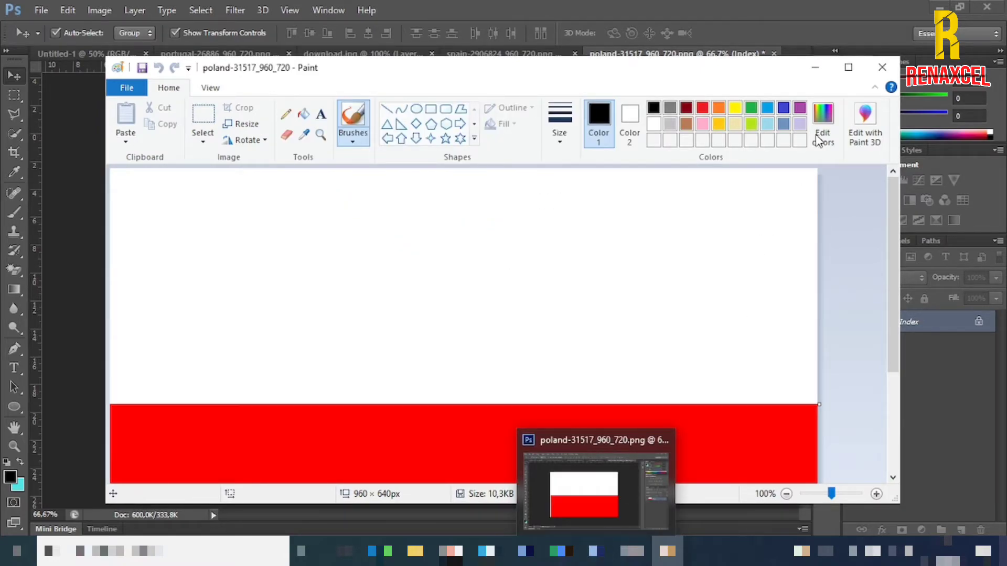
pyautogui.click(879, 67)
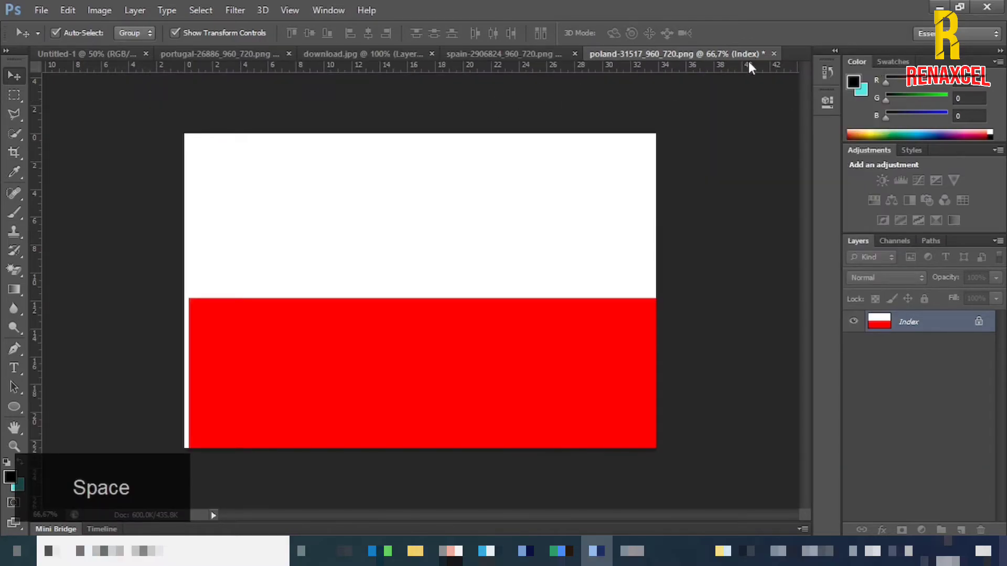
# Close the Poland, Portugal, Germany and Spain flag images without saving, keeping only the Untitled-1 graphic open
pyautogui.click(773, 53)
pyautogui.click(501, 223)
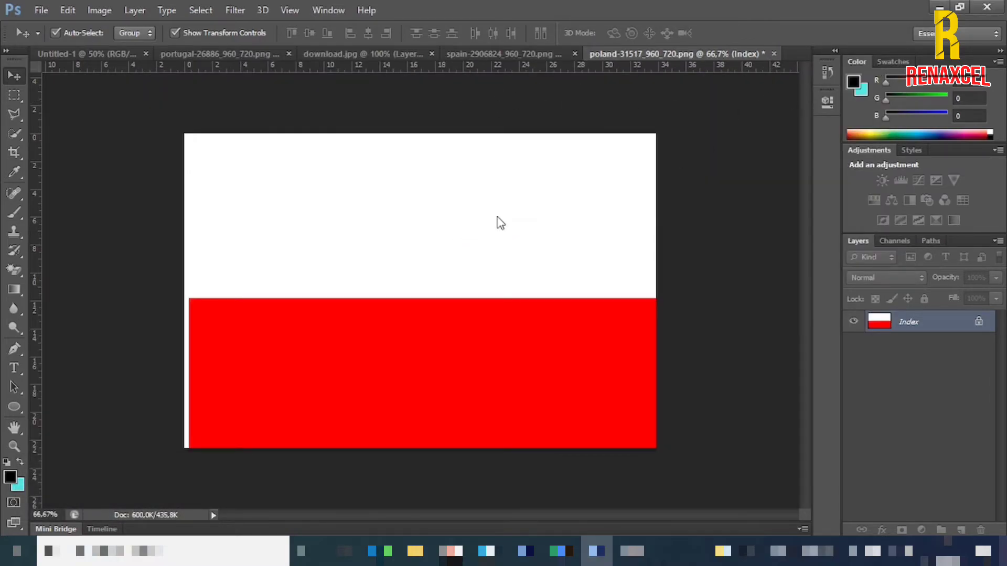
pyautogui.click(342, 52)
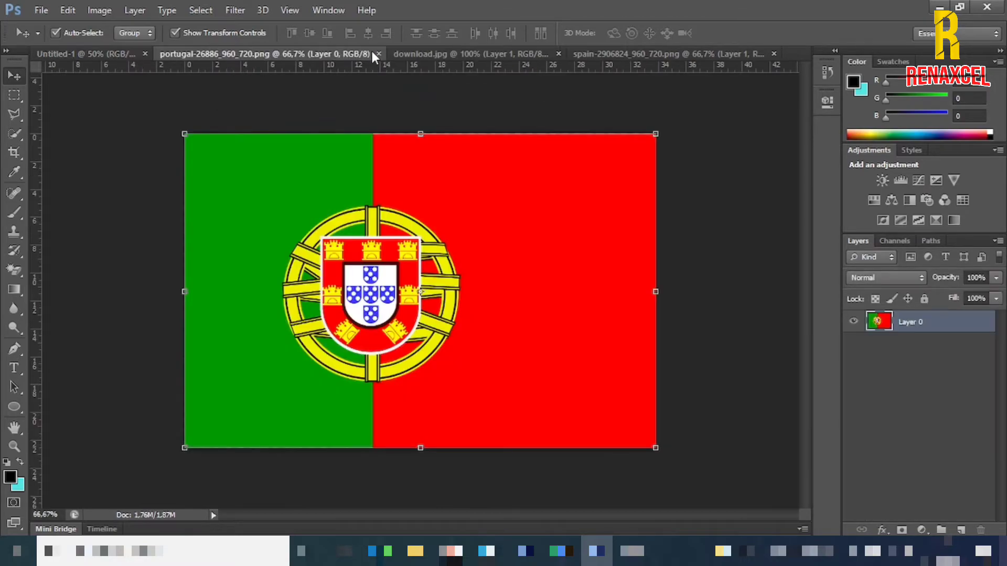
pyautogui.click(378, 54)
pyautogui.click(337, 53)
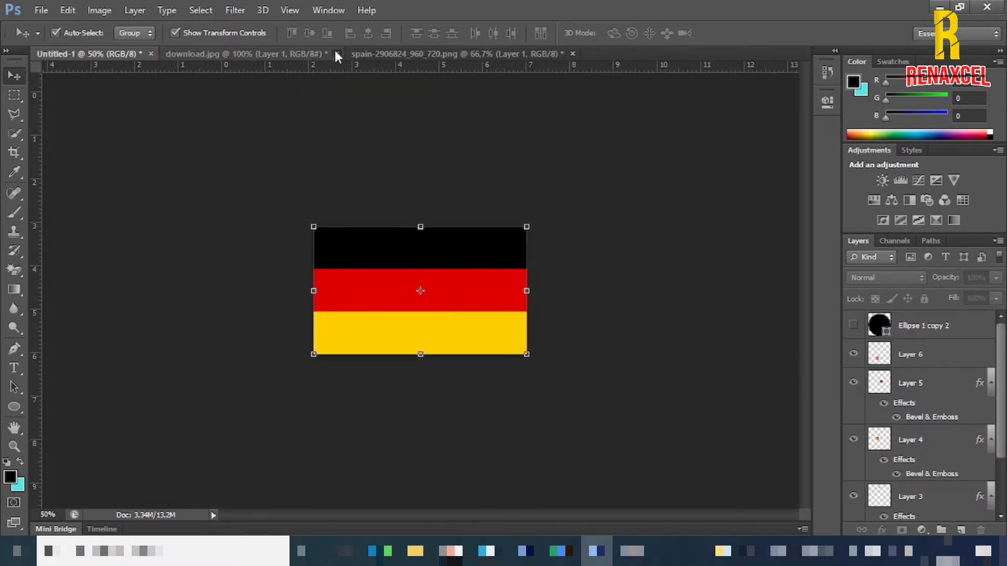
pyautogui.click(505, 218)
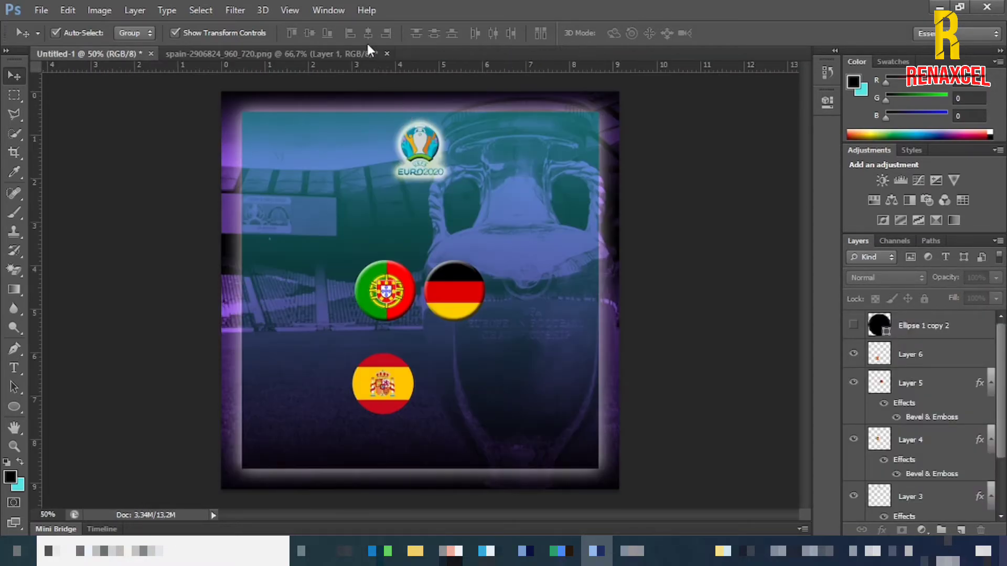
pyautogui.click(390, 53)
pyautogui.click(387, 53)
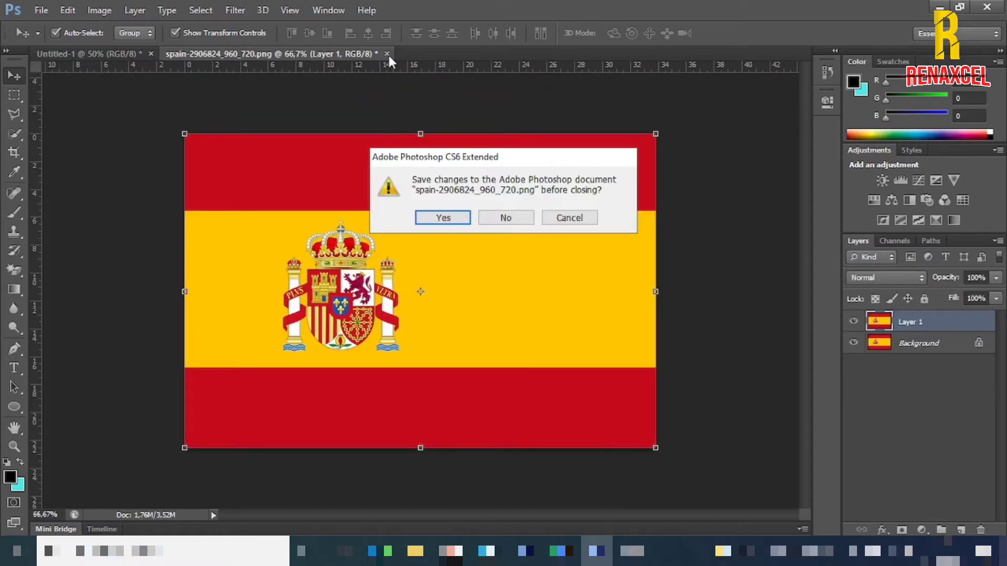
pyautogui.click(505, 217)
# Open the poland-31517_960_720.jpg flag from the EURO folder and bring a duplicate of its layer into the Untitled-1 graphic
pyautogui.click(41, 10)
pyautogui.click(48, 38)
pyautogui.scroll(-1, 584, 312)
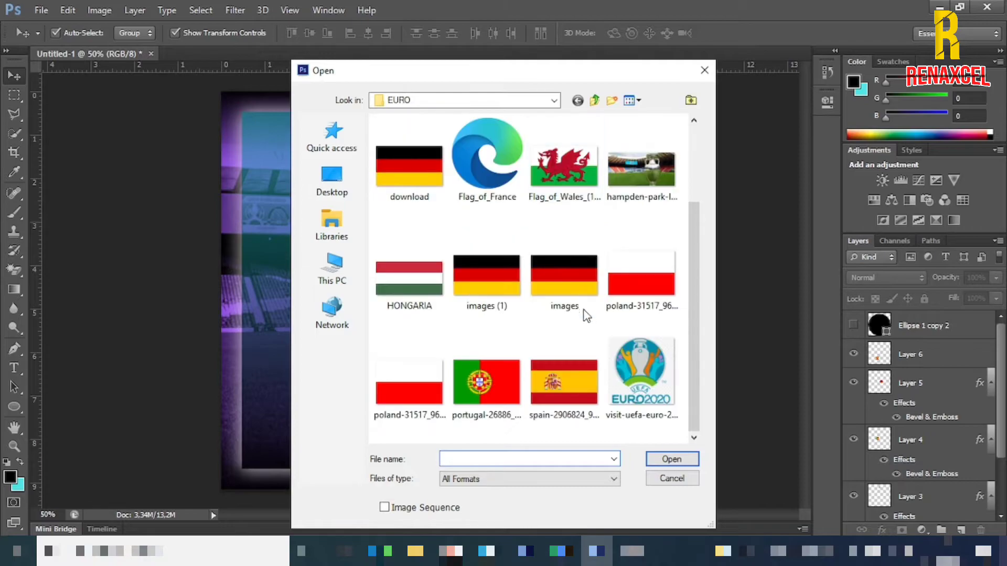
pyautogui.click(641, 278)
pyautogui.click(671, 459)
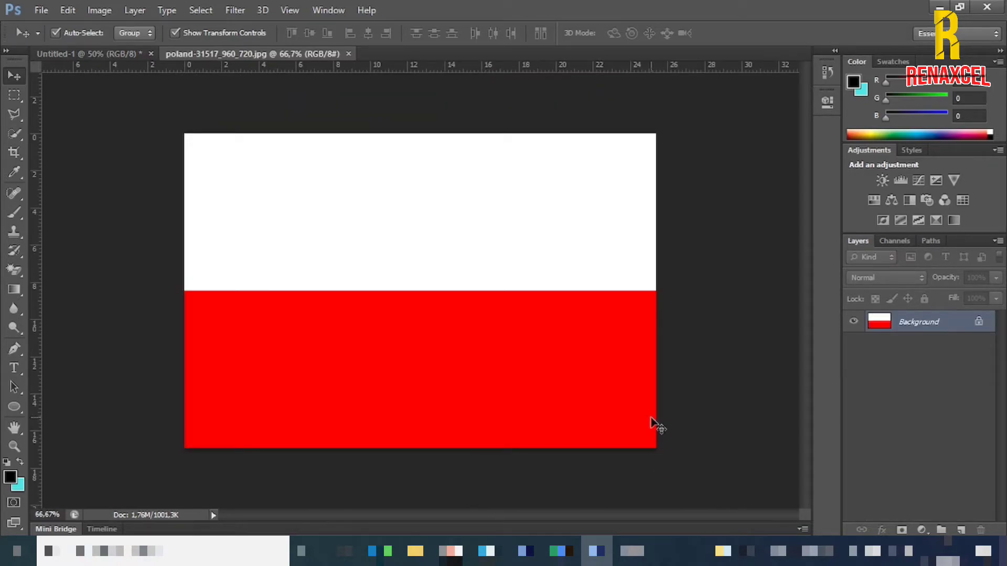
pyautogui.hotkey('ctrl', 'j')
pyautogui.moveTo(485, 291); pyautogui.dragTo(483, 373)
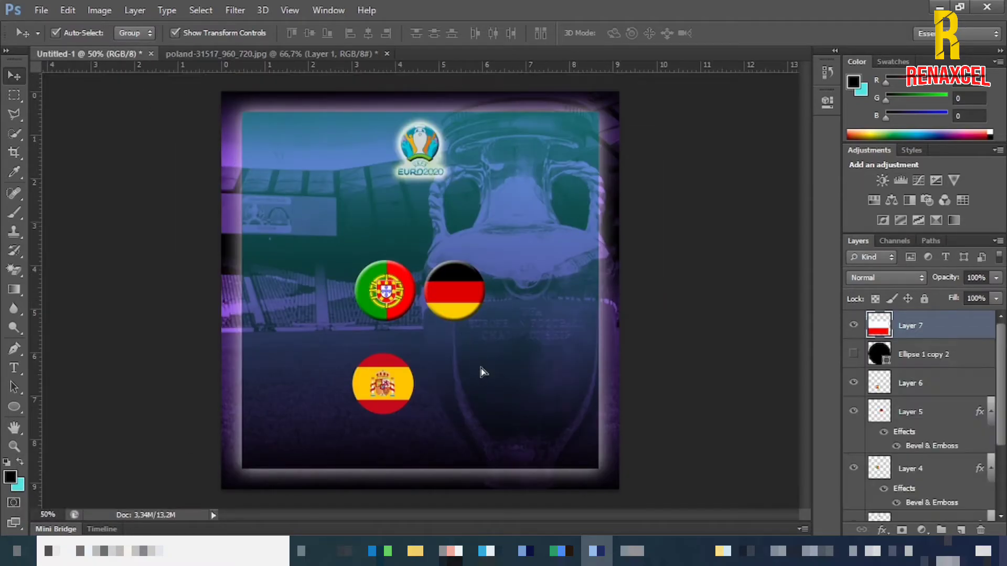
# Scale the Poland flag down and place it to the right of the round Spain flag
pyautogui.hotkey('ctrl', 't')
pyautogui.moveTo(574, 235); pyautogui.dragTo(483, 289)
pyautogui.moveTo(461, 341); pyautogui.dragTo(562, 373)
pyautogui.click(741, 33)
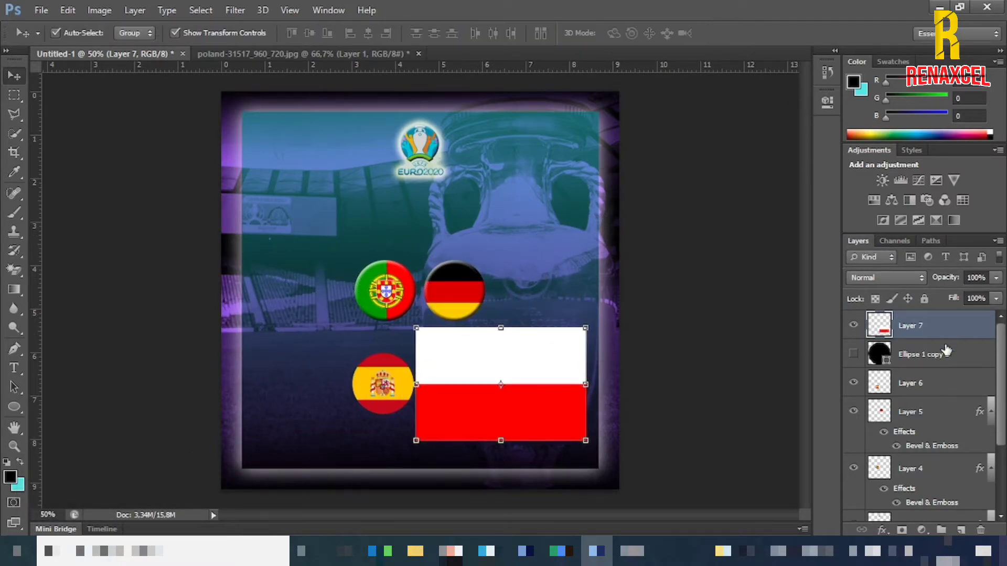
# Show and duplicate the Ellipse 1 copy 2 circle, hide the duplicate, and place Layer 7 directly above Ellipse 1 copy 2
pyautogui.click(854, 354)
pyautogui.click(921, 362)
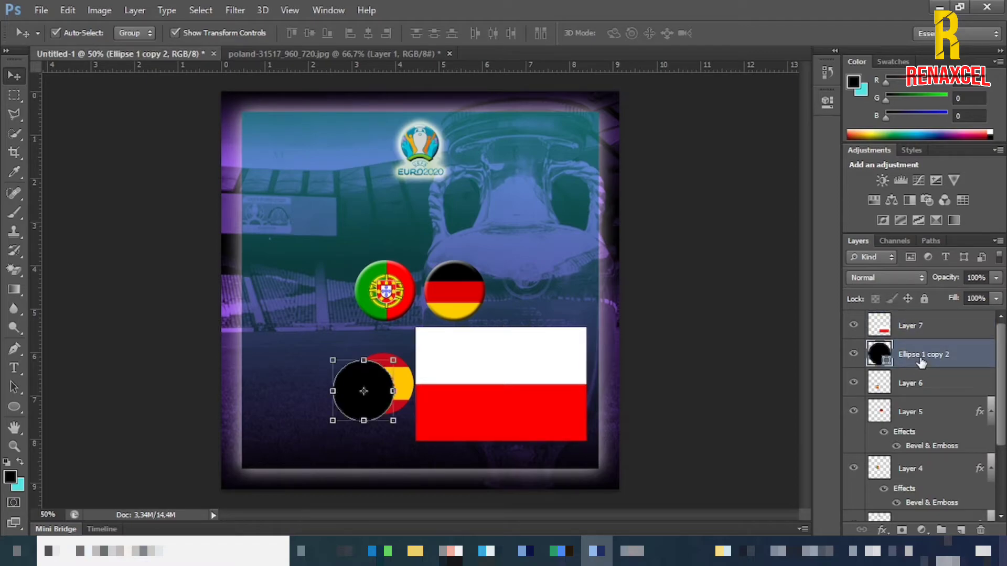
pyautogui.hotkey('ctrl', 'j')
pyautogui.click(854, 357)
pyautogui.moveTo(900, 327); pyautogui.dragTo(902, 361)
# Move the Poland flag over the black circle and clip it to Ellipse 1 copy 2
pyautogui.moveTo(547, 367); pyautogui.dragTo(410, 374)
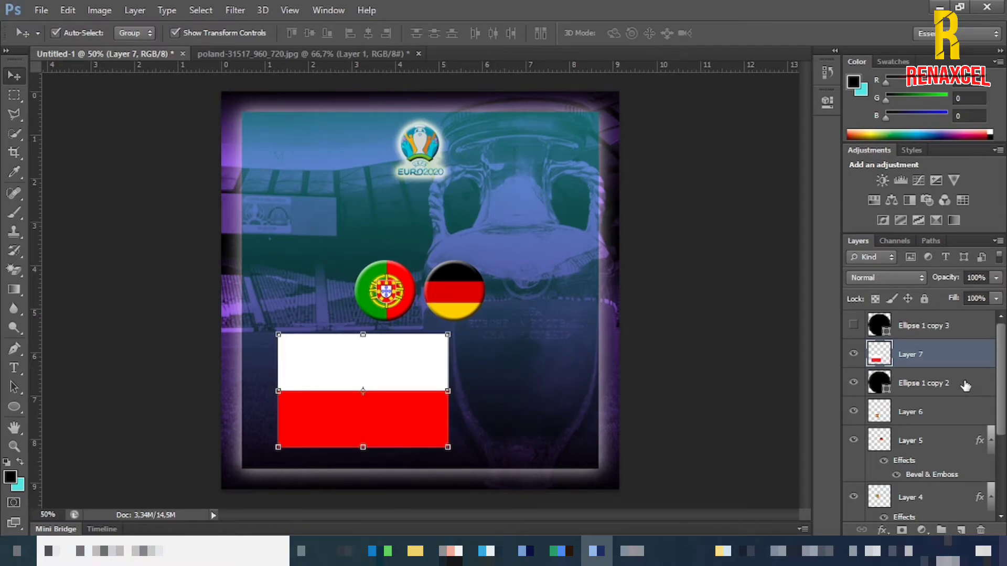
pyautogui.keyDown('ctrl'); pyautogui.click(961, 383); pyautogui.keyUp('ctrl')
pyautogui.click(961, 384)
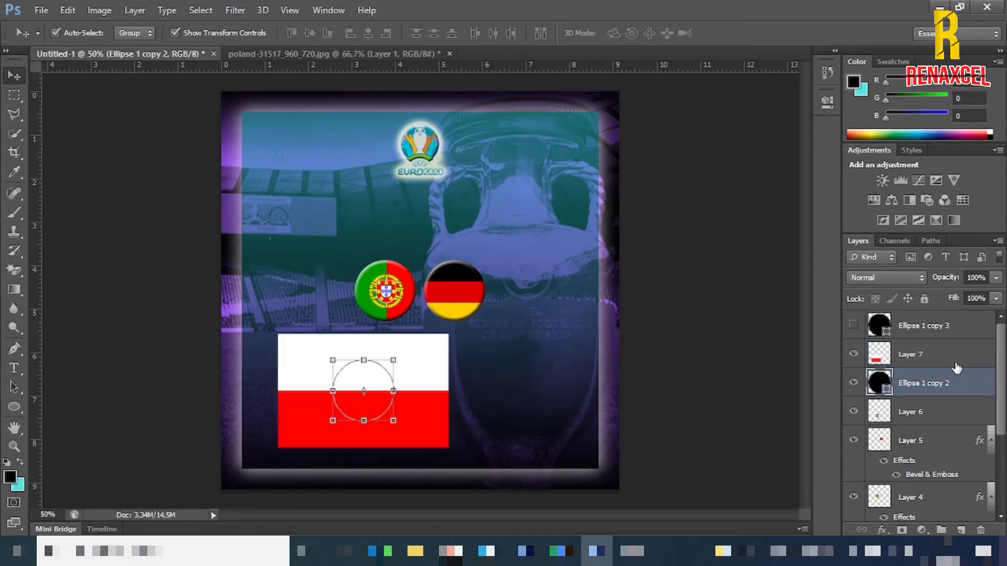
pyautogui.click(955, 365)
pyautogui.press('shift+super')
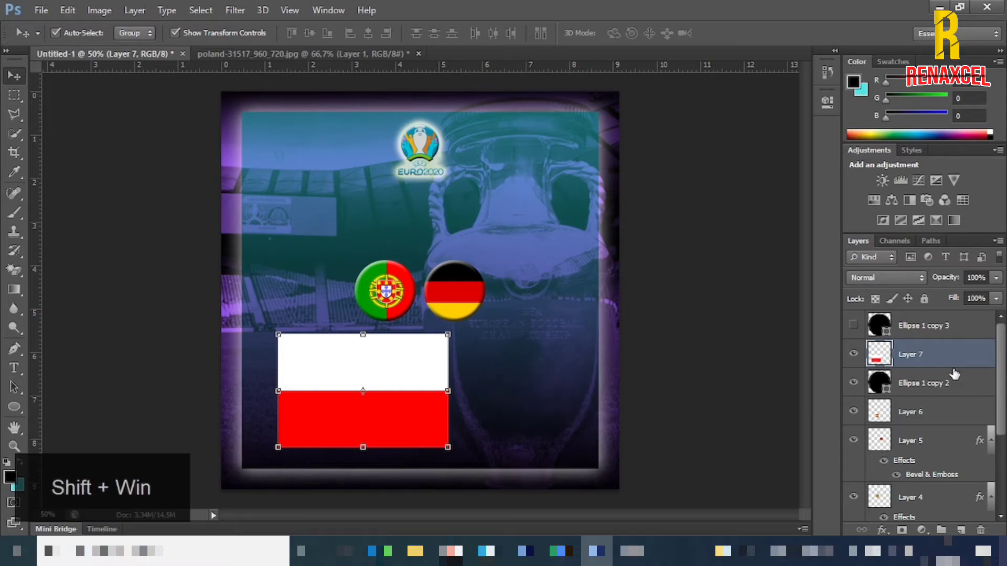
pyautogui.keyDown('alt'); pyautogui.click(954, 370); pyautogui.keyUp('alt')
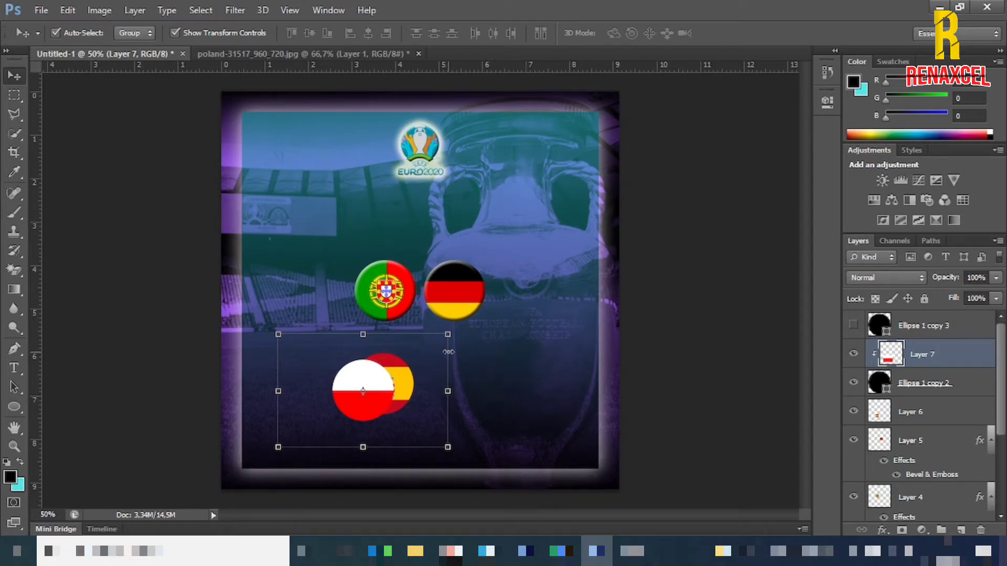
# Merge the clipped Poland flag with its circle and move it beside the Spain flag at X 633 px, Y 793 px
pyautogui.keyDown('shift'); pyautogui.click(962, 392); pyautogui.keyUp('shift')
pyautogui.hotkey('ctrl', 'e')
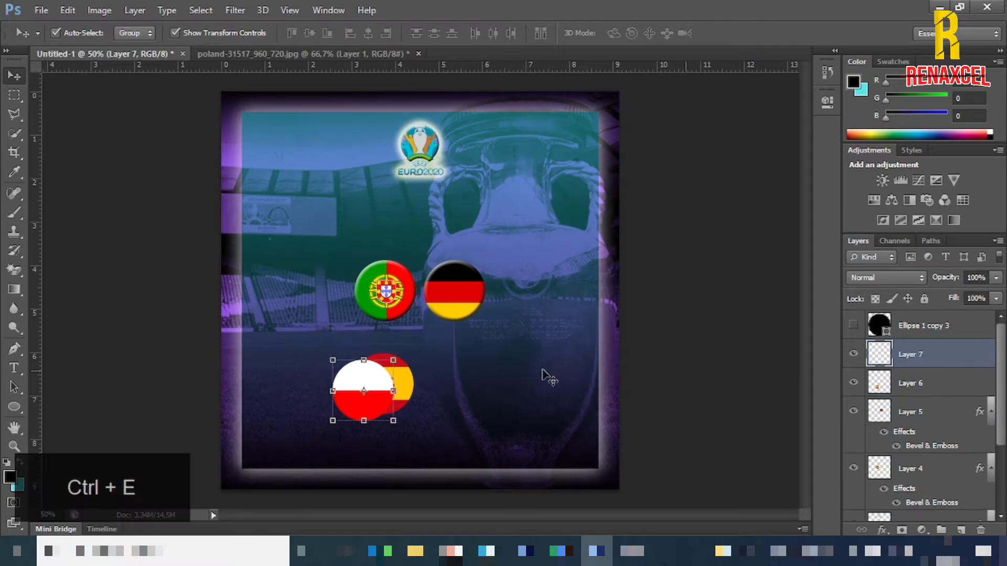
pyautogui.hotkey('ctrl', 't')
pyautogui.moveTo(383, 375); pyautogui.dragTo(472, 370)
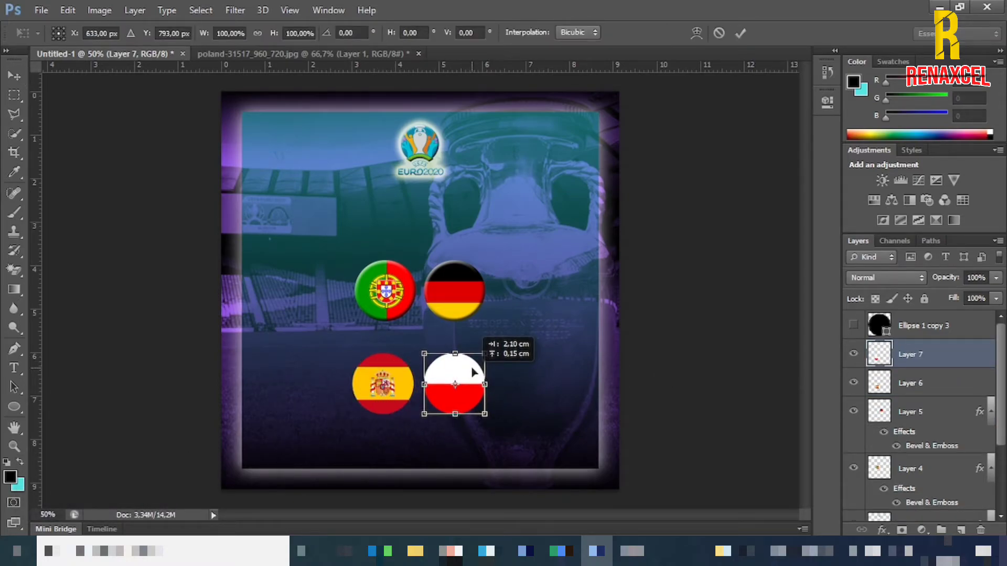
pyautogui.click(740, 35)
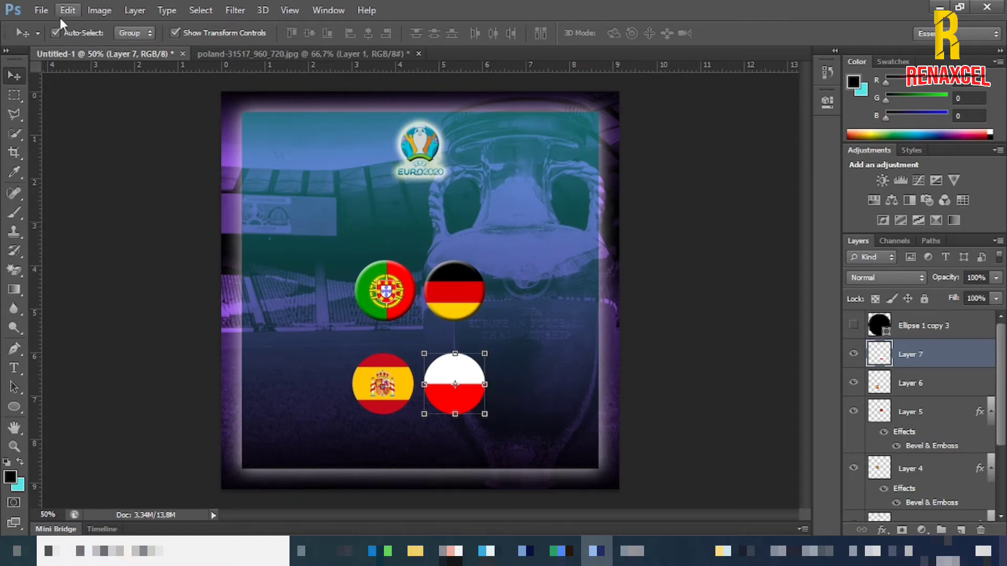
pyautogui.click(41, 10)
pyautogui.click(56, 39)
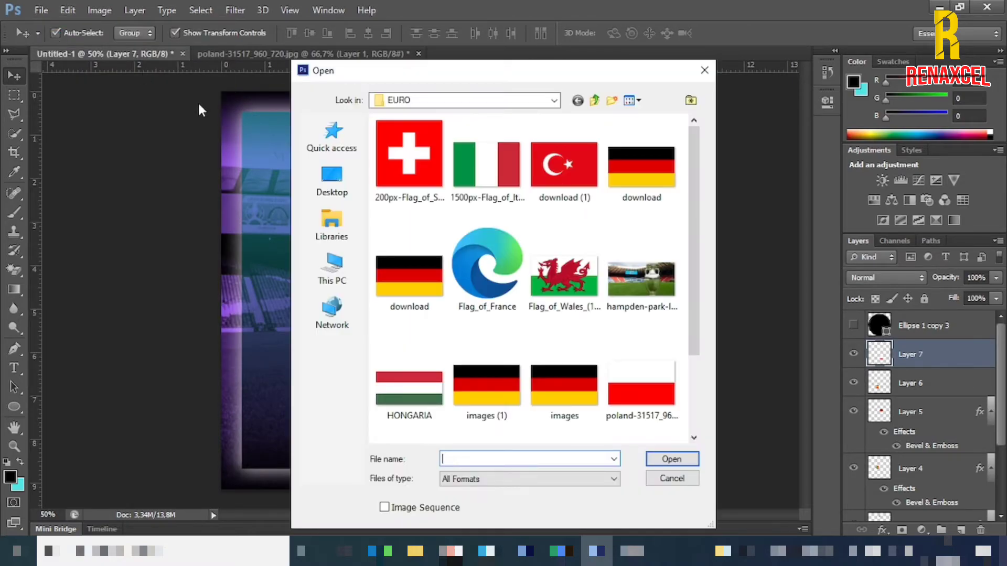
pyautogui.scroll(-2, 524, 283)
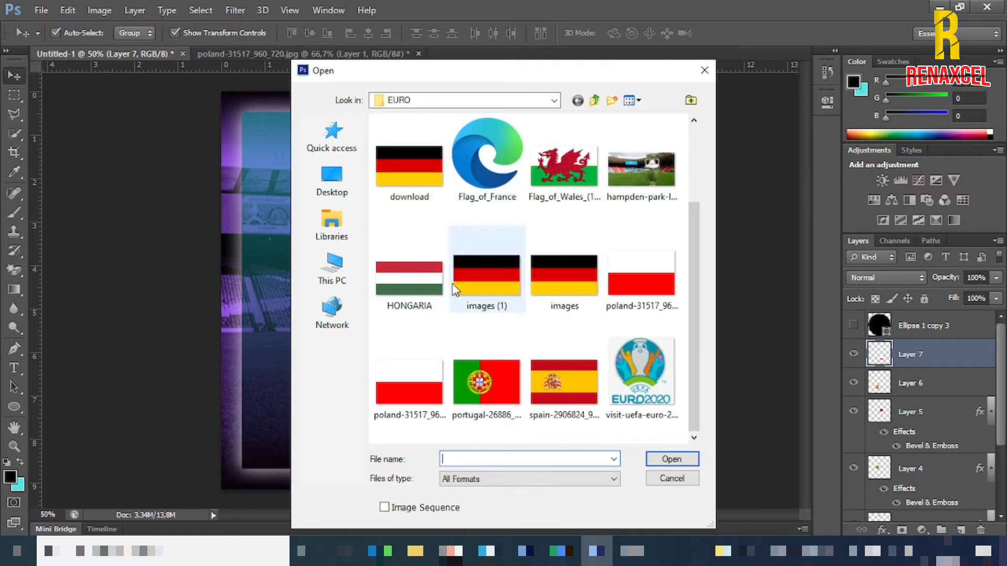
pyautogui.scroll(2, 454, 289)
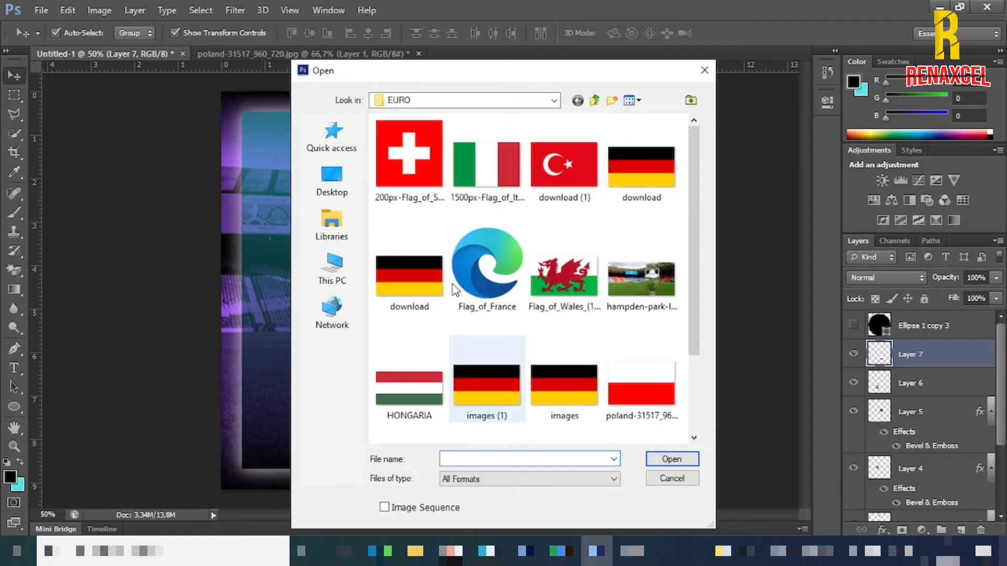
pyautogui.click(502, 183)
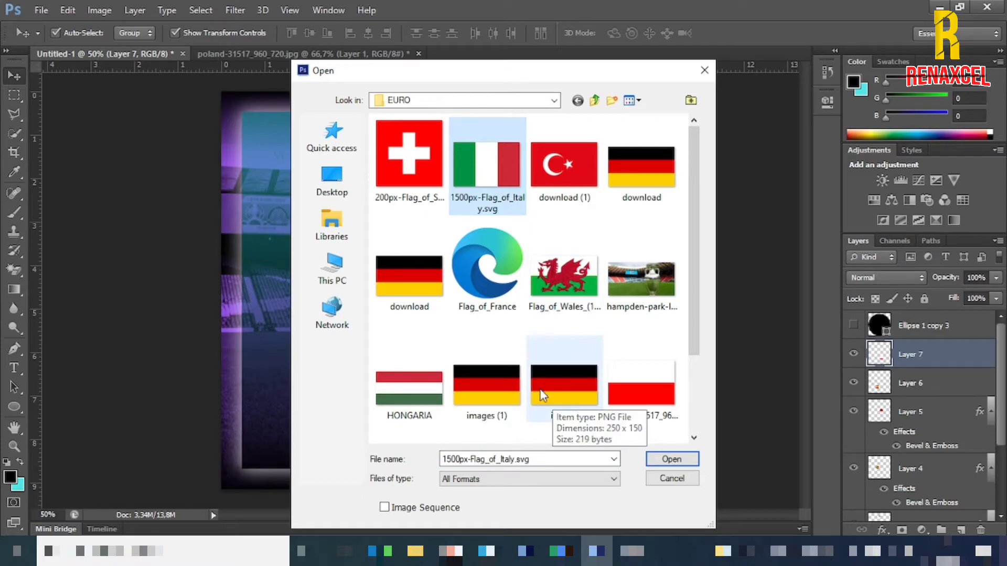
pyautogui.scroll(-2, 420, 373)
pyautogui.click(414, 300)
pyautogui.scroll(1, 420, 302)
pyautogui.scroll(-1, 478, 304)
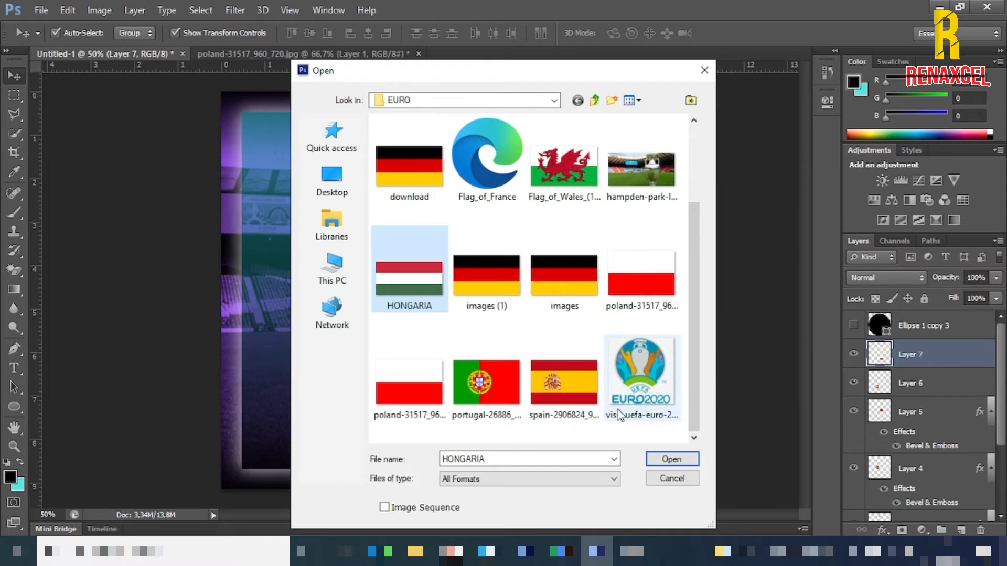
pyautogui.scroll(1, 616, 404)
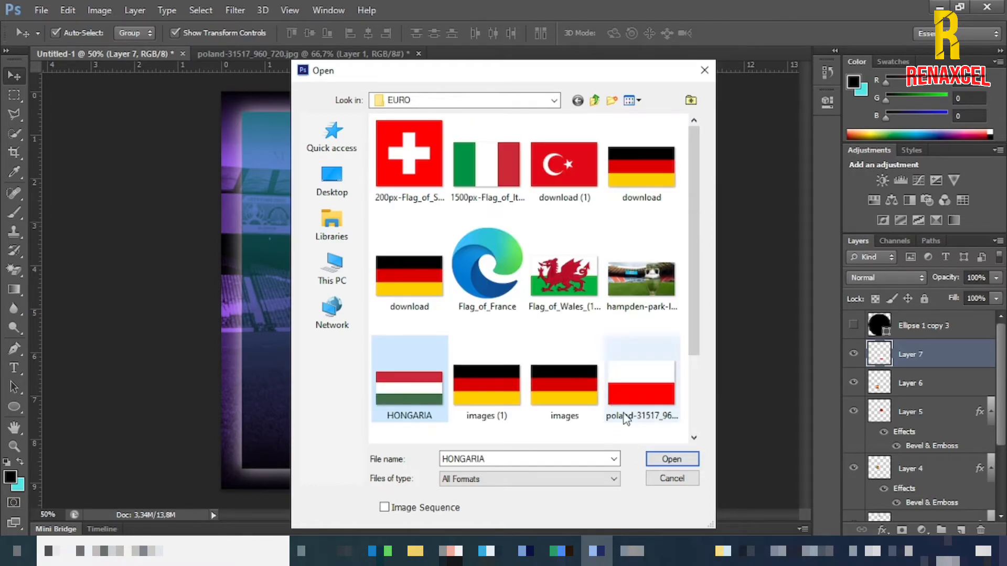
pyautogui.click(666, 478)
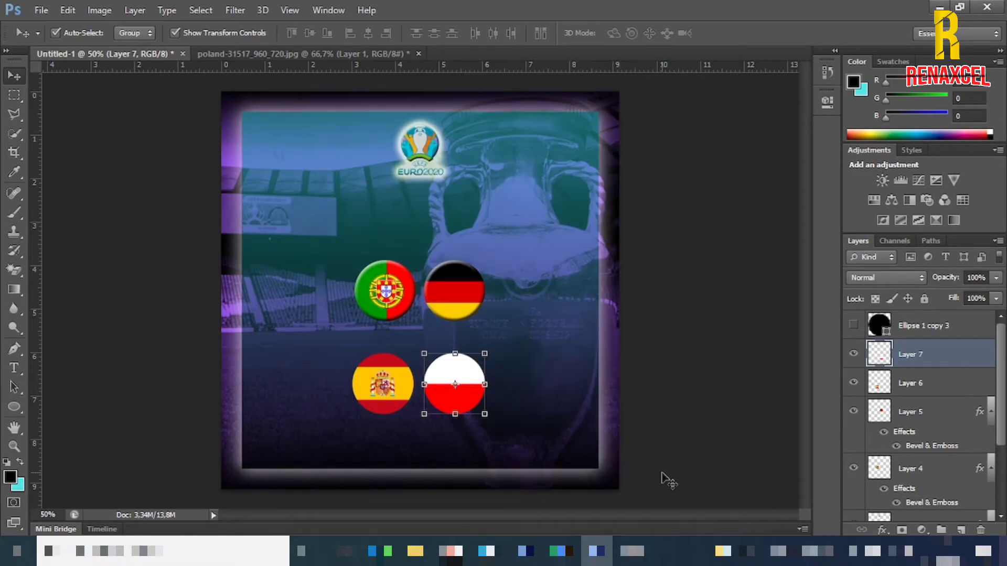
pyautogui.click(675, 411)
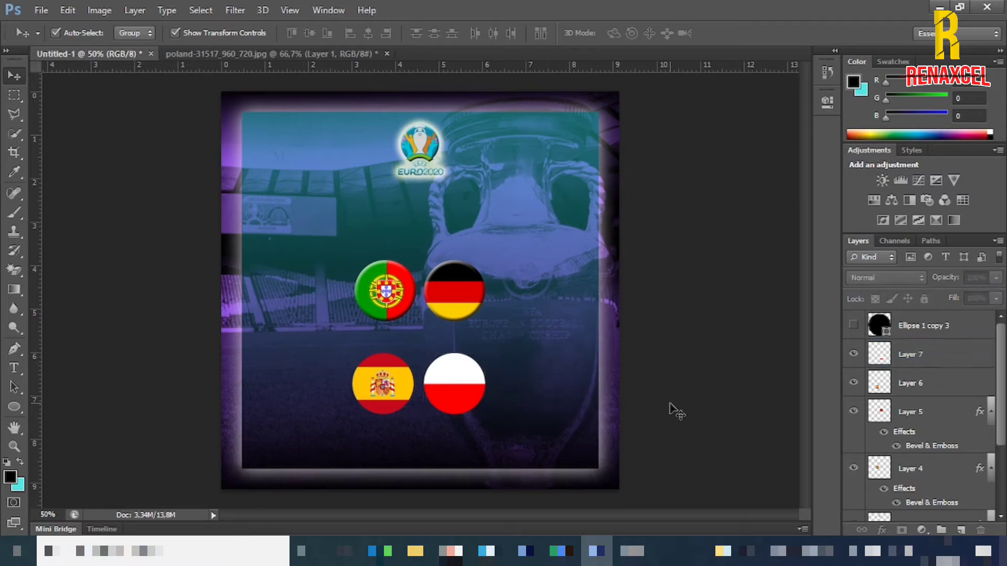
# Move the Portugal and Germany flags together up beneath the EURO2020 logo, to X 550.5 px, Y 352 px
pyautogui.click(922, 362)
pyautogui.keyDown('ctrl'); pyautogui.click(923, 383); pyautogui.keyUp('ctrl')
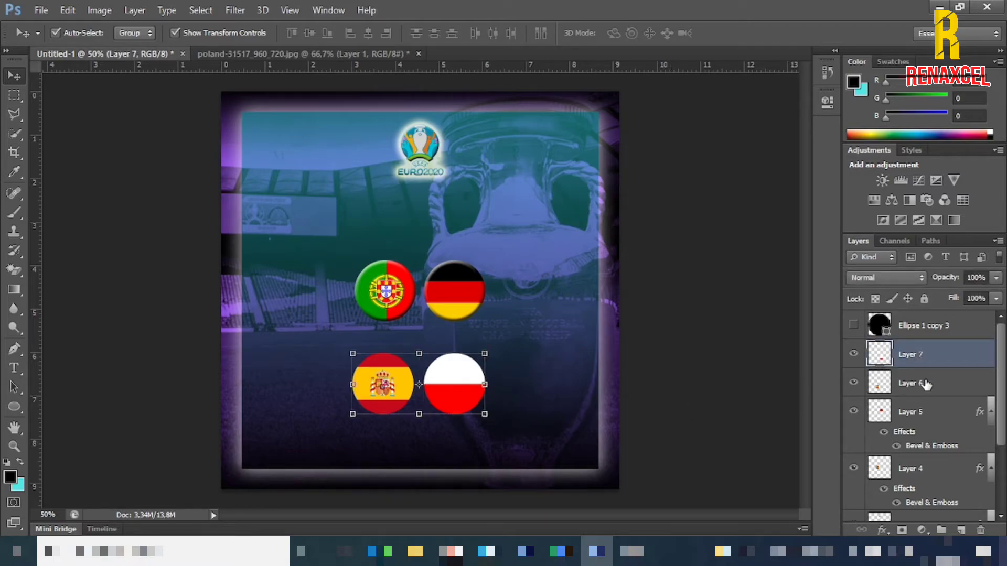
pyautogui.click(917, 414)
pyautogui.keyDown('ctrl'); pyautogui.click(921, 469); pyautogui.keyUp('ctrl')
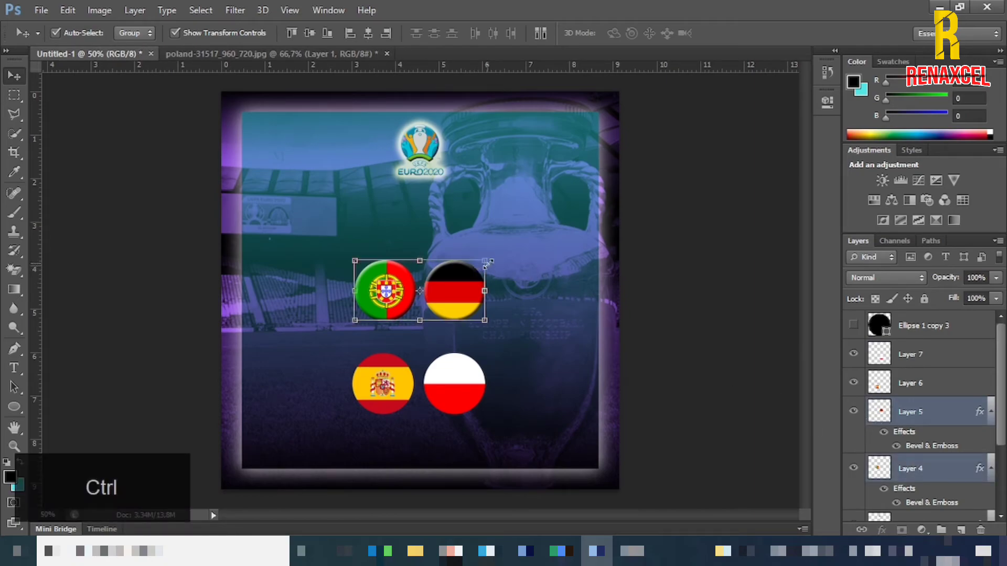
pyautogui.hotkey('ctrl', 't')
pyautogui.moveTo(474, 270); pyautogui.dragTo(466, 224)
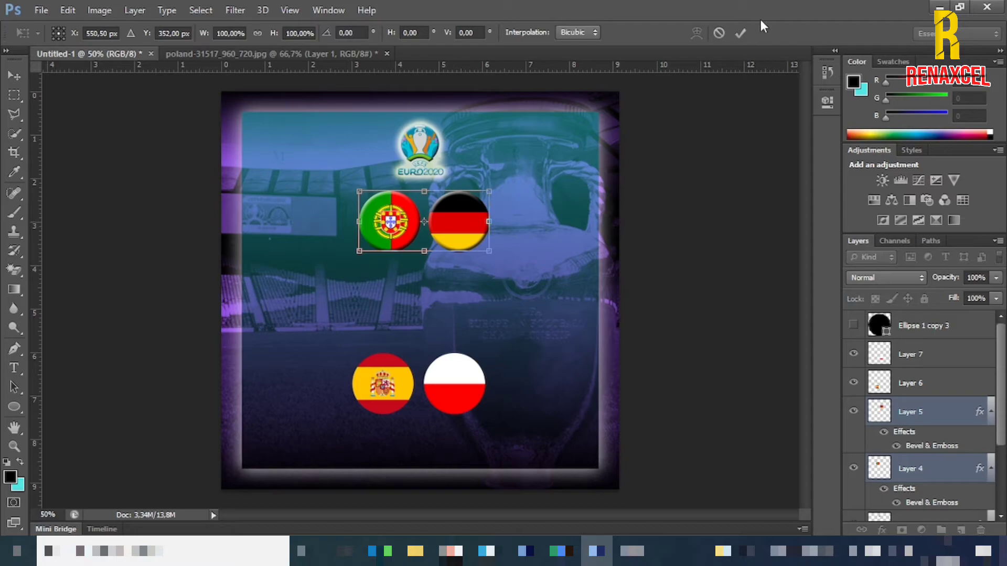
pyautogui.click(740, 33)
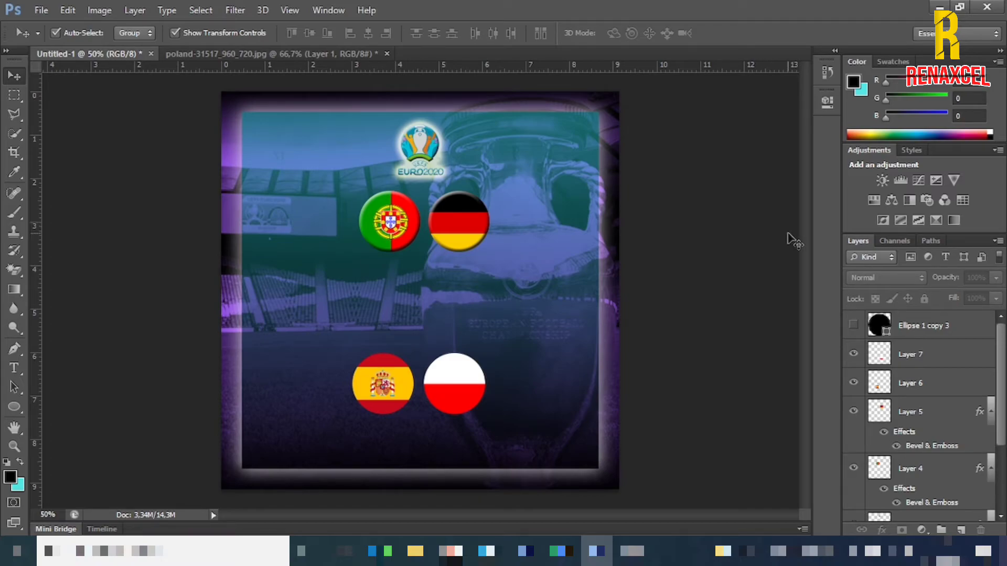
# Add the text "19/06" in Arial Bold 12 pt between the upper and lower flag pairs
pyautogui.click(14, 366)
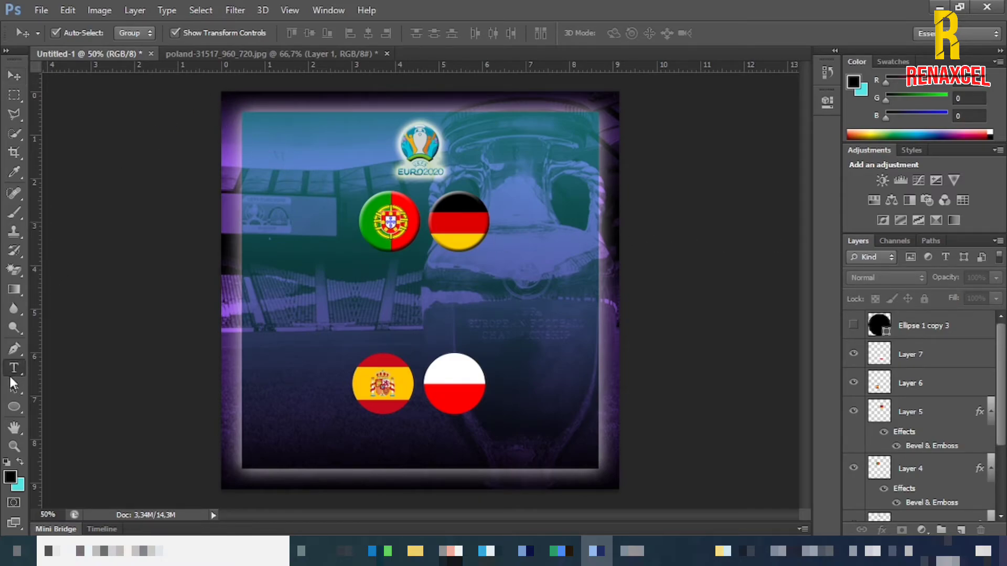
pyautogui.click(412, 301)
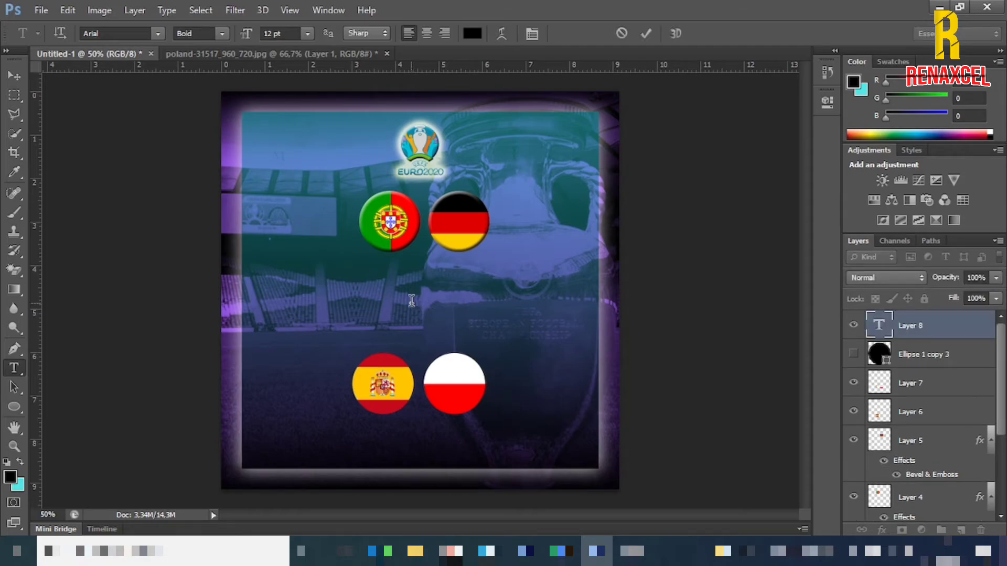
pyautogui.write('19')
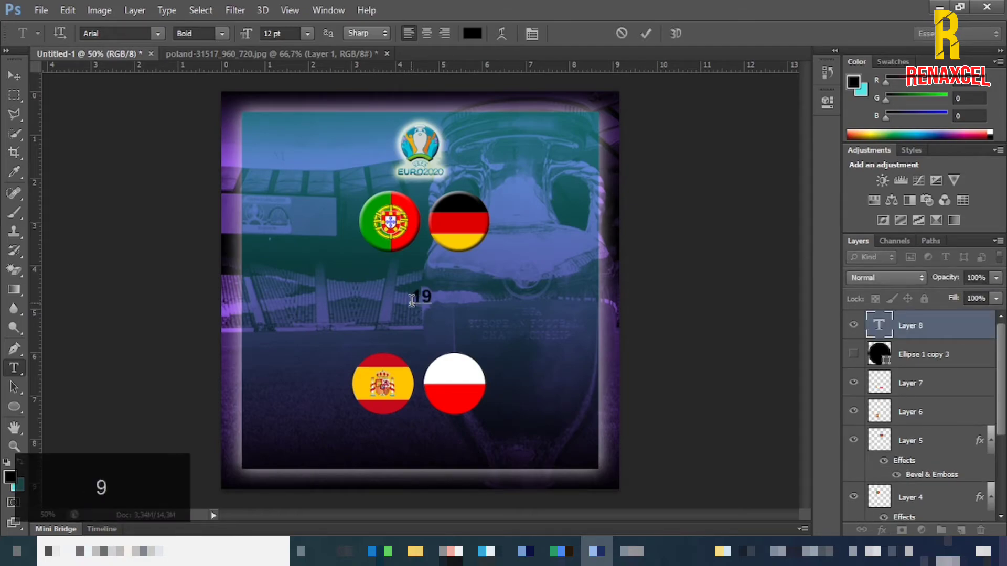
pyautogui.write('/06')
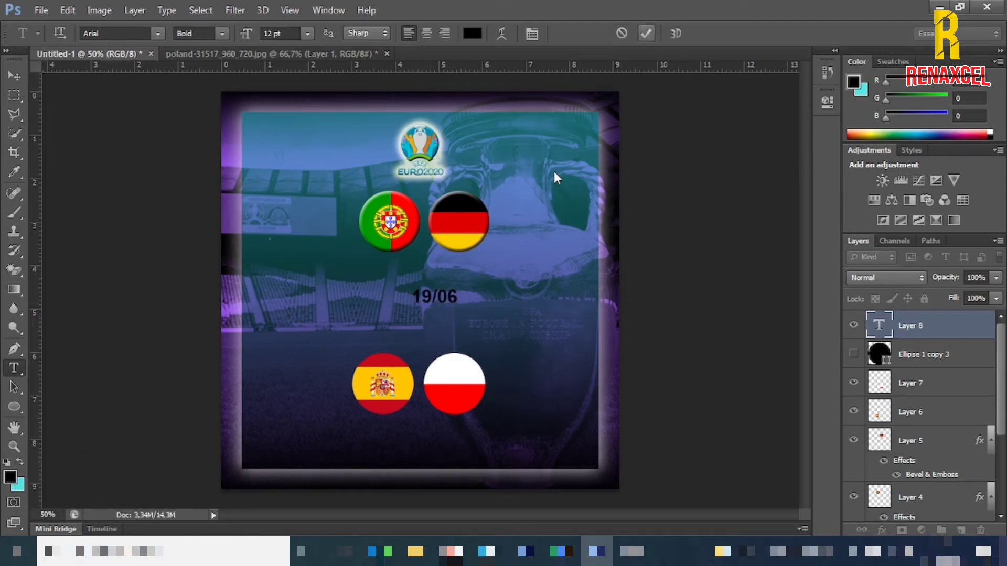
# Change the colour of the 19/06 text to white (ffffff)
pyautogui.moveTo(457, 296); pyautogui.dragTo(393, 264)
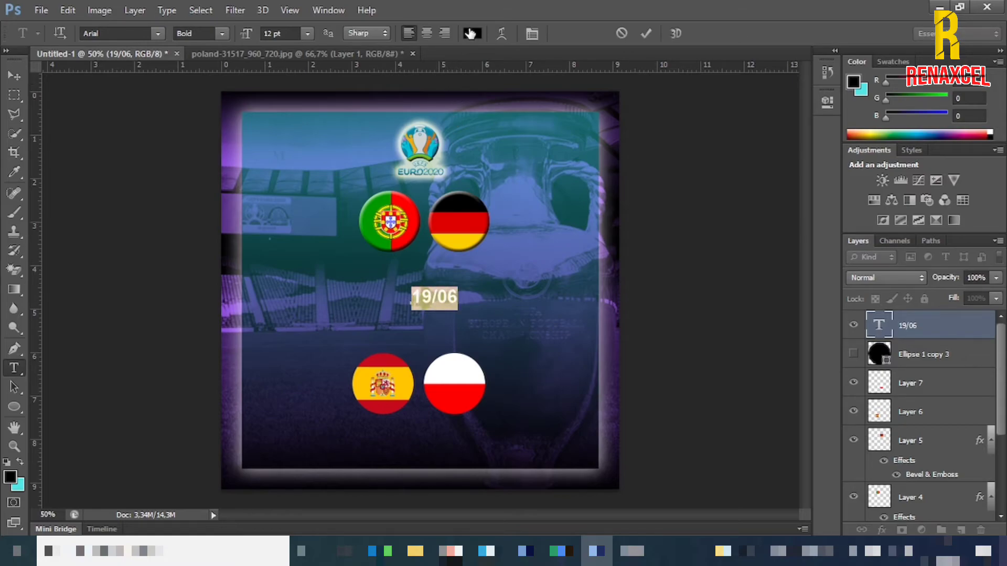
pyautogui.click(470, 35)
pyautogui.moveTo(591, 151); pyautogui.dragTo(546, 90)
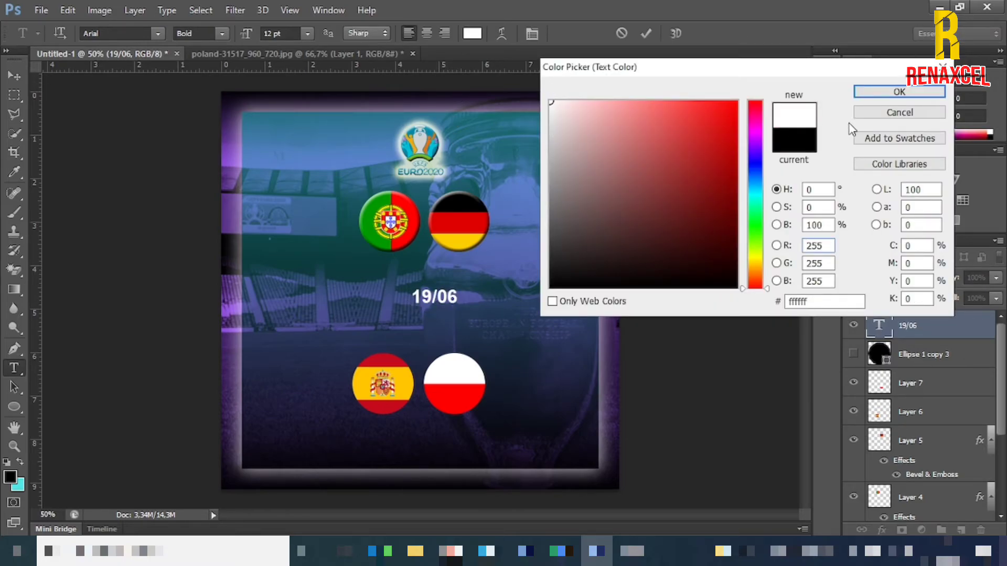
pyautogui.click(899, 92)
pyautogui.click(642, 36)
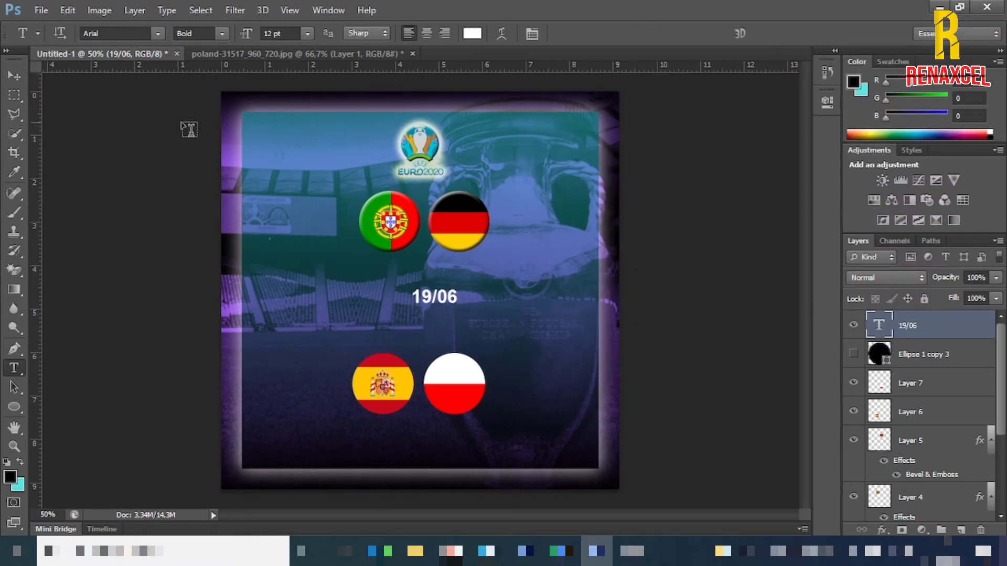
# Scale the 19/06 text to about 177% and place it just below the Portugal and Germany flags, at X 562.5 px, Y 507.5 px
pyautogui.click(16, 76)
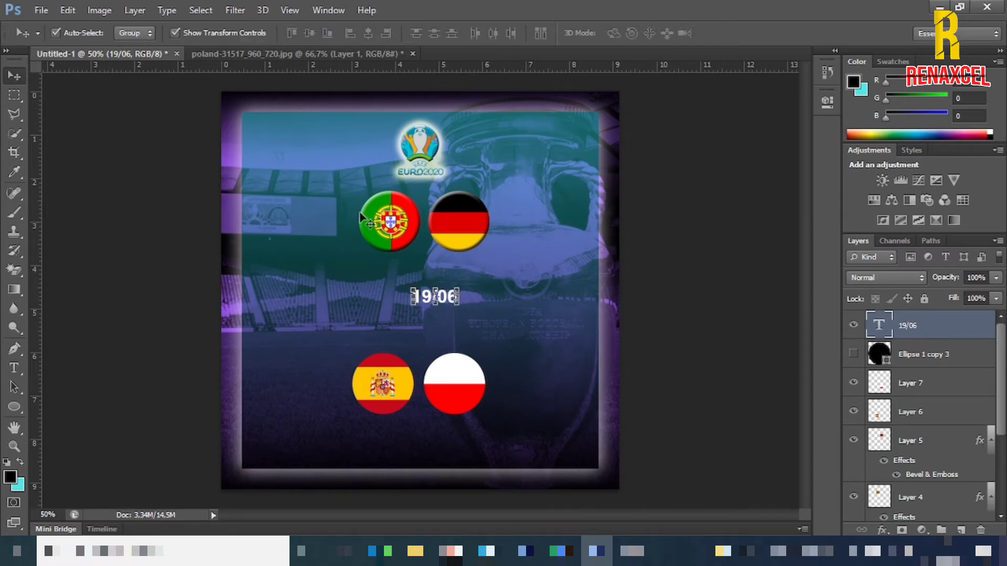
pyautogui.click(461, 286)
pyautogui.moveTo(461, 284)
pyautogui.mouseDown()
pyautogui.moveTo(477, 270)
pyautogui.moveTo(469, 284)
pyautogui.moveTo(454, 279)
pyautogui.mouseUp()
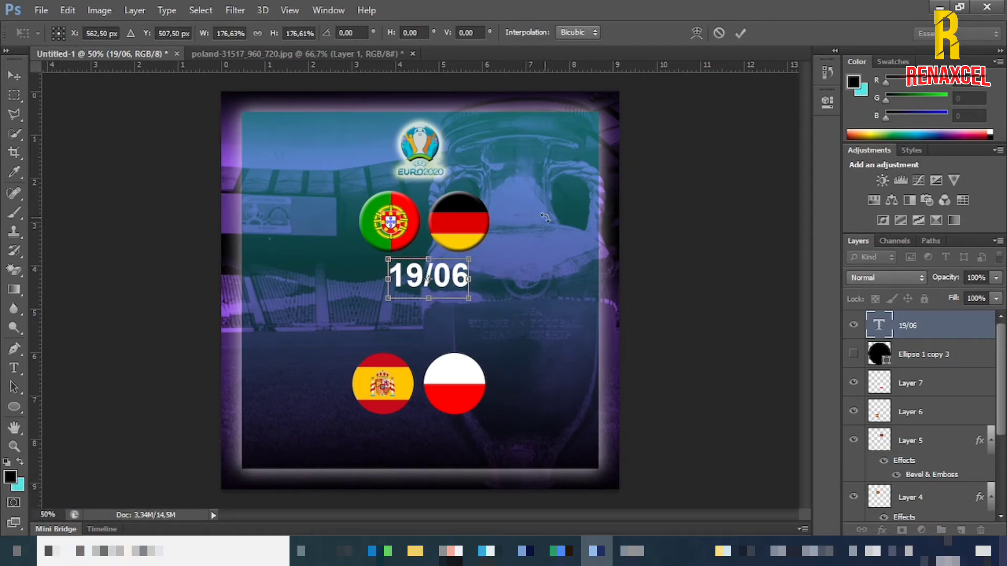
pyautogui.click(741, 33)
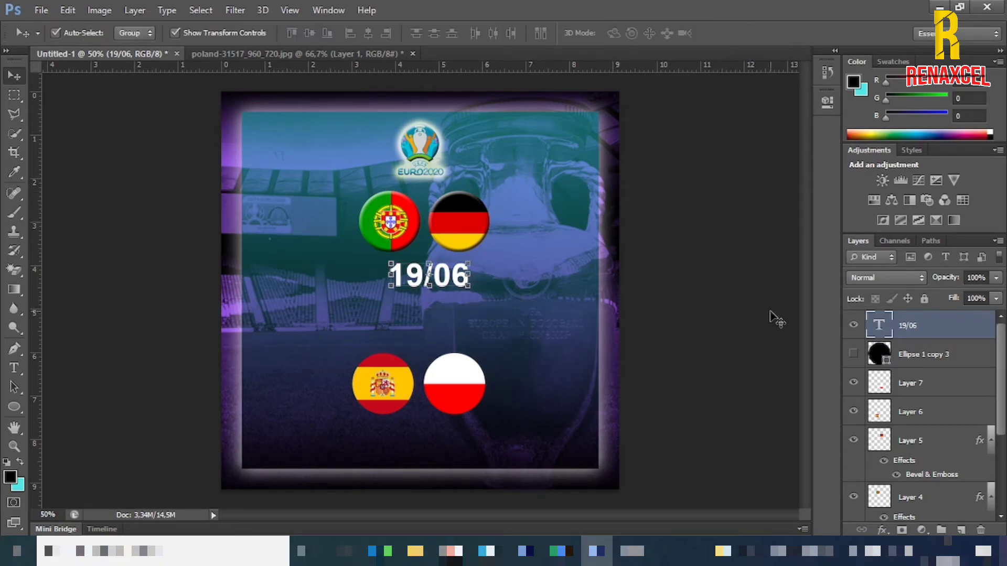
# Duplicate the 19/06 text layer and move the copy directly below the original, to X 569.5 px, Y 590.5 px
pyautogui.hotkey('ctrl', 'j')
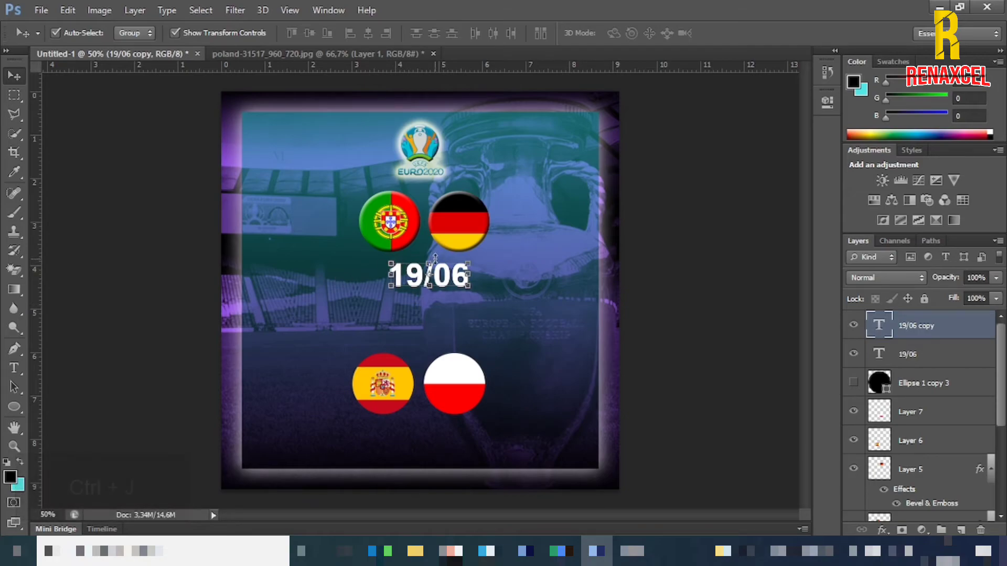
pyautogui.hotkey('ctrl', 't')
pyautogui.moveTo(444, 280); pyautogui.dragTo(446, 309)
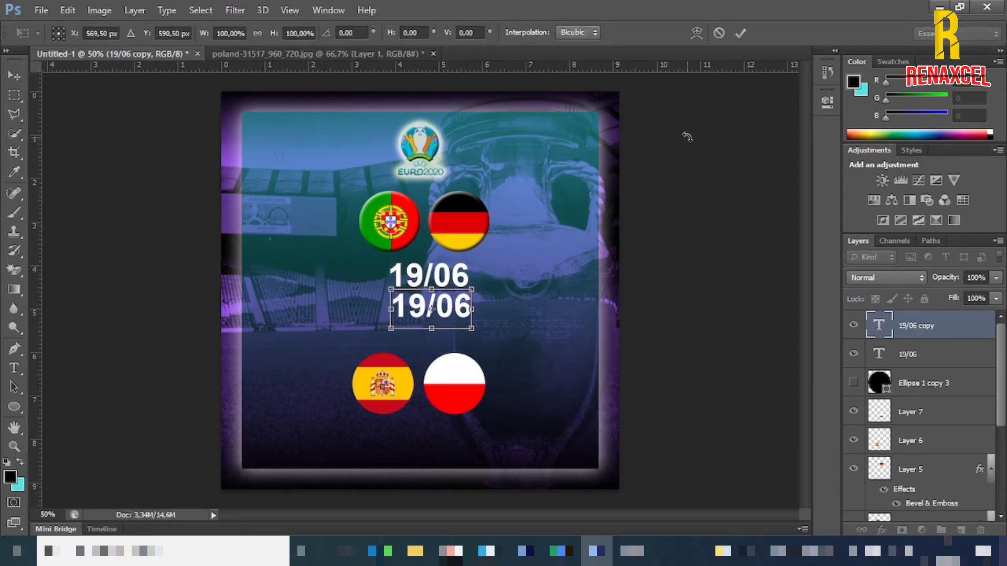
pyautogui.click(735, 34)
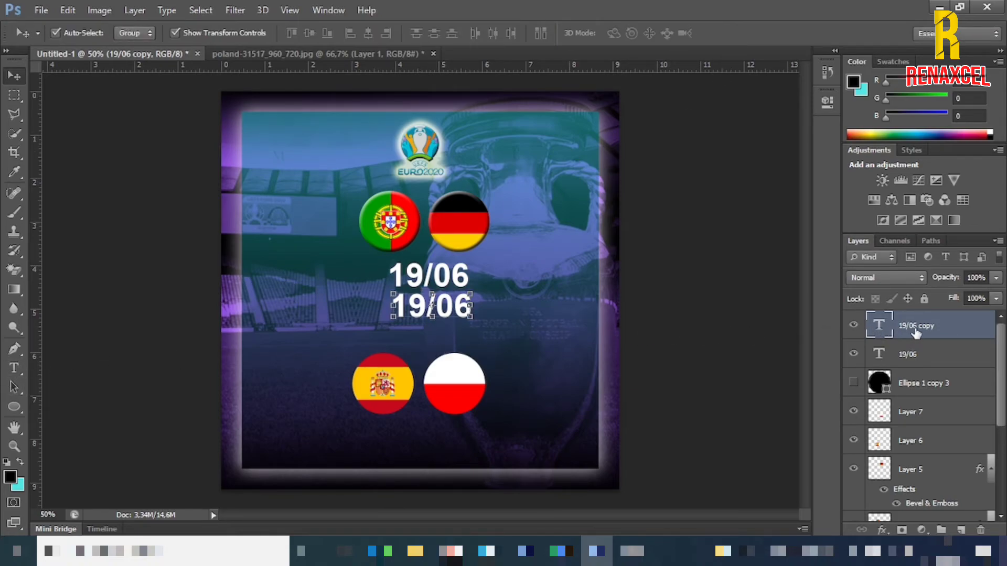
# Give the 19/06 copy a white outside stroke of 3 px and set its layer fill to 0%
pyautogui.doubleClick(949, 331)
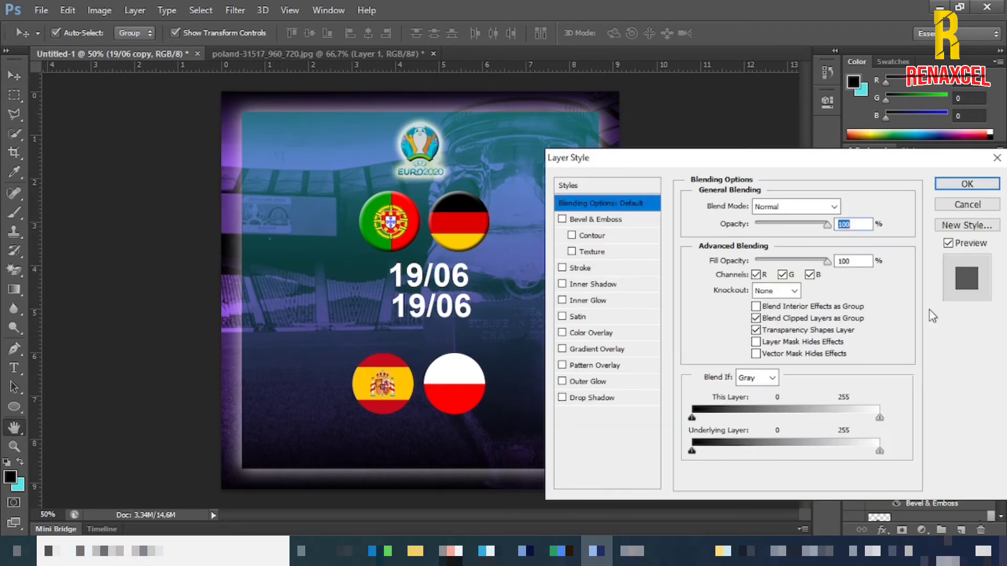
pyautogui.click(562, 268)
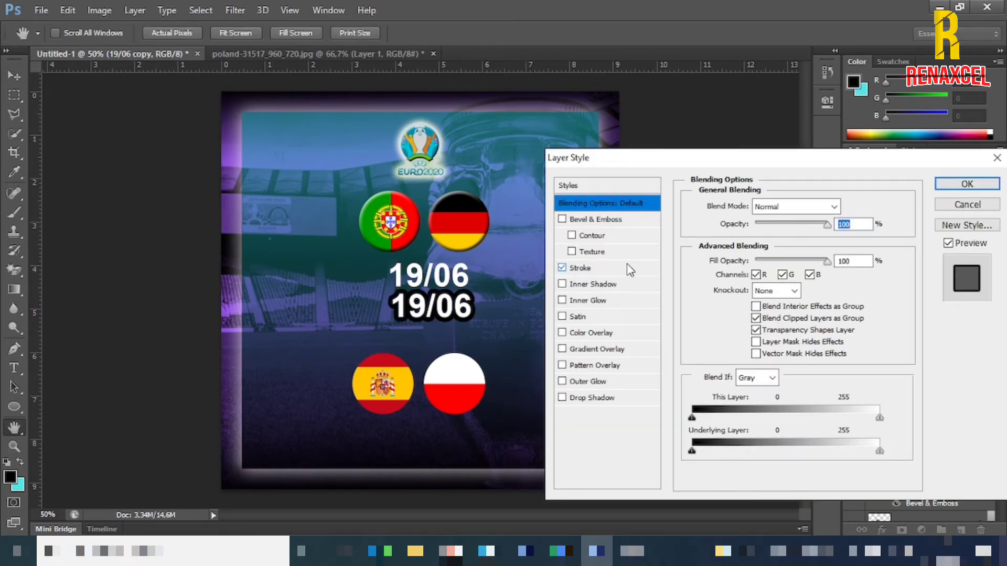
pyautogui.click(607, 269)
pyautogui.click(727, 307)
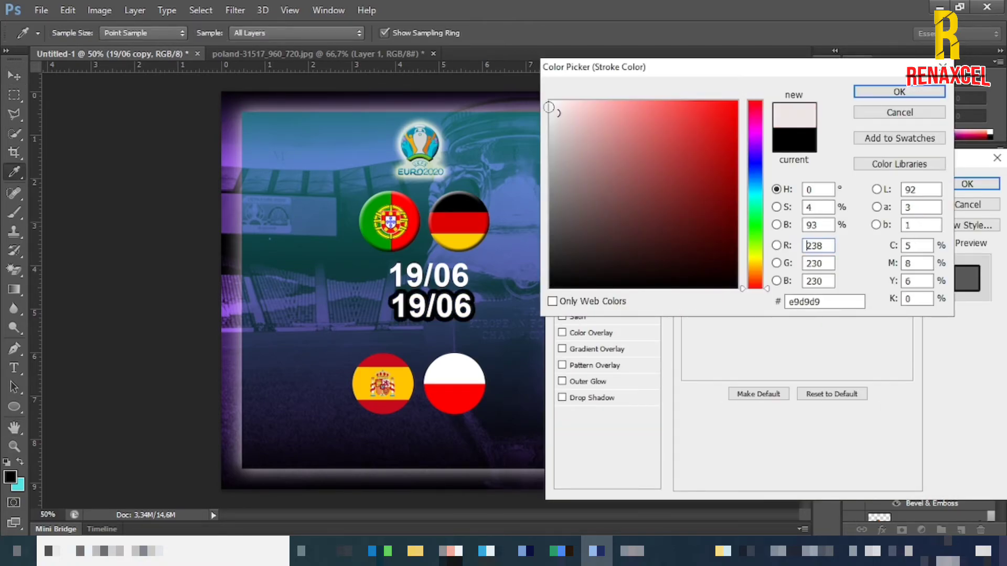
pyautogui.click(551, 102)
pyautogui.click(898, 93)
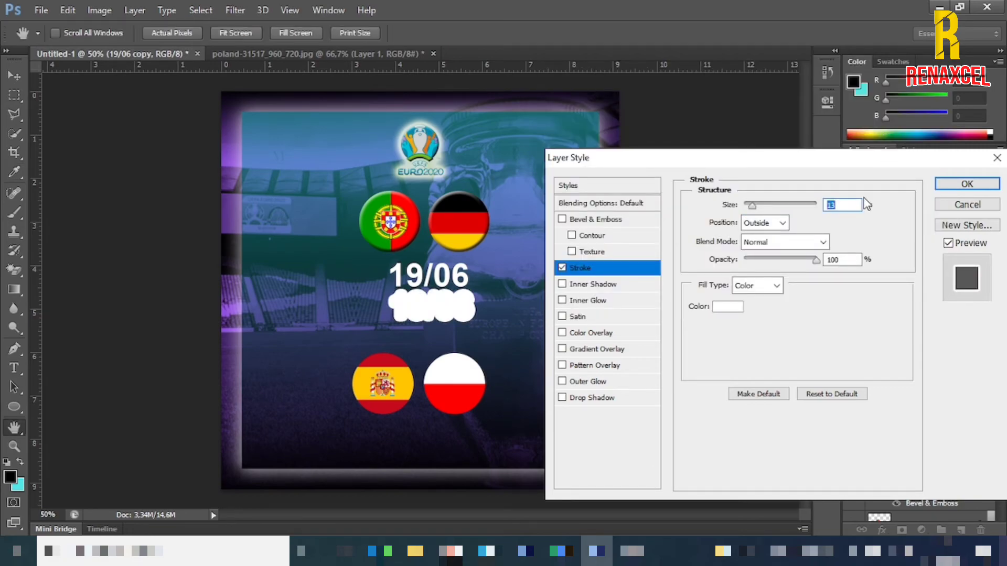
pyautogui.write('3')
pyautogui.click(967, 183)
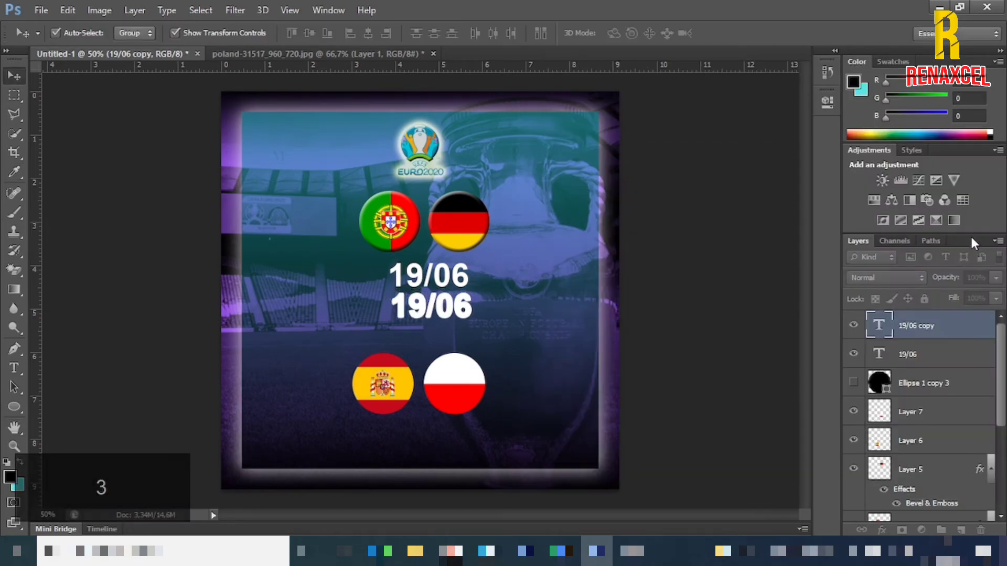
pyautogui.click(996, 300)
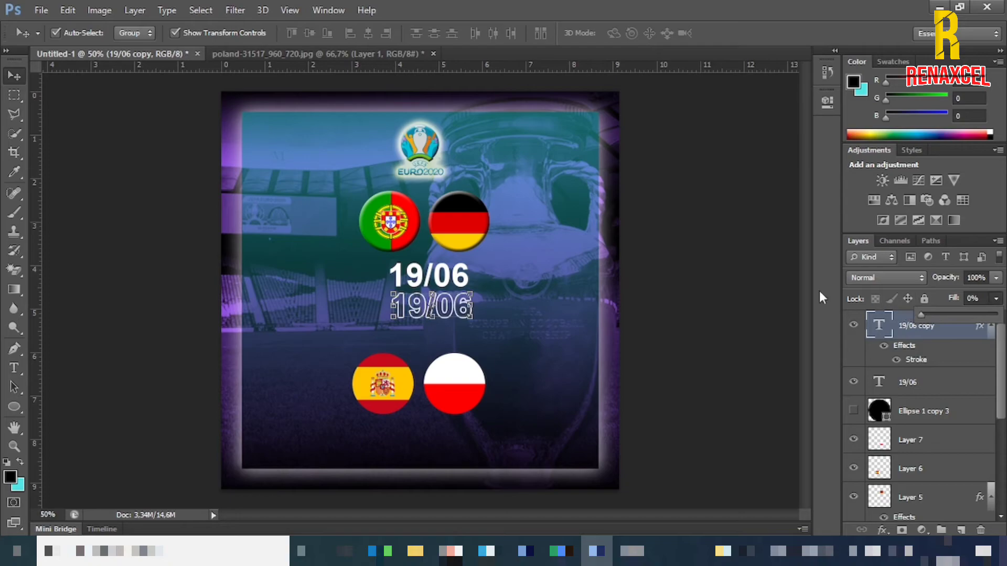
# Replace the text of the outlined 19/06 copy with "23.00"
pyautogui.click(14, 367)
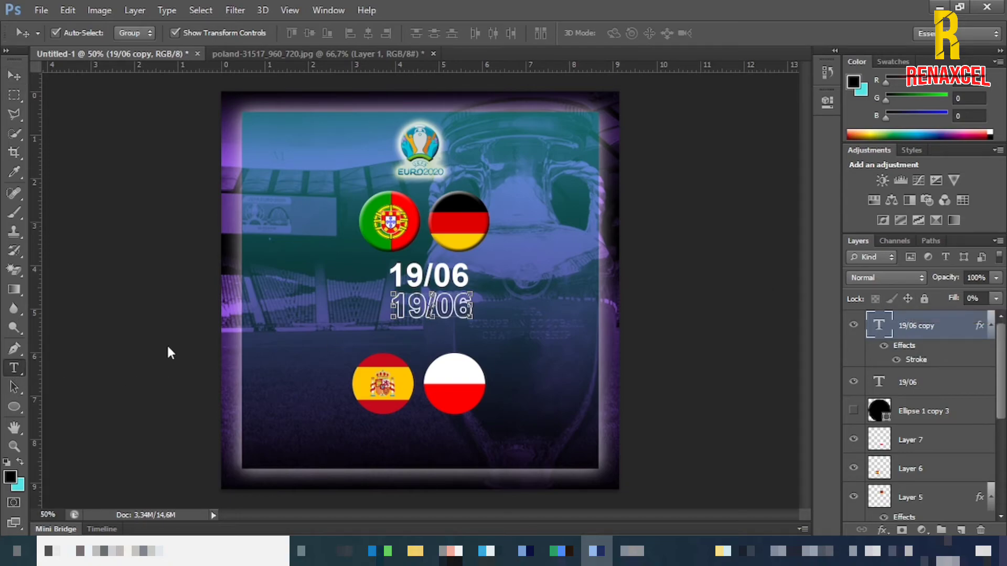
pyautogui.moveTo(393, 307); pyautogui.dragTo(540, 317)
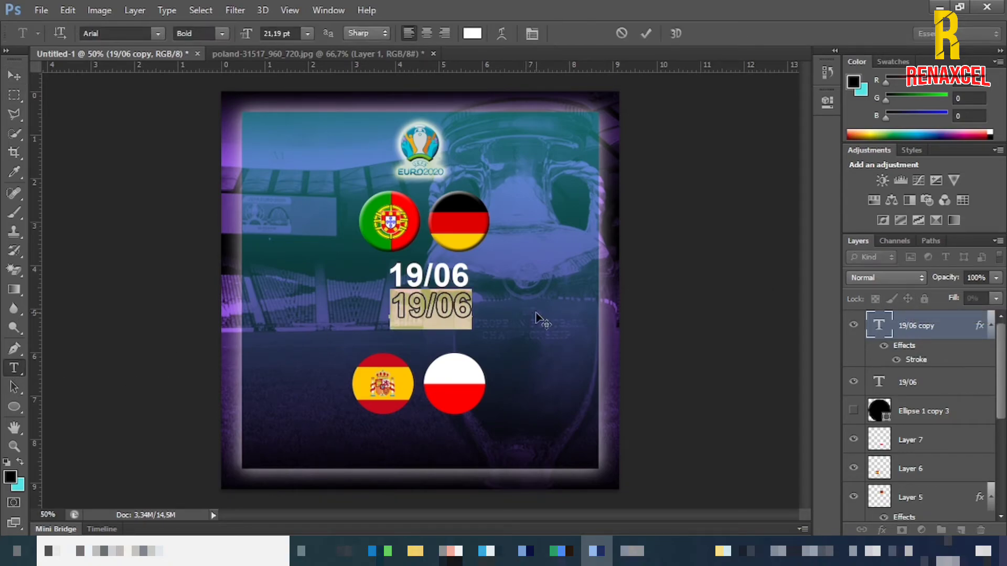
pyautogui.write('23.00')
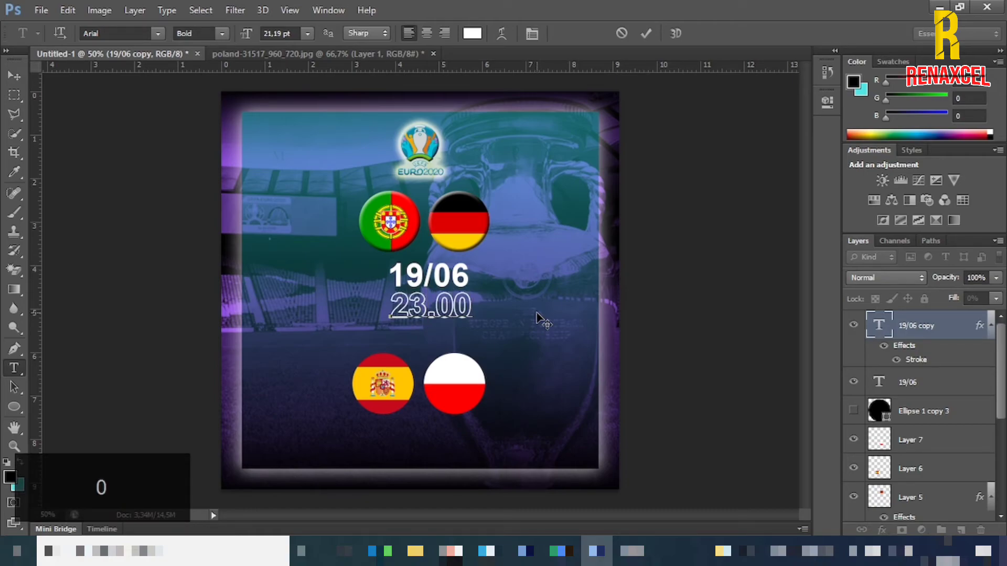
pyautogui.click(646, 32)
# Scale the 23.00 text down to about 85% and nudge it slightly left beneath 19/06
pyautogui.click(15, 75)
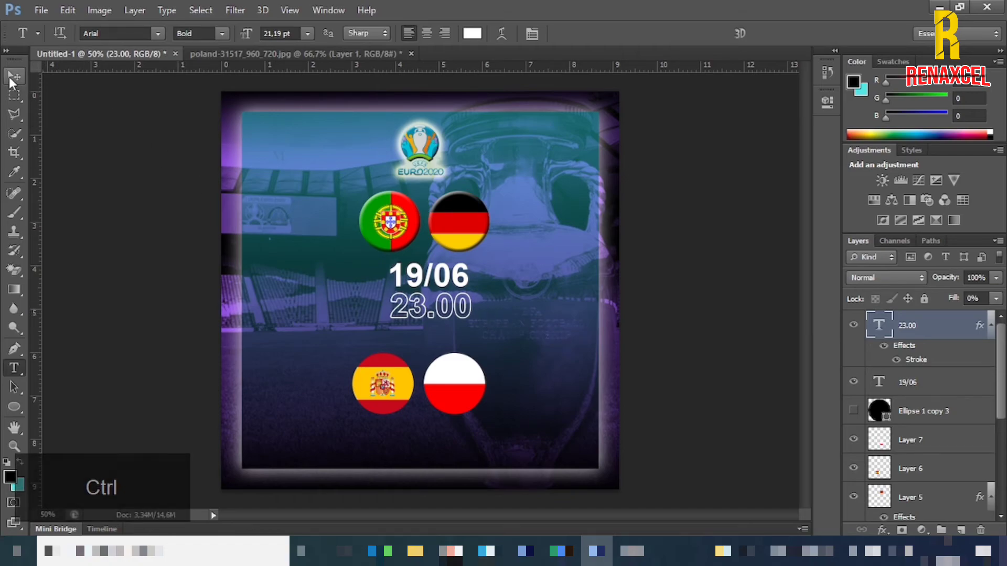
pyautogui.click(474, 320)
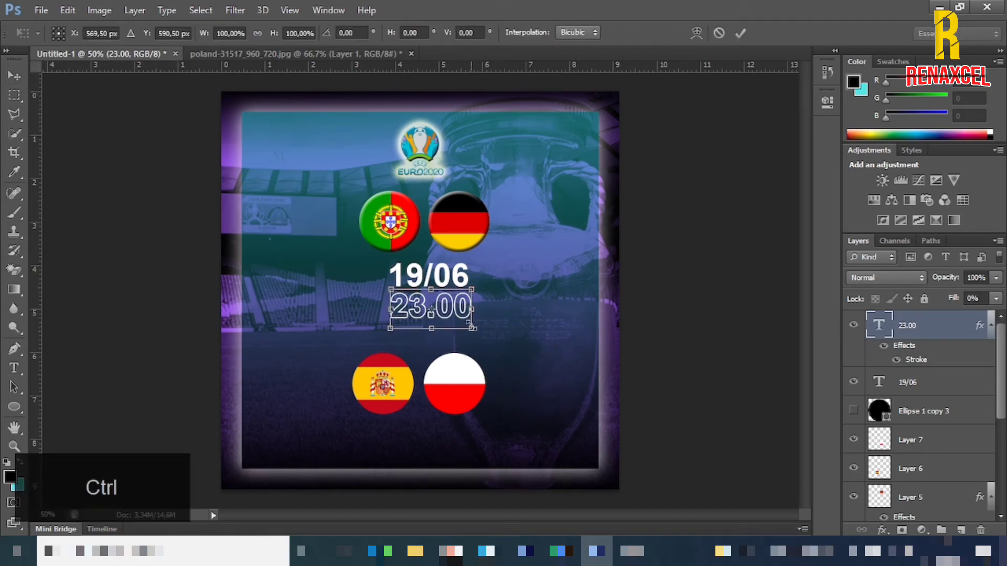
pyautogui.moveTo(473, 333); pyautogui.dragTo(460, 315)
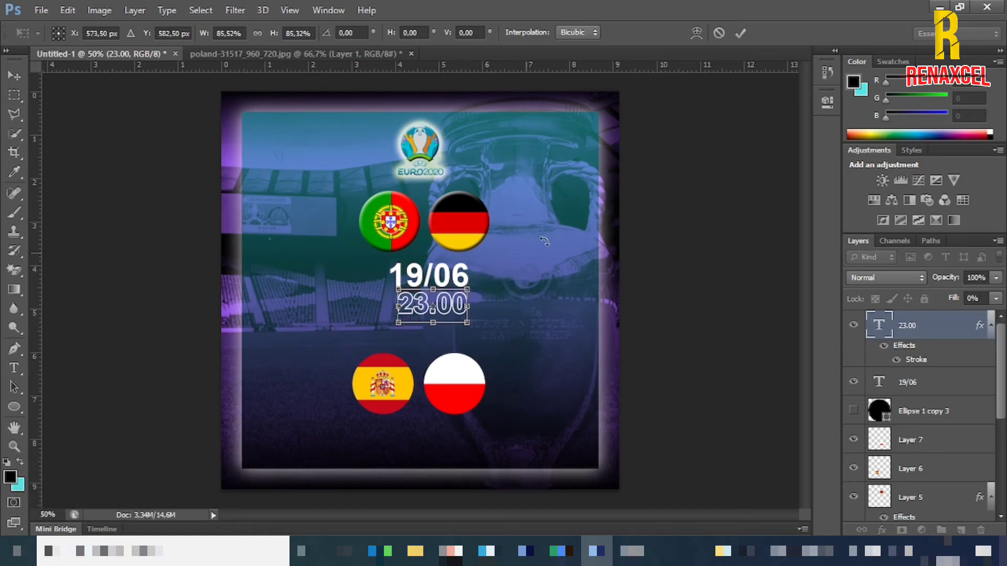
pyautogui.click(741, 36)
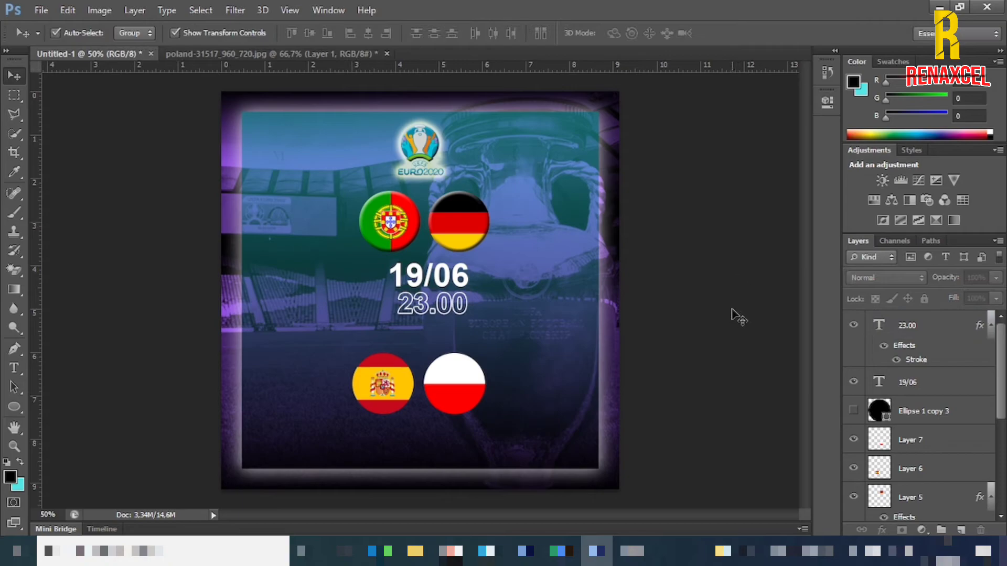
pyautogui.click(924, 335)
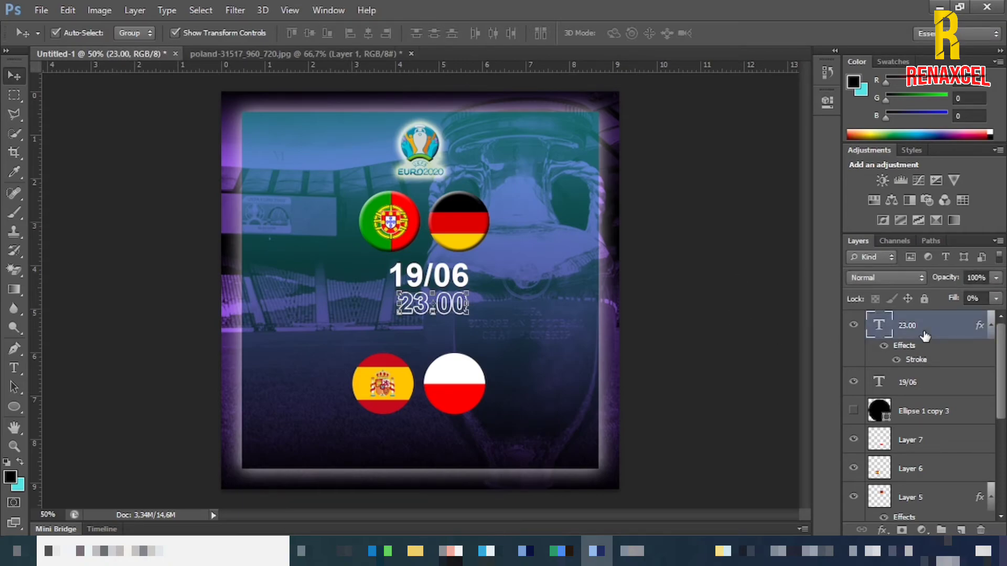
pyautogui.press('Left')
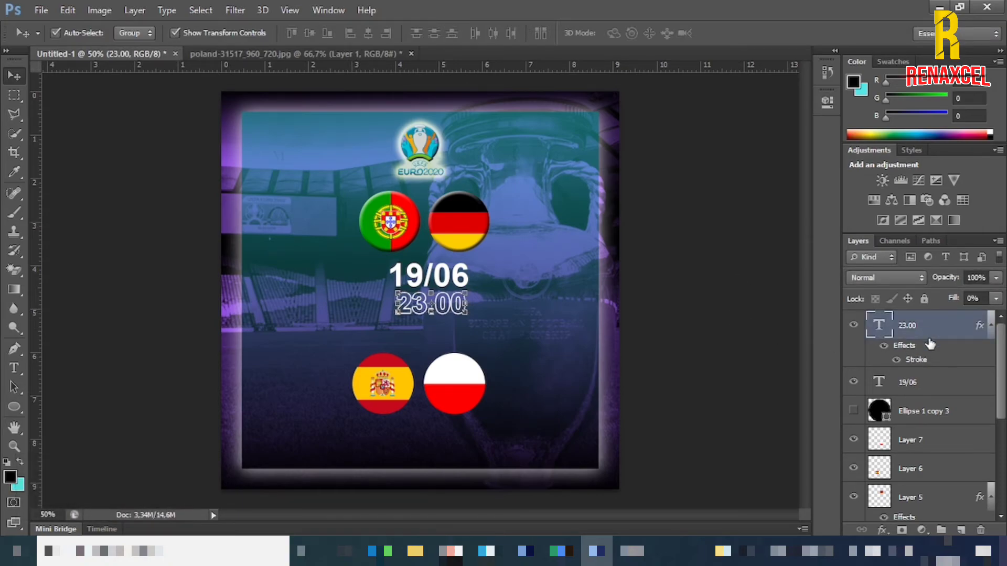
# Move the 23.00 and 19/06 texts together to X 550.5 px, Y 535.5 px, centred under the upper flags
pyautogui.keyDown('ctrl'); pyautogui.click(926, 382); pyautogui.keyUp('ctrl')
pyautogui.hotkey('ctrl', 't')
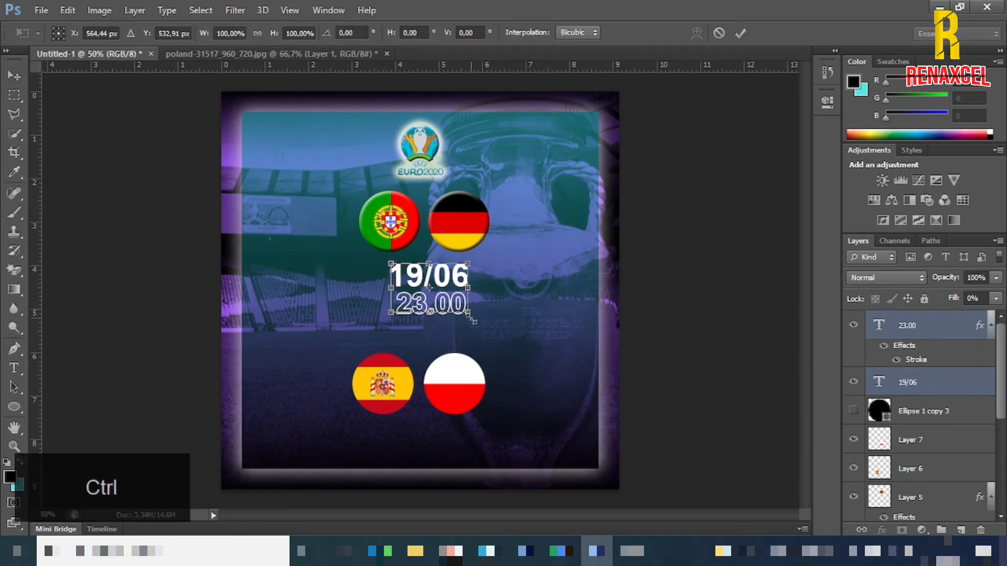
pyautogui.moveTo(460, 304); pyautogui.dragTo(454, 309)
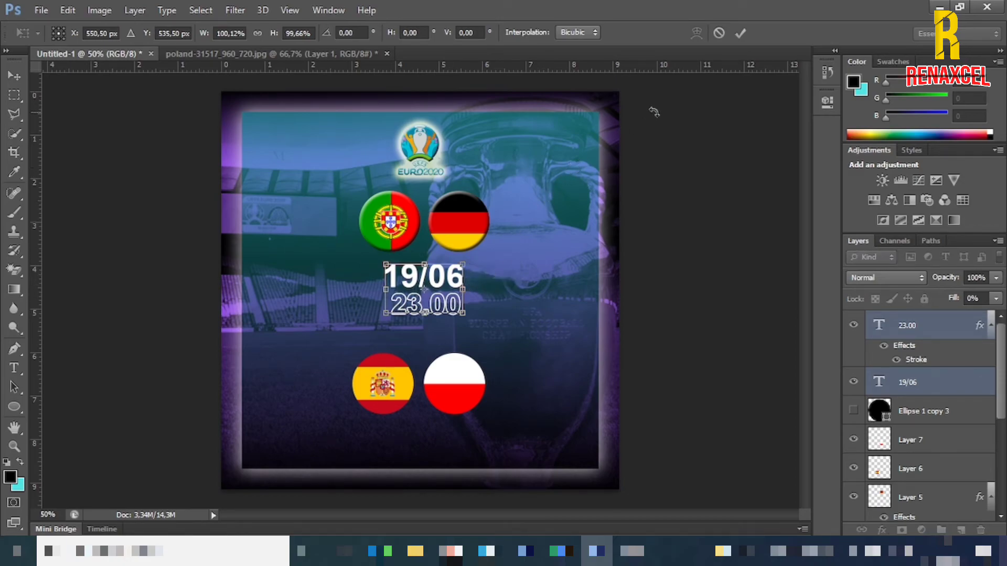
pyautogui.click(740, 33)
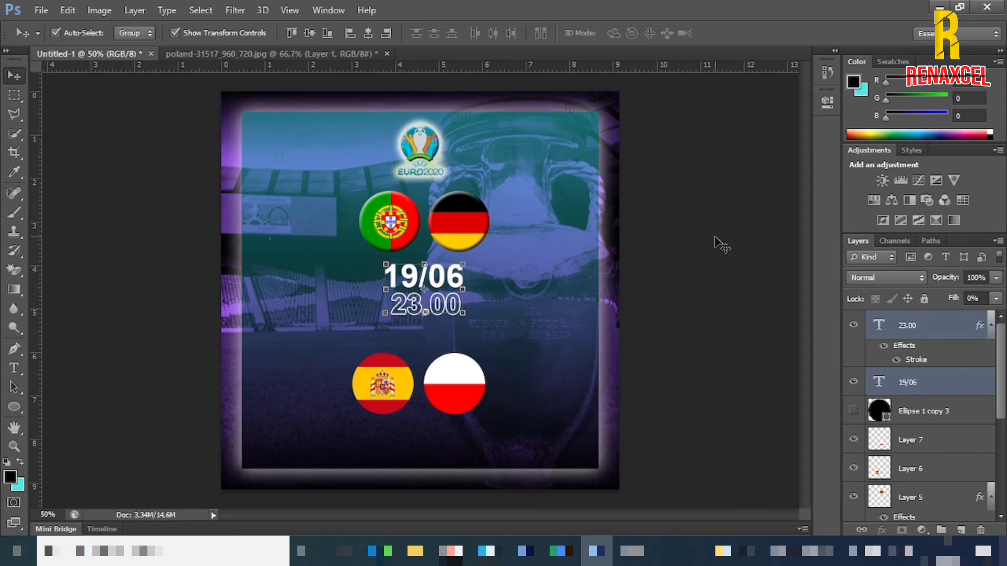
# Move the Spain and Poland flags together onto the upper flag pair, at X 553.5 px, Y 352 px
pyautogui.click(717, 244)
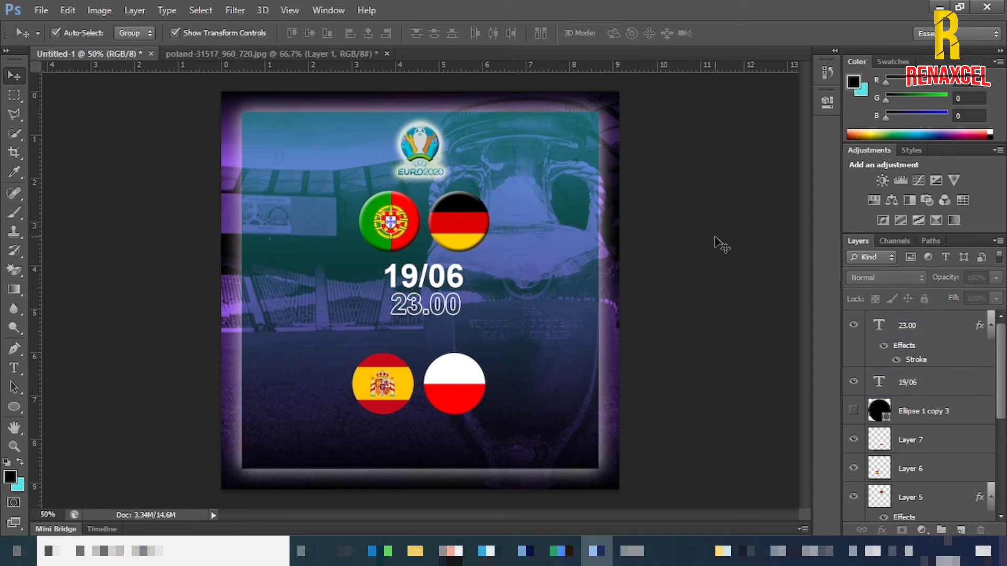
pyautogui.click(939, 448)
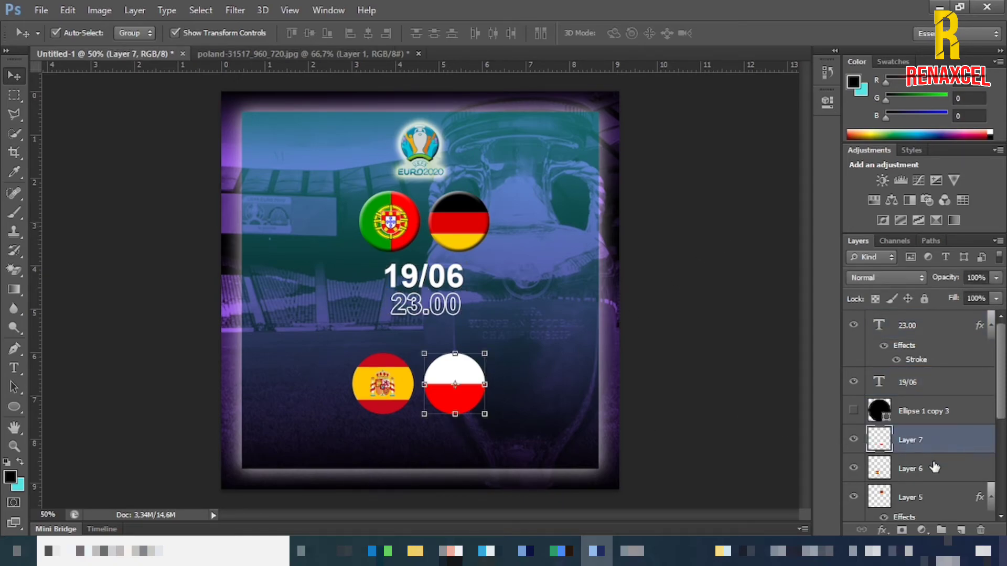
pyautogui.keyDown('shift'); pyautogui.click(939, 468); pyautogui.keyUp('shift')
pyautogui.hotkey('ctrl', 't')
pyautogui.moveTo(462, 395); pyautogui.dragTo(469, 240)
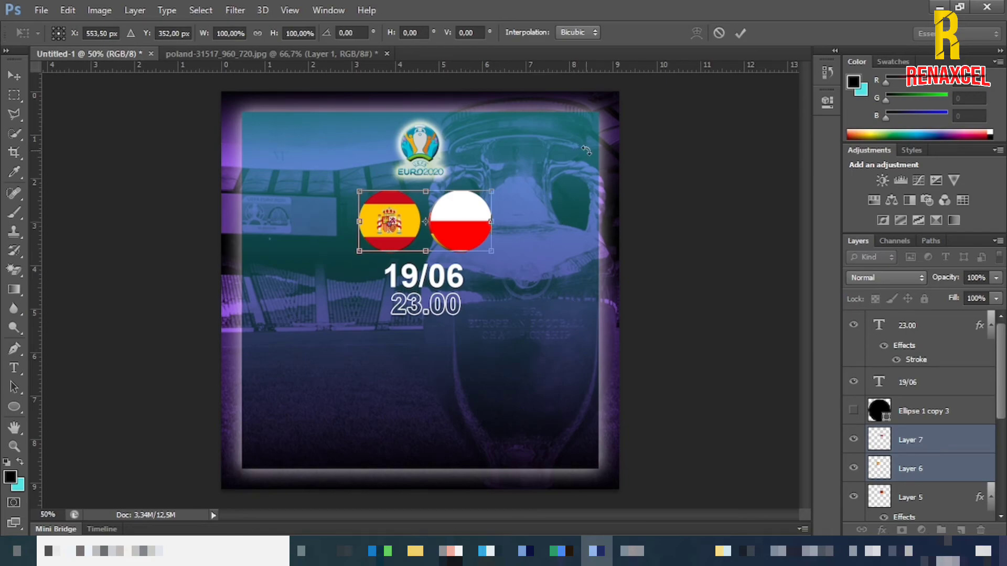
pyautogui.click(741, 33)
# Nudge only the Poland flag slightly left so it lines up with the German flag beneath it
pyautogui.click(951, 450)
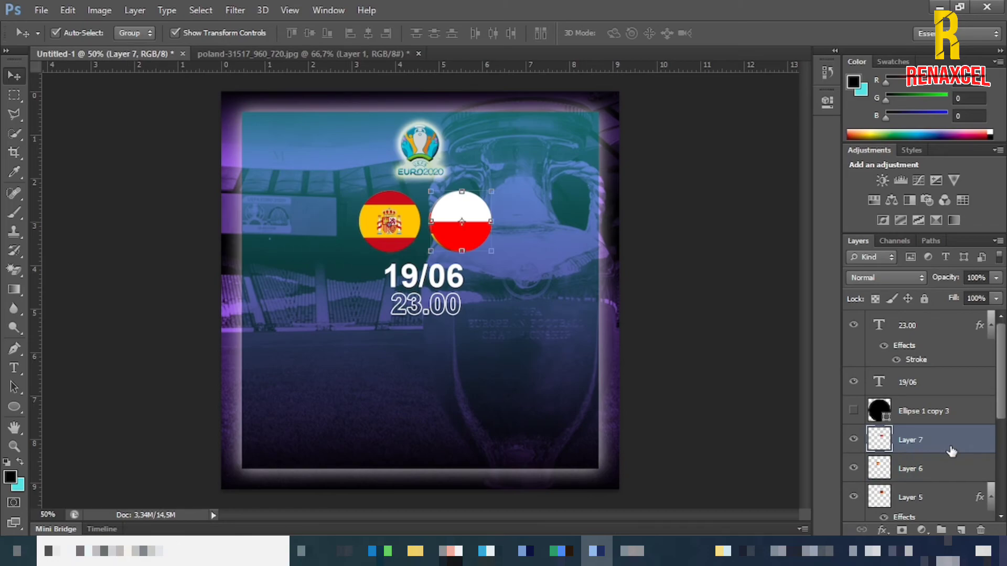
pyautogui.press('Left')
pyautogui.press('Left')
pyautogui.press('Left')
pyautogui.press('Left')
pyautogui.press('Left')
pyautogui.press('Left')
pyautogui.press('Left')
pyautogui.press('Left')
# Move the Spain and Poland flags together straight down to Y 712 px, keeping X at 550.5 px
pyautogui.keyDown('ctrl'); pyautogui.click(944, 472); pyautogui.keyUp('ctrl')
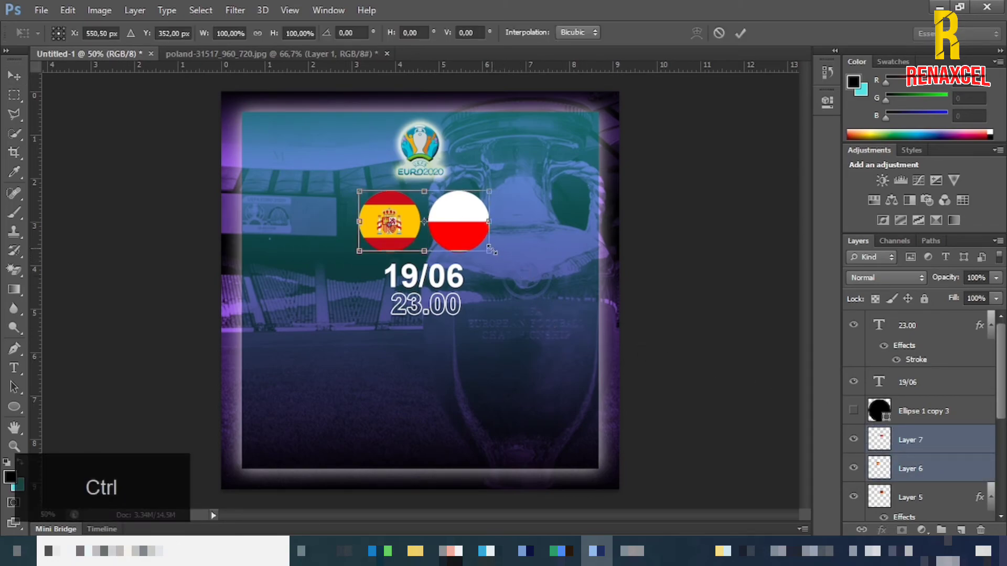
pyautogui.hotkey('ctrl', 't')
pyautogui.moveTo(455, 231); pyautogui.dragTo(455, 239)
pyautogui.hotkey('shift', 'Down')
pyautogui.hotkey('shift', 'Down')
pyautogui.hotkey('shift', 'Down')
pyautogui.hotkey('shift', 'Down')
pyautogui.hotkey('shift', 'Down')
pyautogui.hotkey('shift', 'Down')
pyautogui.hotkey('shift', 'Down')
pyautogui.hotkey('shift', 'Down')
pyautogui.hotkey('shift', 'Down')
pyautogui.hotkey('shift', 'Down')
pyautogui.hotkey('shift', 'Down')
pyautogui.hotkey('shift', 'Down')
pyautogui.hotkey('shift', 'Down')
pyautogui.hotkey('shift', 'Down')
pyautogui.hotkey('shift', 'Down')
pyautogui.hotkey('shift', 'Down')
pyautogui.hotkey('shift', 'Down')
pyautogui.hotkey('shift', 'Down')
pyautogui.hotkey('shift', 'Down')
pyautogui.hotkey('shift', 'Down')
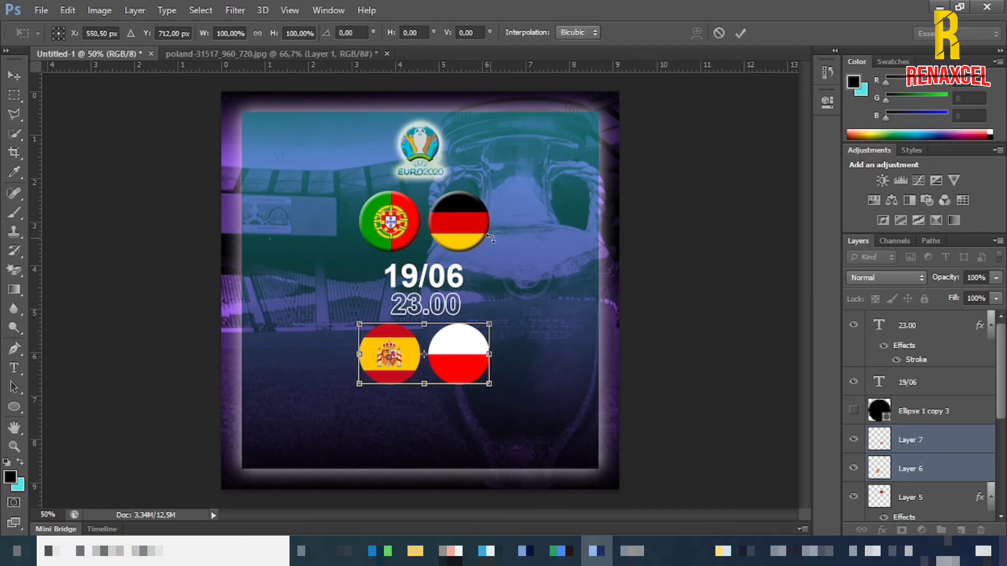
pyautogui.click(741, 34)
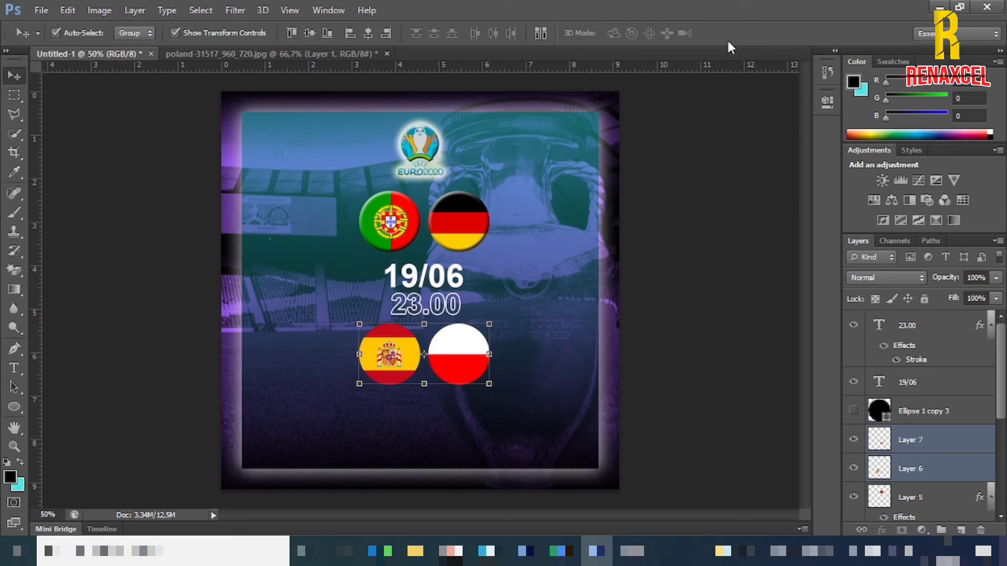
pyautogui.click(14, 369)
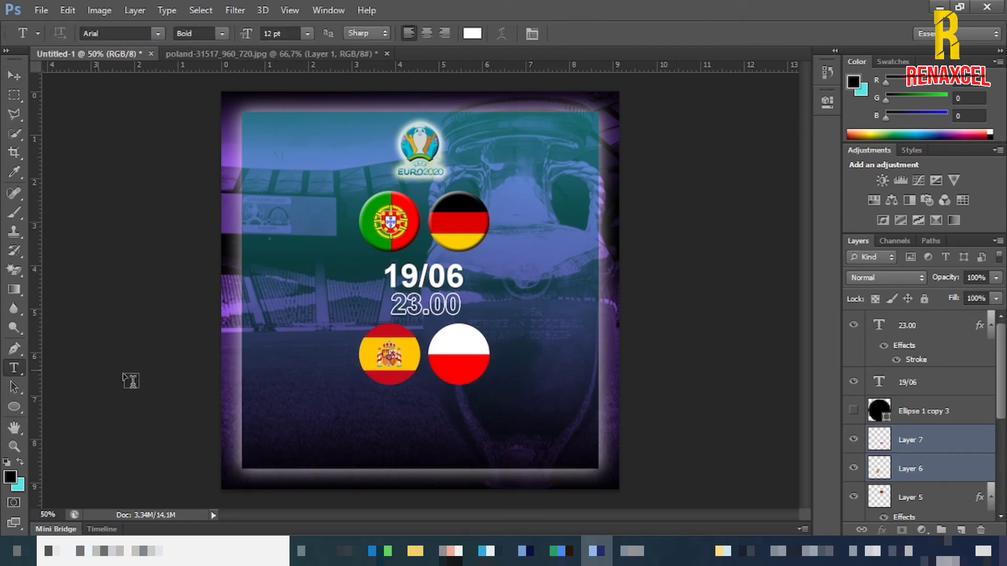
pyautogui.click(439, 434)
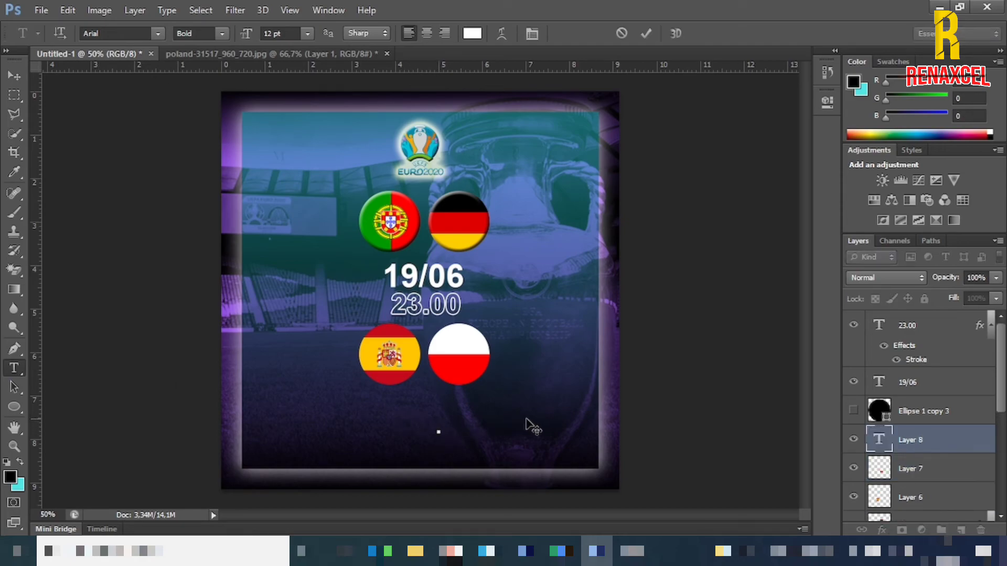
pyautogui.write('20/06')
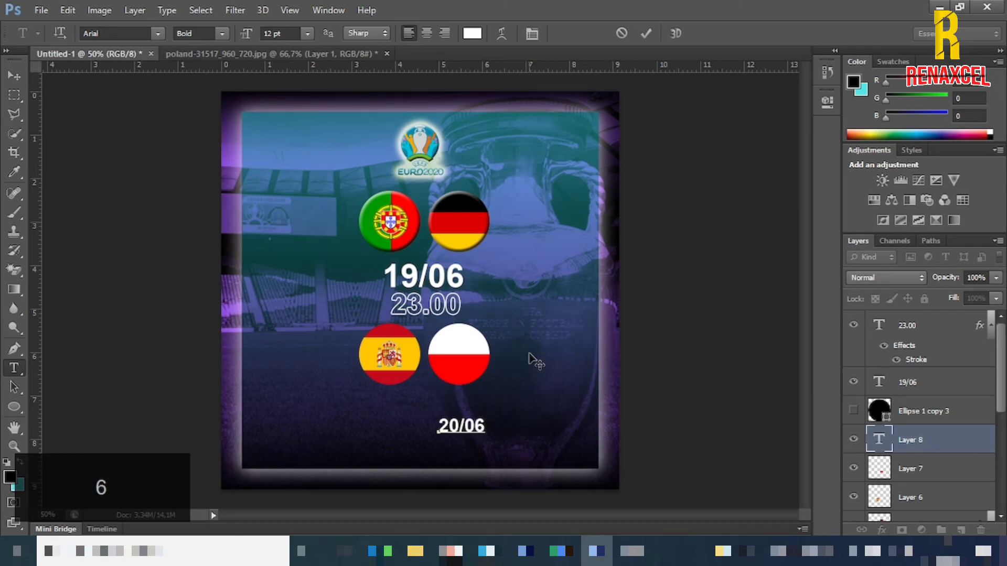
pyautogui.click(625, 35)
pyautogui.click(13, 76)
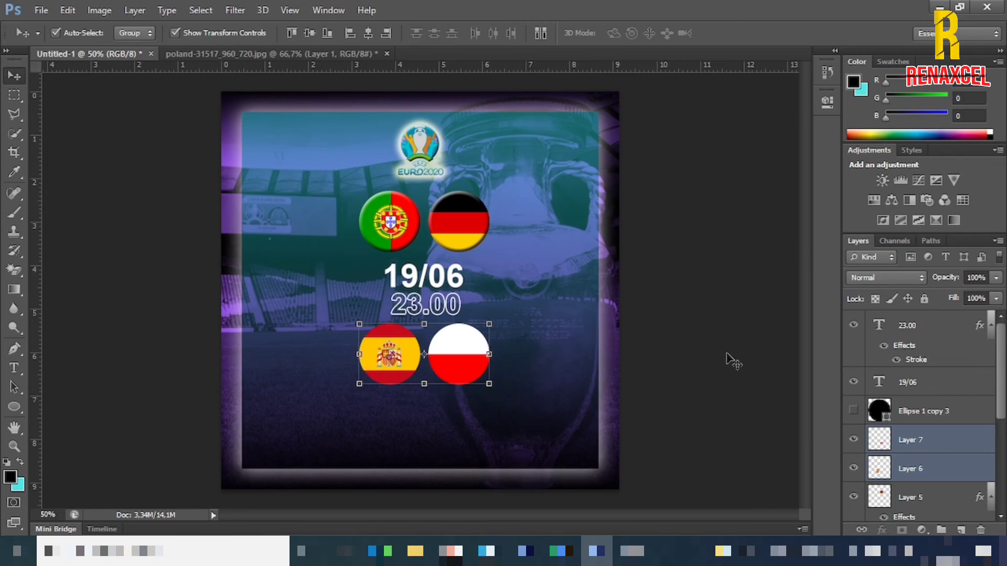
# Duplicate the 19/06 text and move the copy straight down beneath the Spain and Poland flags
pyautogui.click(962, 327)
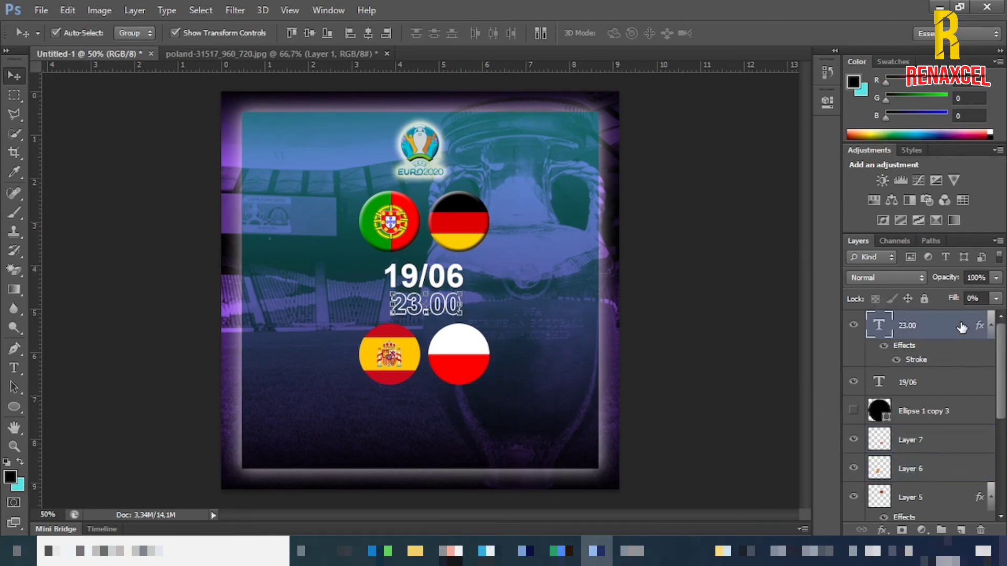
pyautogui.click(943, 390)
pyautogui.hotkey('ctrl', 'j')
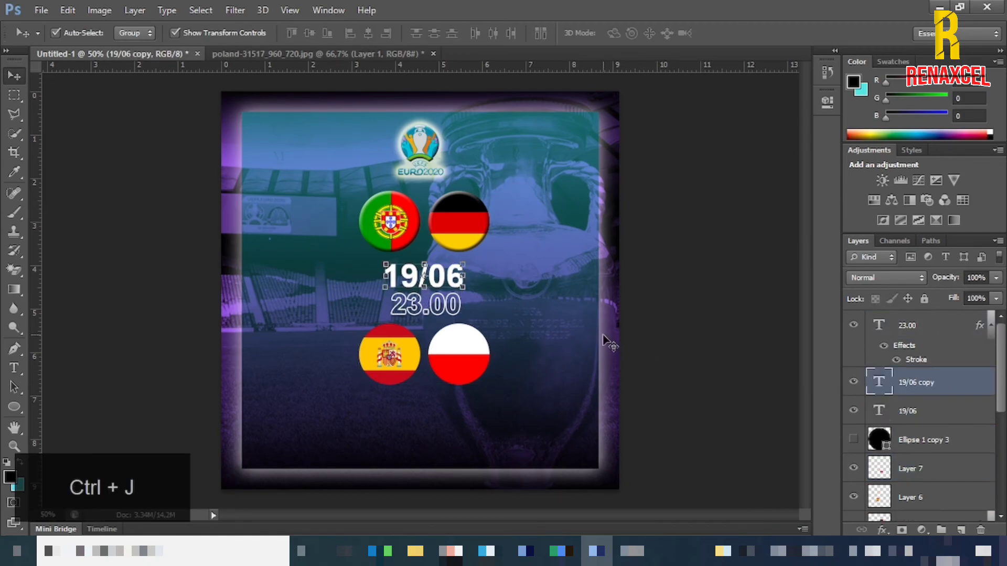
pyautogui.hotkey('shift', 'Down')
pyautogui.hotkey('shift', 'Down')
pyautogui.hotkey('shift', 'Down')
pyautogui.hotkey('shift', 'Down')
pyautogui.hotkey('shift', 'Down')
pyautogui.hotkey('shift', 'Down')
pyautogui.hotkey('shift', 'Down')
pyautogui.hotkey('shift', 'Down')
pyautogui.hotkey('shift', 'Down')
pyautogui.hotkey('shift', 'Down')
pyautogui.hotkey('shift', 'Down')
pyautogui.hotkey('shift', 'Down')
pyautogui.hotkey('shift', 'Down')
pyautogui.hotkey('shift', 'Down')
pyautogui.hotkey('shift', 'Down')
pyautogui.hotkey('shift', 'Down')
pyautogui.hotkey('shift', 'Down')
pyautogui.hotkey('shift', 'Down')
pyautogui.hotkey('shift', 'Down')
pyautogui.hotkey('shift', 'Down')
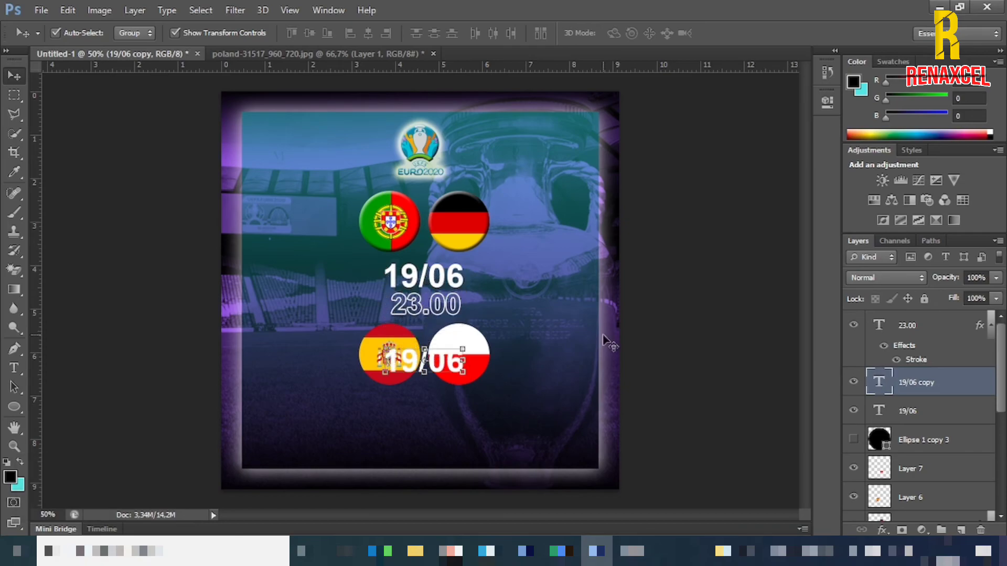
pyautogui.hotkey('shift', 'Down')
pyautogui.hotkey('shift', 'Down')
pyautogui.hotkey('shift', 'Down')
pyautogui.hotkey('shift', 'Down')
pyautogui.hotkey('shift', 'Down')
pyautogui.hotkey('shift', 'Down')
pyautogui.hotkey('shift', 'Down')
pyautogui.hotkey('shift', 'Down')
pyautogui.hotkey('shift', 'Down')
pyautogui.hotkey('shift', 'Down')
pyautogui.hotkey('shift', 'Down')
pyautogui.hotkey('shift', 'Down')
pyautogui.hotkey('shift', 'Down')
pyautogui.hotkey('shift', 'Down')
pyautogui.hotkey('shift', 'Down')
pyautogui.hotkey('shift', 'Down')
pyautogui.hotkey('shift', 'Down')
pyautogui.hotkey('shift', 'Down')
pyautogui.hotkey('shift', 'Down')
pyautogui.hotkey('shift', 'Down')
pyautogui.hotkey('shift', 'Down')
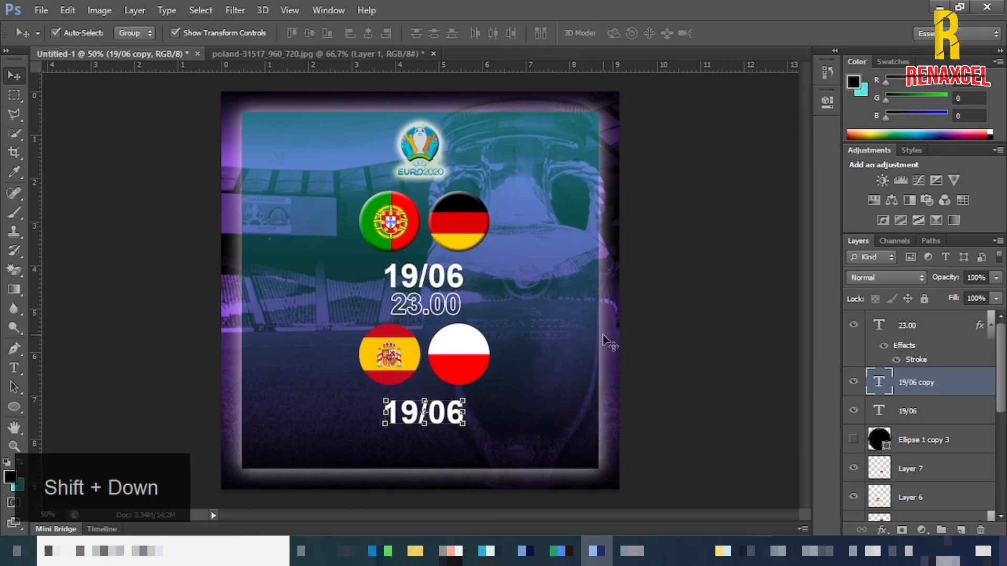
pyautogui.hotkey('shift', 'Up')
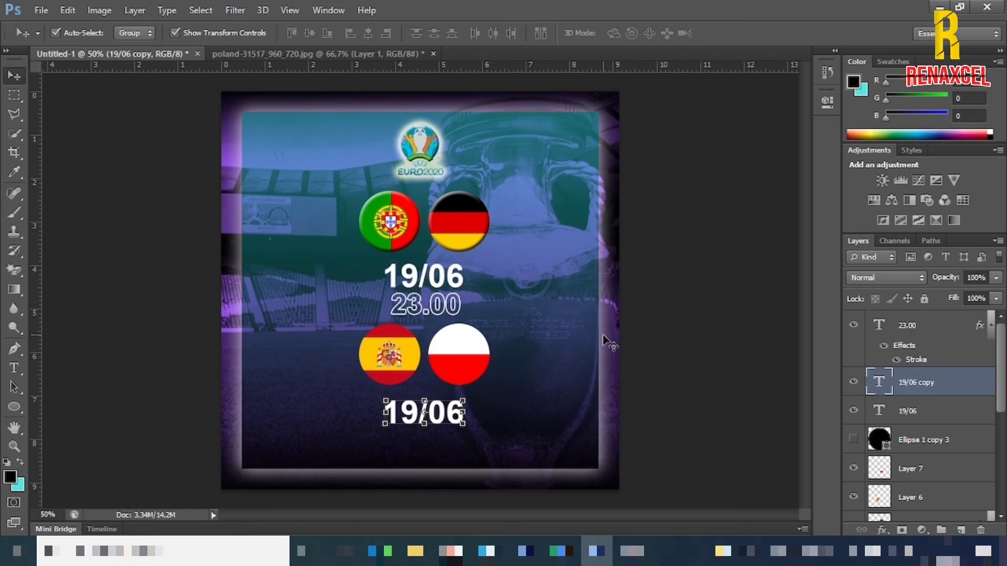
# Replace the text of the lower 19/06 copy with "20/06"
pyautogui.click(14, 367)
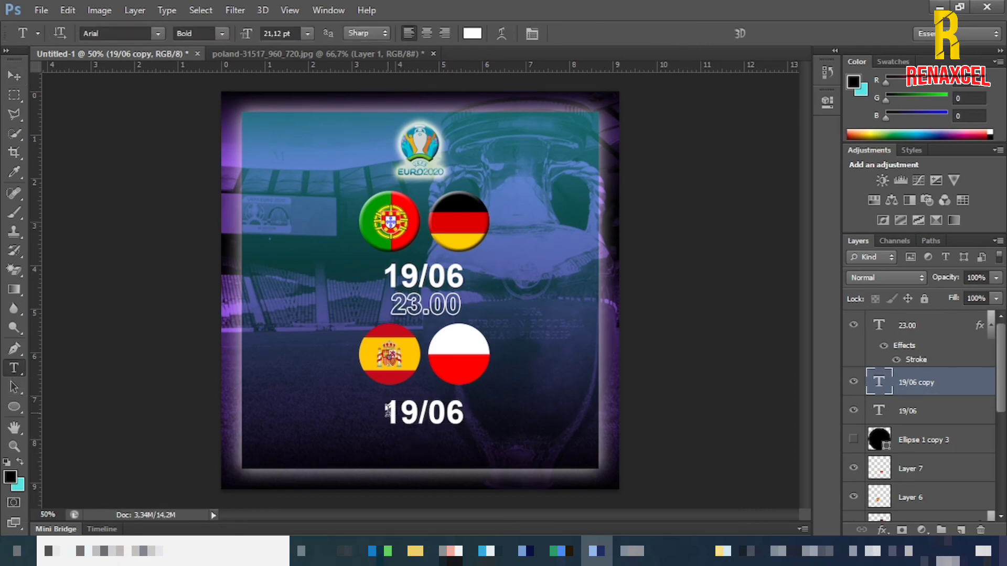
pyautogui.moveTo(386, 411); pyautogui.dragTo(567, 409)
pyautogui.write('20/')
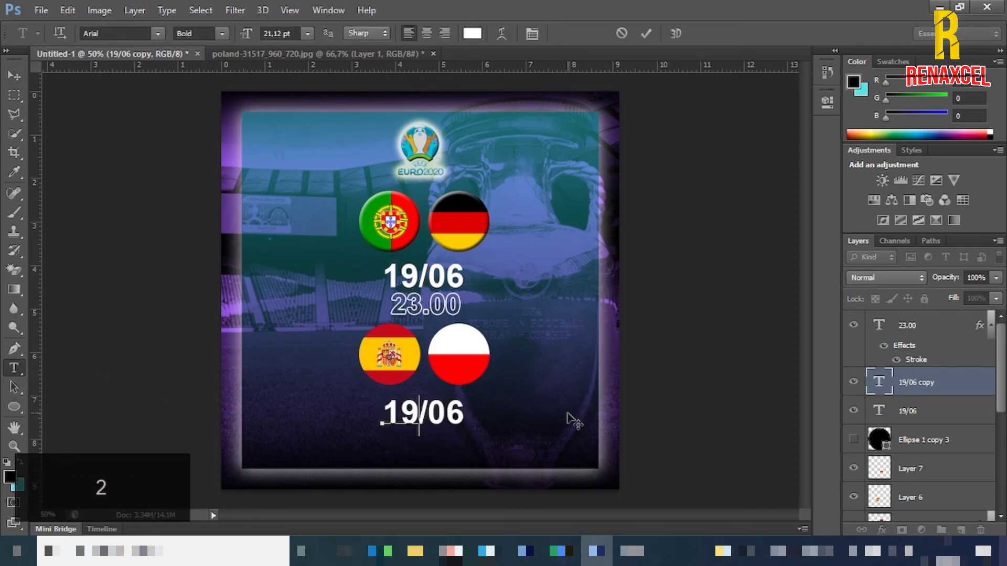
pyautogui.write('06')
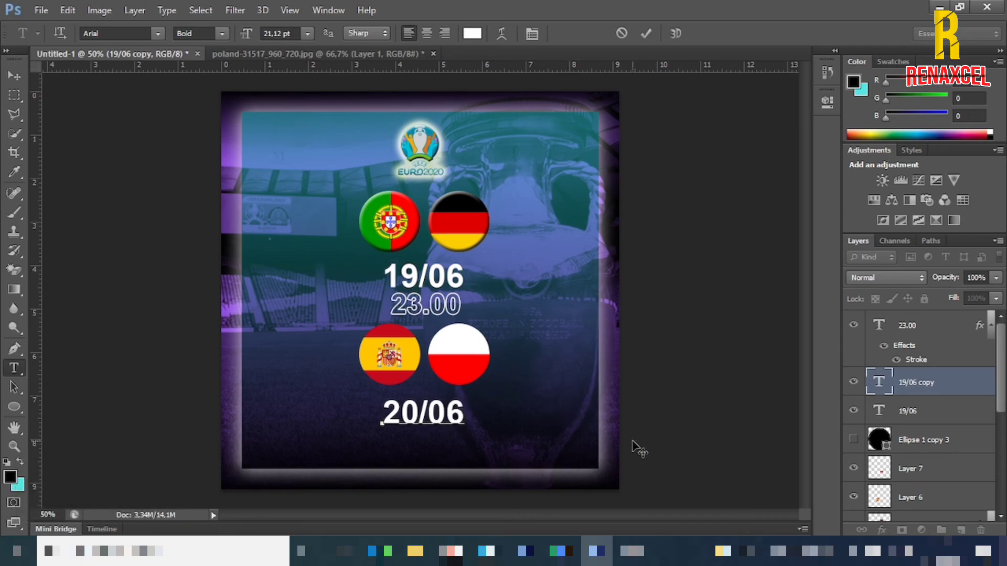
pyautogui.click(646, 34)
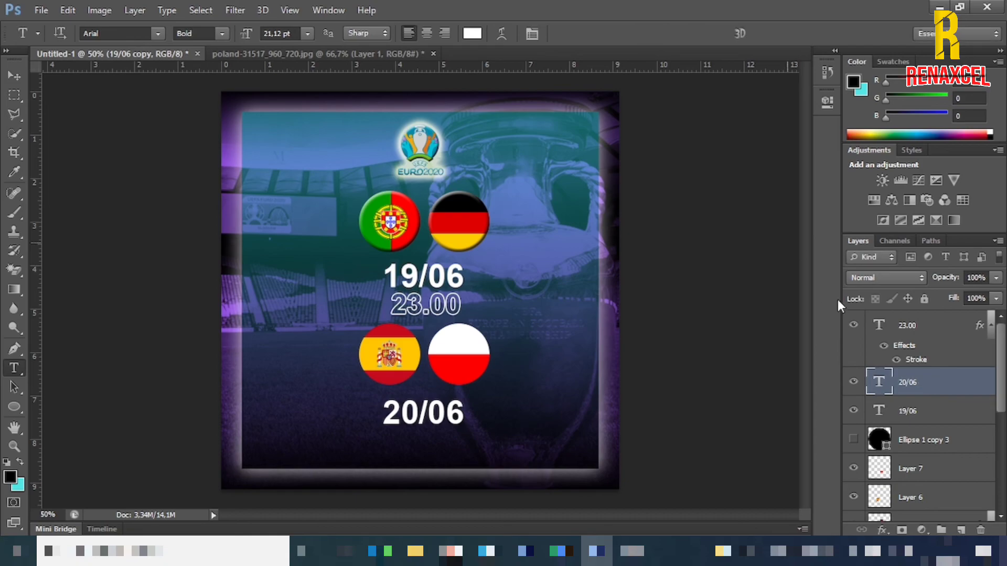
# Duplicate the outlined 23.00 text layer and get the copy ready for moving
pyautogui.click(940, 340)
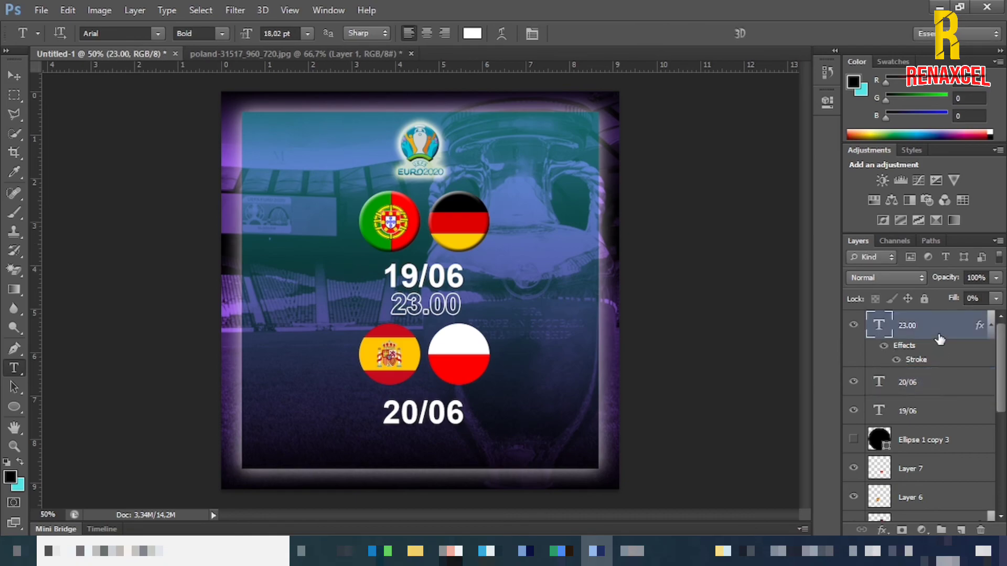
pyautogui.hotkey('ctrl', 'j')
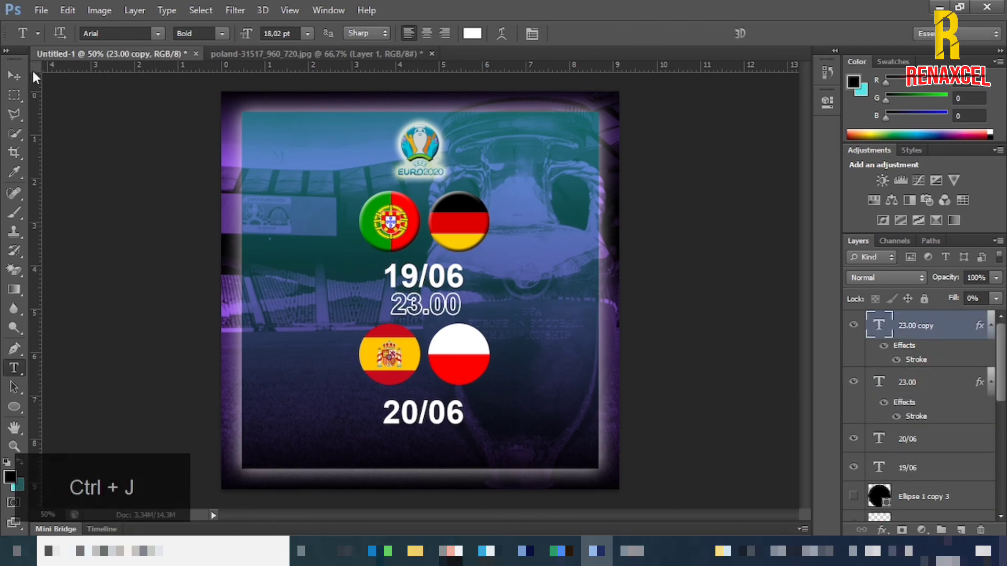
pyautogui.click(21, 74)
# Try to place the 23.00 copy beneath 20/06 with a slight nudge to the left, and undo the whole move
pyautogui.hotkey('shift', 'Down')
pyautogui.hotkey('shift', 'Down')
pyautogui.hotkey('shift', 'Down')
pyautogui.hotkey('shift', 'Down')
pyautogui.hotkey('shift', 'Down')
pyautogui.hotkey('shift', 'Down')
pyautogui.hotkey('shift', 'Down')
pyautogui.hotkey('shift', 'Down')
pyautogui.hotkey('shift', 'Down')
pyautogui.hotkey('shift', 'Down')
pyautogui.hotkey('shift', 'Down')
pyautogui.hotkey('shift', 'Down')
pyautogui.hotkey('shift', 'Down')
pyautogui.hotkey('shift', 'Down')
pyautogui.hotkey('shift', 'Down')
pyautogui.hotkey('shift', 'Down')
pyautogui.hotkey('shift', 'Down')
pyautogui.hotkey('shift', 'Down')
pyautogui.hotkey('shift', 'Down')
pyautogui.hotkey('shift', 'Down')
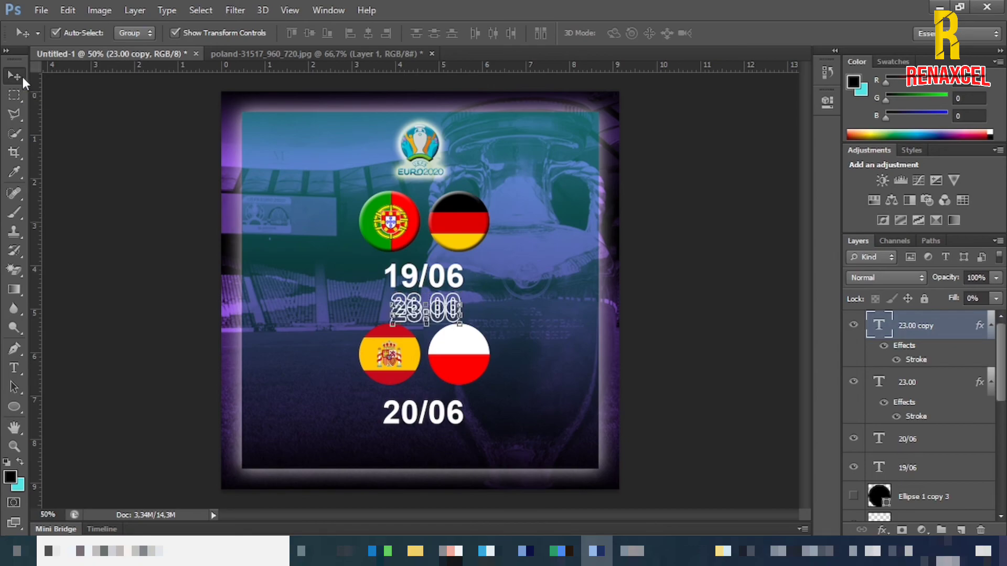
pyautogui.hotkey('shift', 'Down')
pyautogui.hotkey('shift', 'Down')
pyautogui.hotkey('shift', 'Down')
pyautogui.hotkey('shift', 'Down')
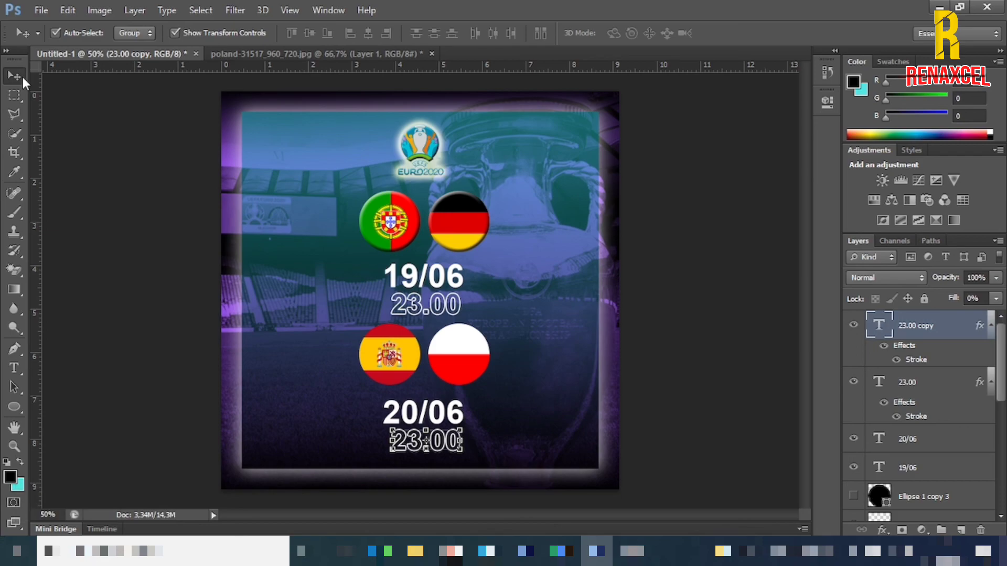
pyautogui.press('Left')
pyautogui.press('Left')
pyautogui.press('Left')
pyautogui.press('Left')
pyautogui.press('Left')
pyautogui.press('Left')
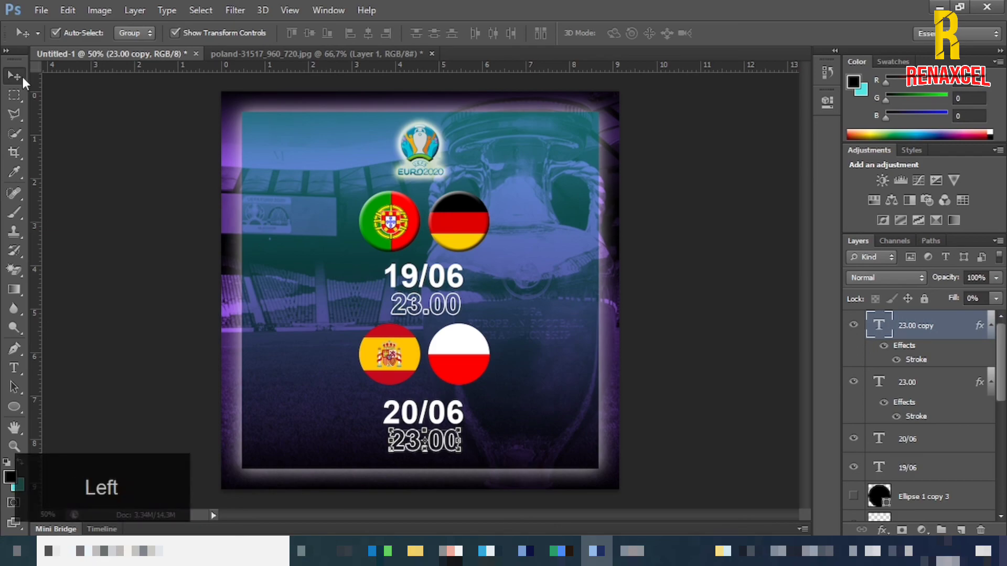
pyautogui.press('Left')
pyautogui.press('Left')
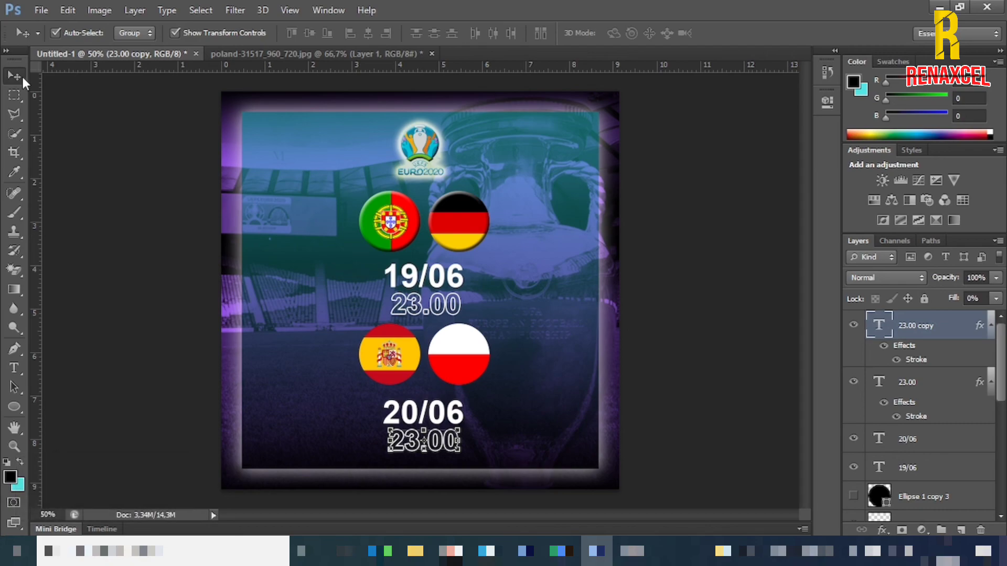
pyautogui.hotkey('ctrl', 'z')
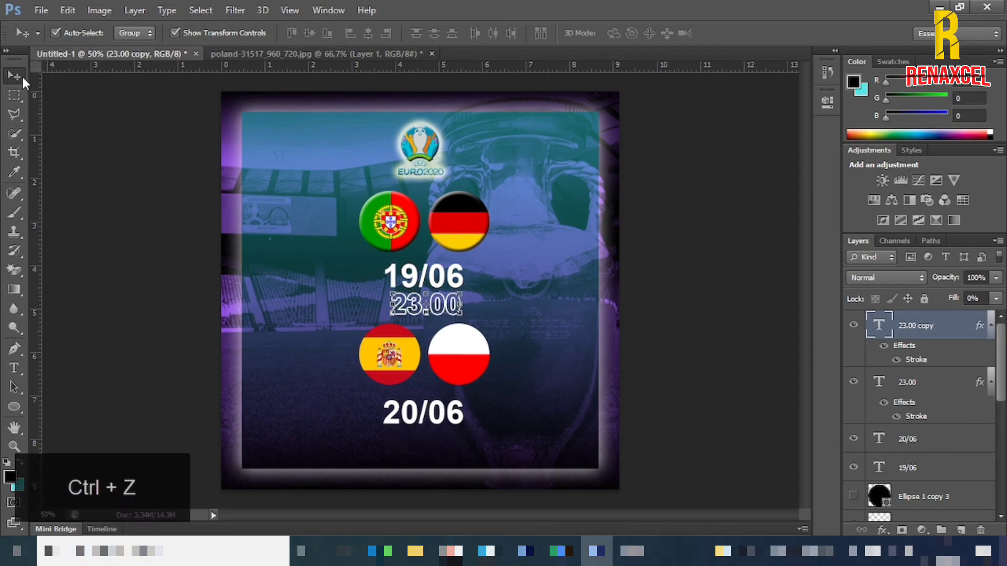
# Move the 23.00 copy straight down beneath the 20/06 text without shifting it sideways
pyautogui.hotkey('shift', 'Down')
pyautogui.hotkey('shift', 'Down')
pyautogui.hotkey('shift', 'Down')
pyautogui.hotkey('shift', 'Down')
pyautogui.hotkey('shift', 'Down')
pyautogui.hotkey('shift', 'Down')
pyautogui.hotkey('shift', 'Down')
pyautogui.hotkey('shift', 'Down')
pyautogui.hotkey('shift', 'Down')
pyautogui.hotkey('shift', 'Down')
pyautogui.hotkey('shift', 'Down')
pyautogui.hotkey('shift', 'Down')
pyautogui.hotkey('shift', 'Down')
pyautogui.hotkey('shift', 'Down')
pyautogui.hotkey('shift', 'Down')
pyautogui.hotkey('shift', 'Down')
pyautogui.hotkey('shift', 'Down')
pyautogui.hotkey('shift', 'Down')
pyautogui.hotkey('shift', 'Down')
pyautogui.hotkey('shift', 'Down')
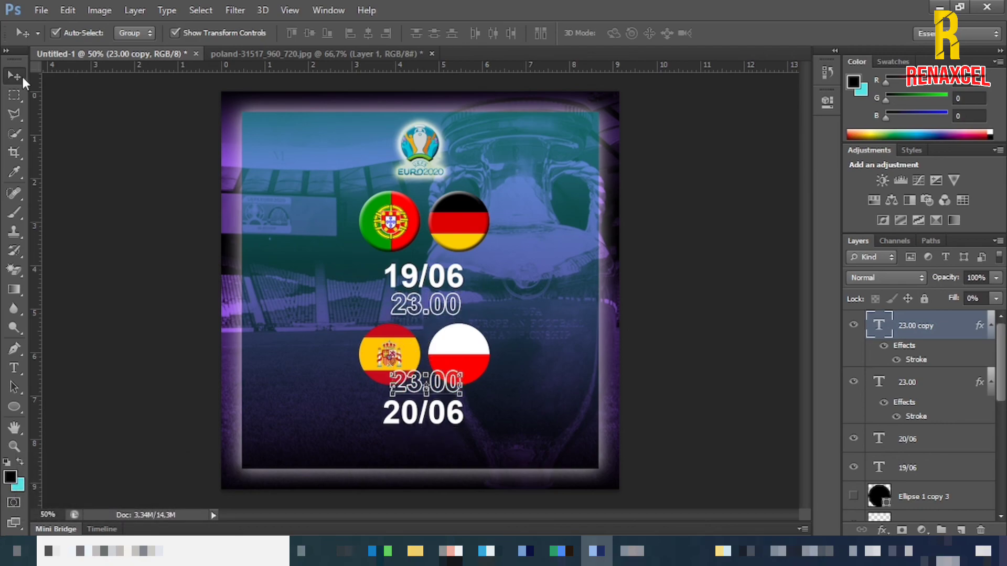
pyautogui.hotkey('shift', 'Down')
pyautogui.hotkey('shift', 'Down')
pyautogui.hotkey('shift', 'Down')
pyautogui.hotkey('shift', 'Down')
pyautogui.hotkey('shift', 'Down')
pyautogui.hotkey('shift', 'Down')
pyautogui.hotkey('shift', 'Down')
pyautogui.hotkey('shift', 'Down')
pyautogui.hotkey('shift', 'Down')
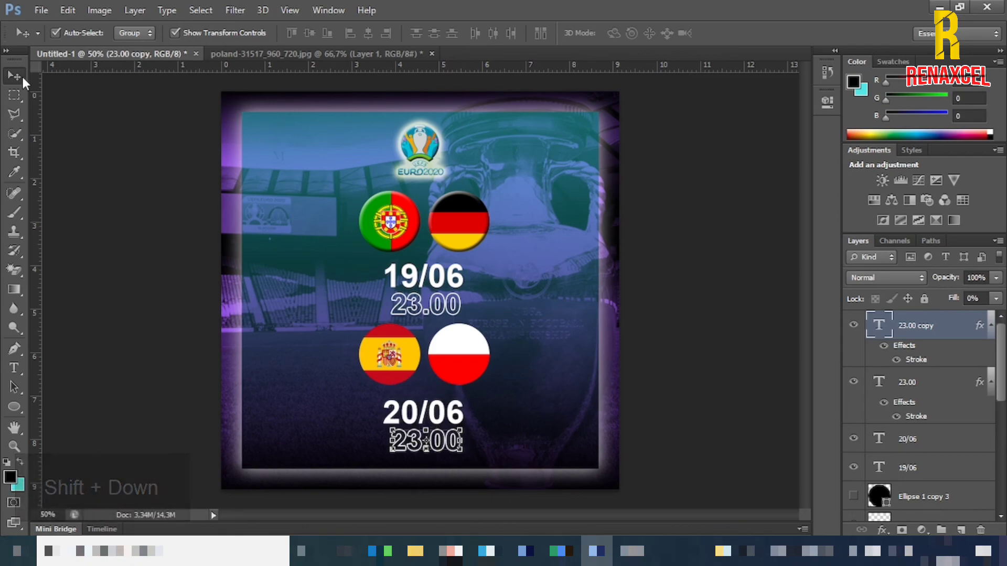
# Nudge the 20/06 text layer slightly to the right so it lines up with the time text beneath it
pyautogui.click(933, 381)
pyautogui.click(939, 450)
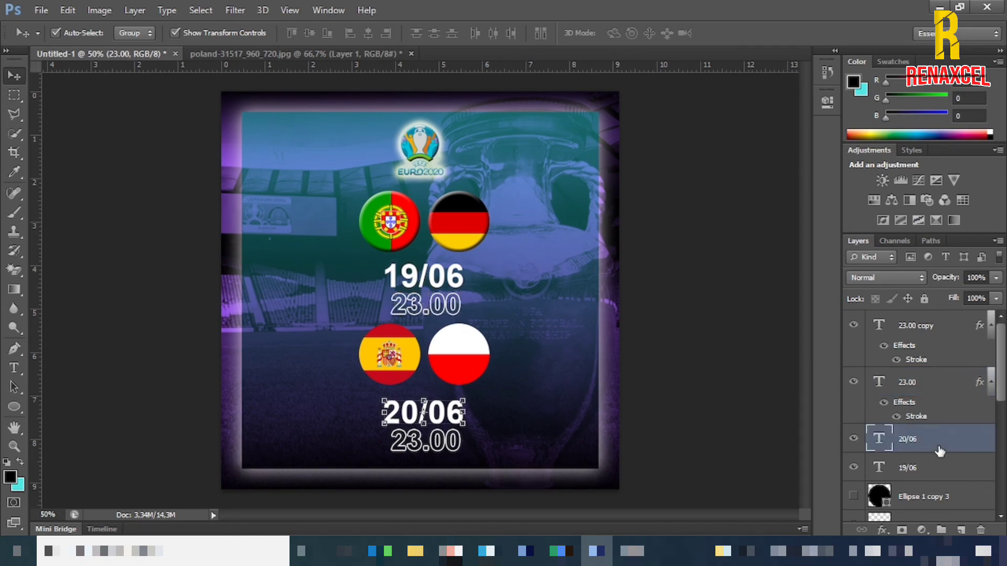
pyautogui.press('Right')
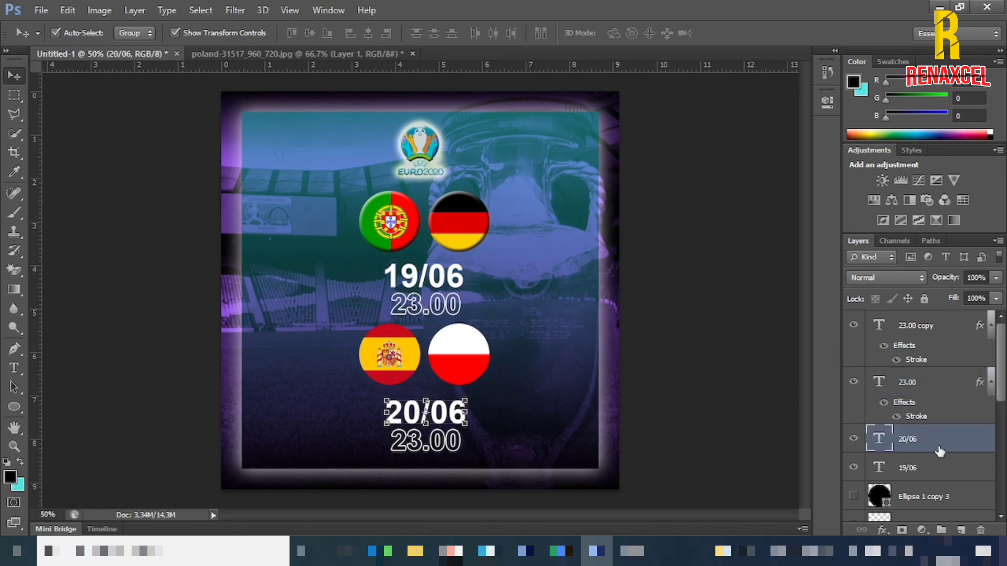
pyautogui.click(939, 382)
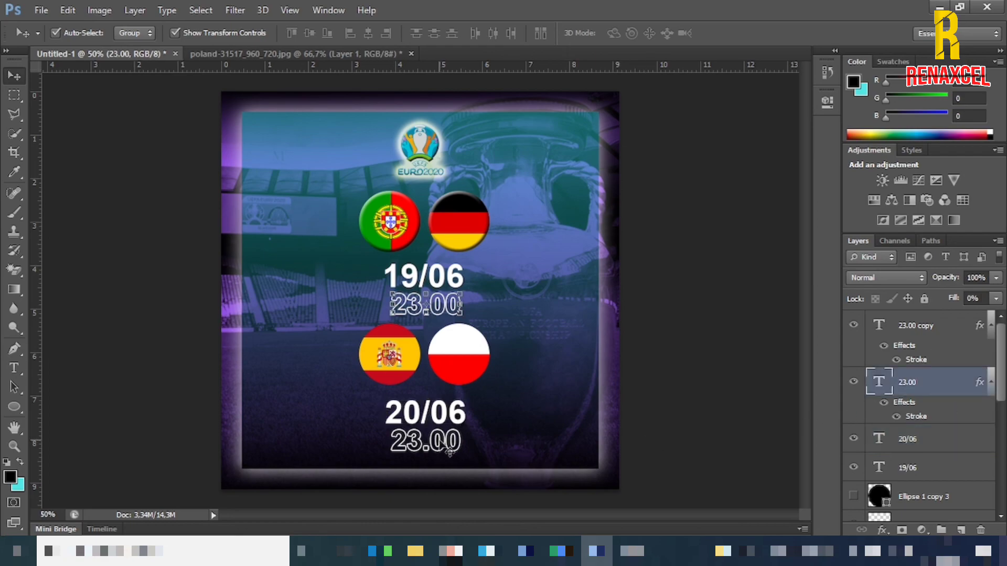
pyautogui.click(939, 445)
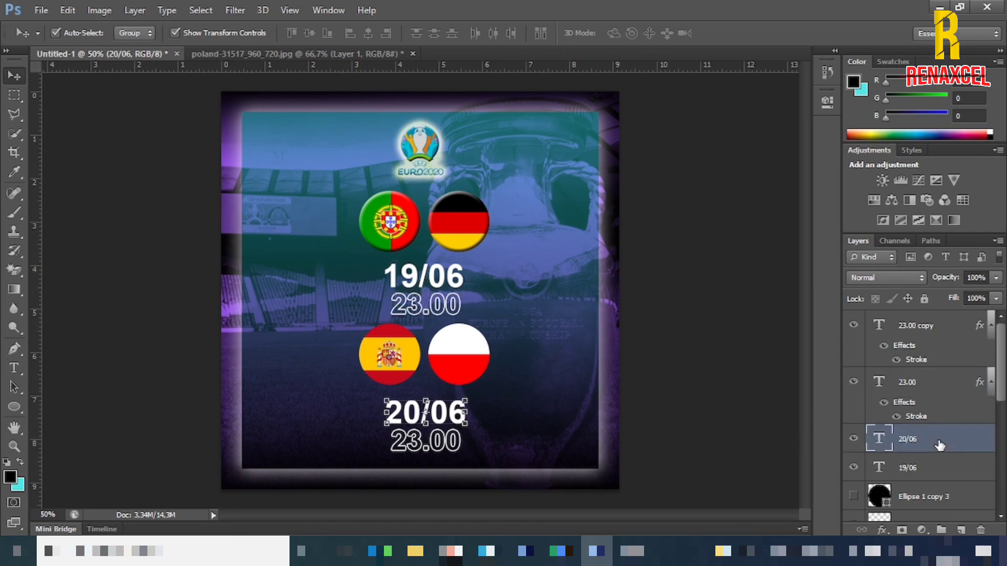
pyautogui.click(941, 469)
# Replace the text of the lower 23.00 copy with "02.00" and deselect the layer
pyautogui.click(938, 329)
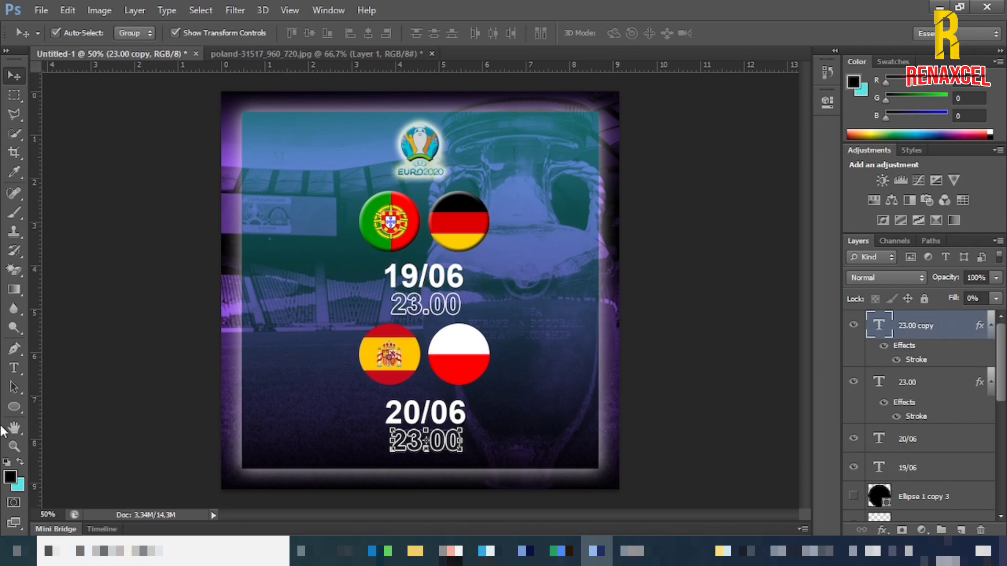
pyautogui.click(14, 368)
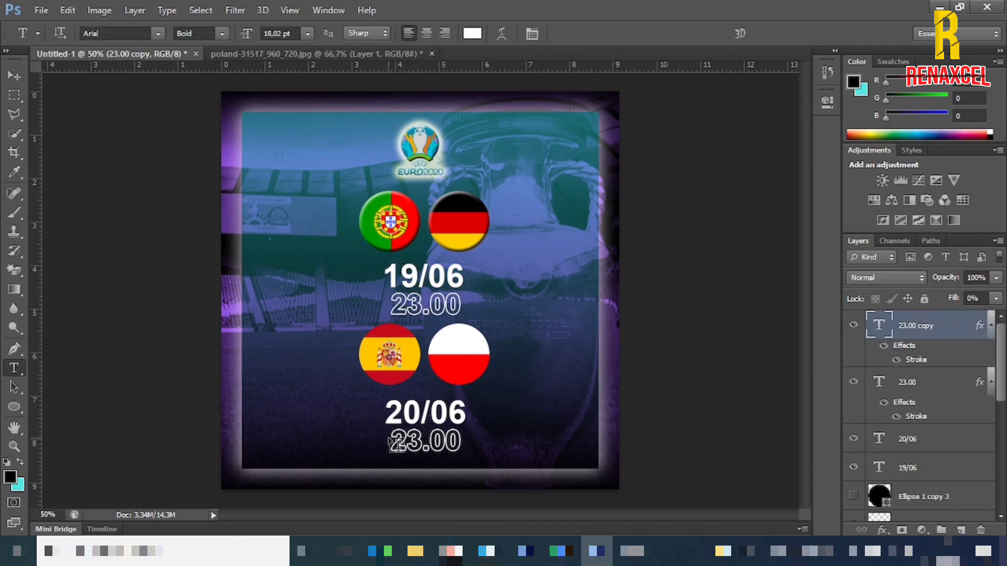
pyautogui.moveTo(395, 438); pyautogui.dragTo(522, 456)
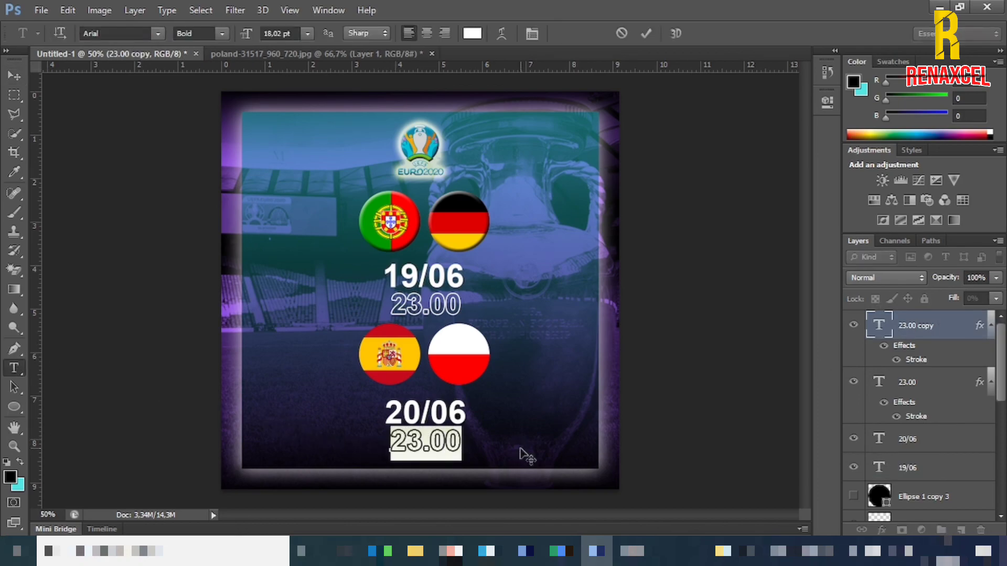
pyautogui.write('02.00')
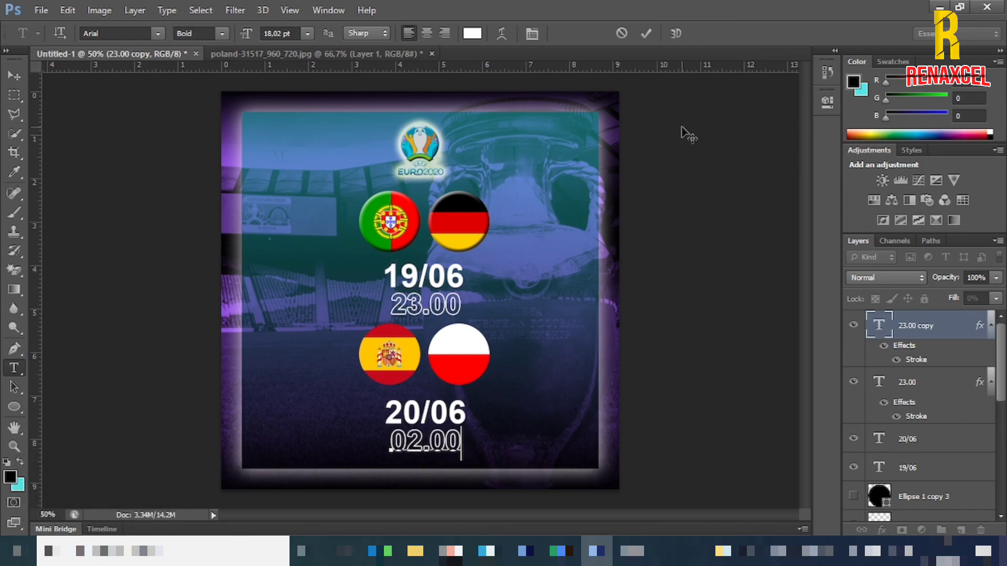
pyautogui.click(647, 35)
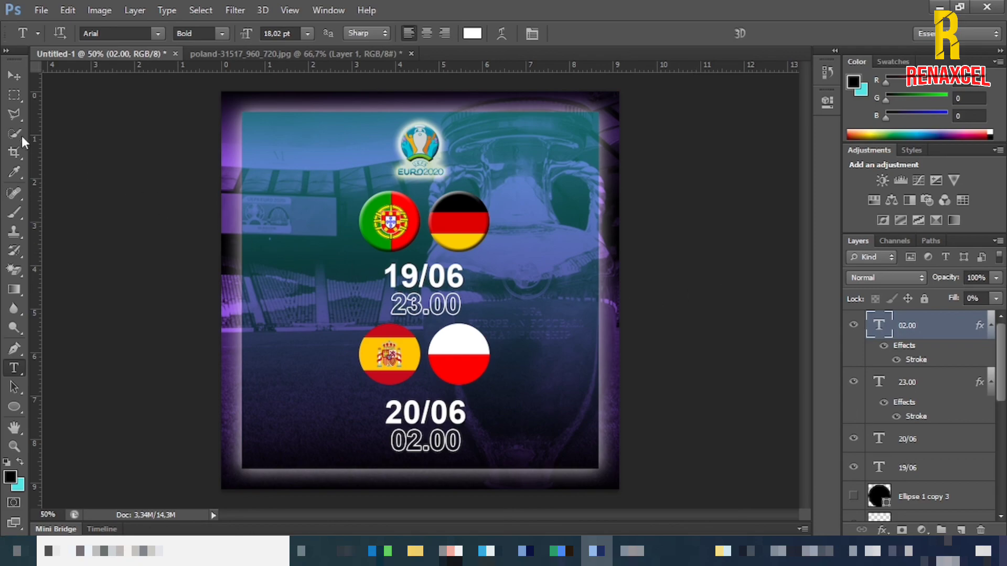
pyautogui.click(14, 76)
pyautogui.click(122, 195)
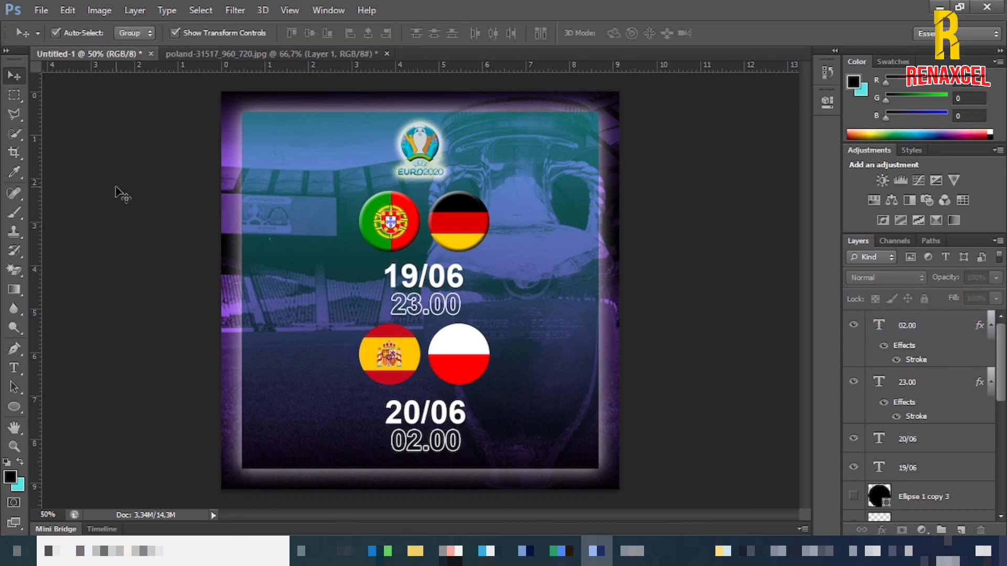